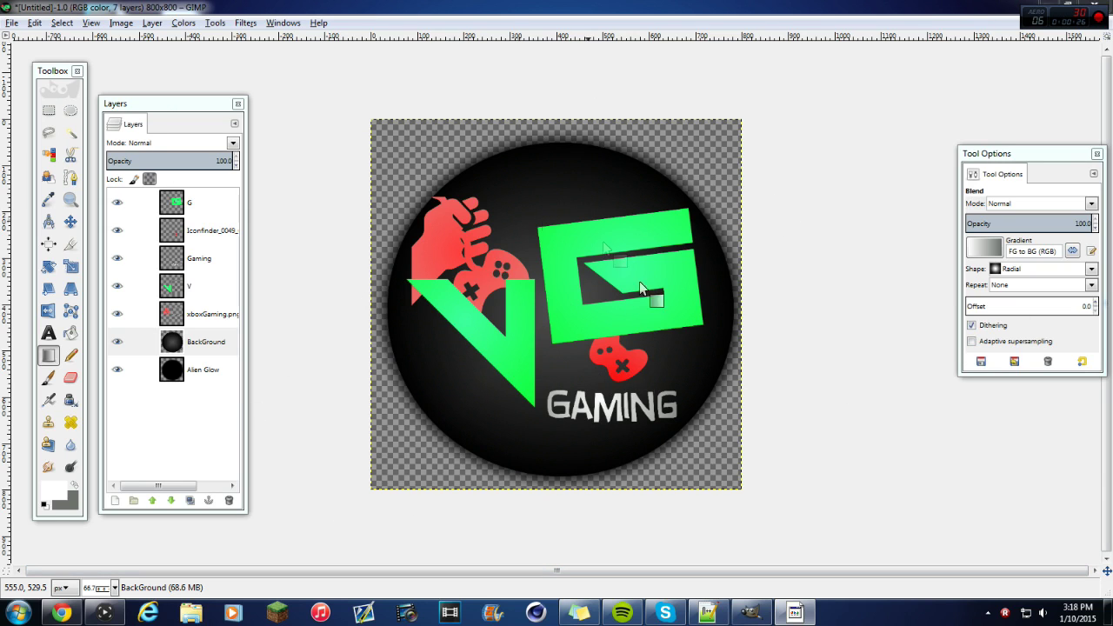
Create a new 800 × 800 px image and maximize its window.
{"action": "left_click_drag", "start_coordinate": [938, 5], "coordinate": [681, 87]}
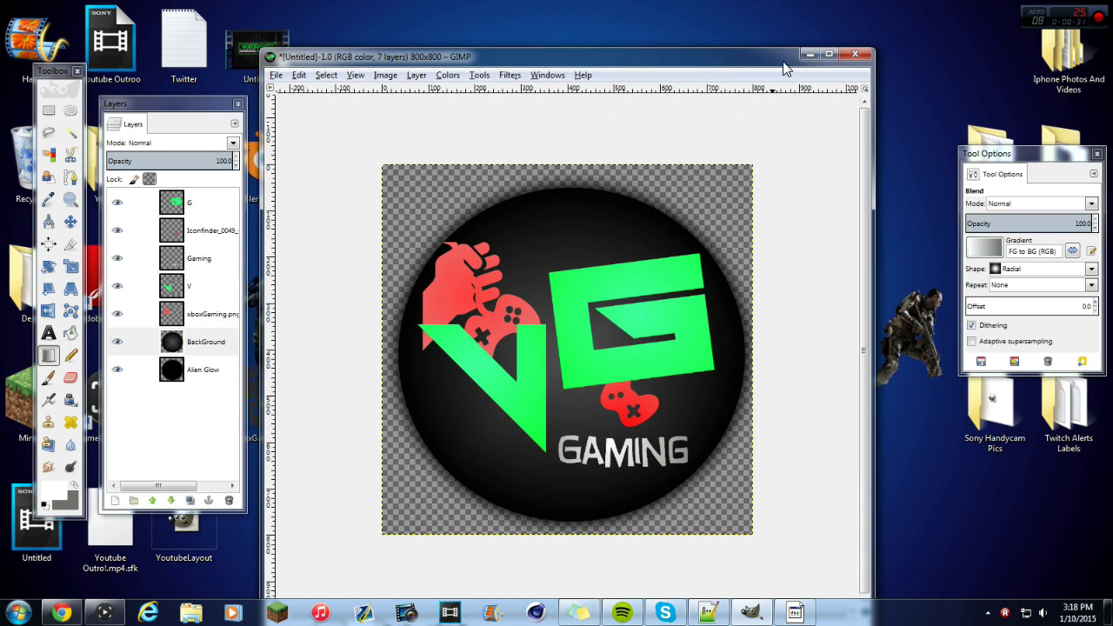
{"action": "left_click", "coordinate": [276, 76]}
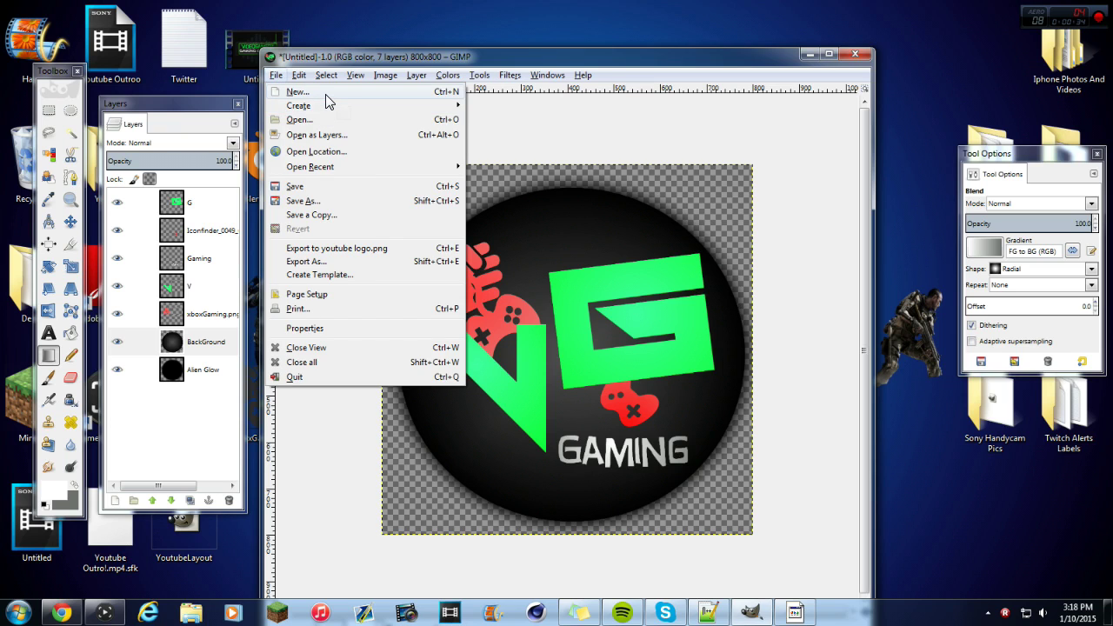
{"action": "left_click", "coordinate": [325, 93]}
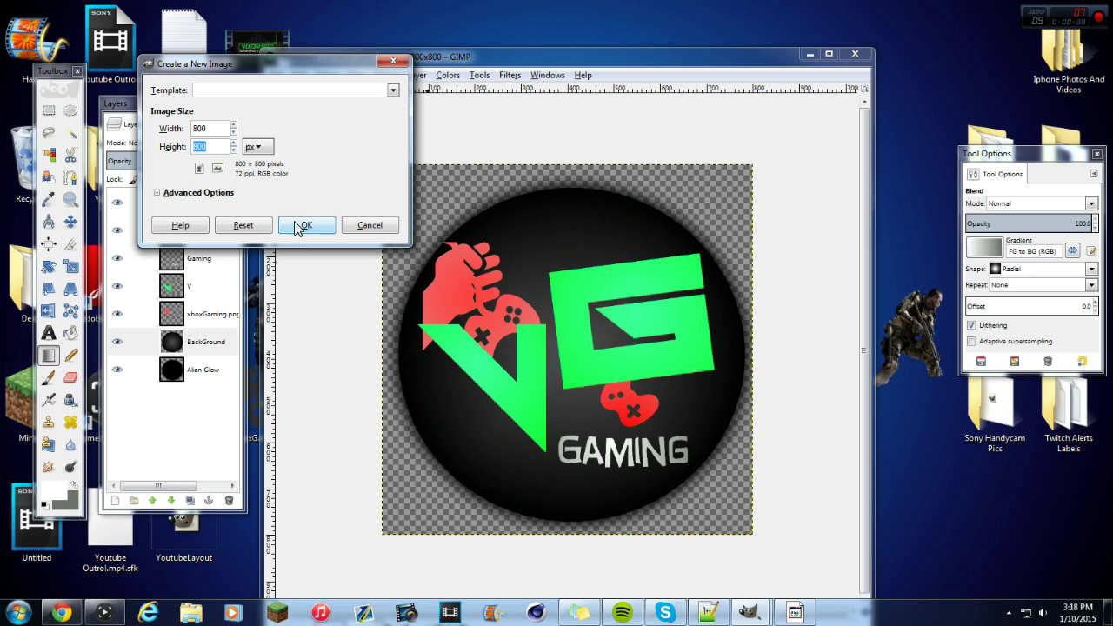
{"action": "left_click", "coordinate": [258, 147]}
{"action": "left_click", "coordinate": [251, 153]}
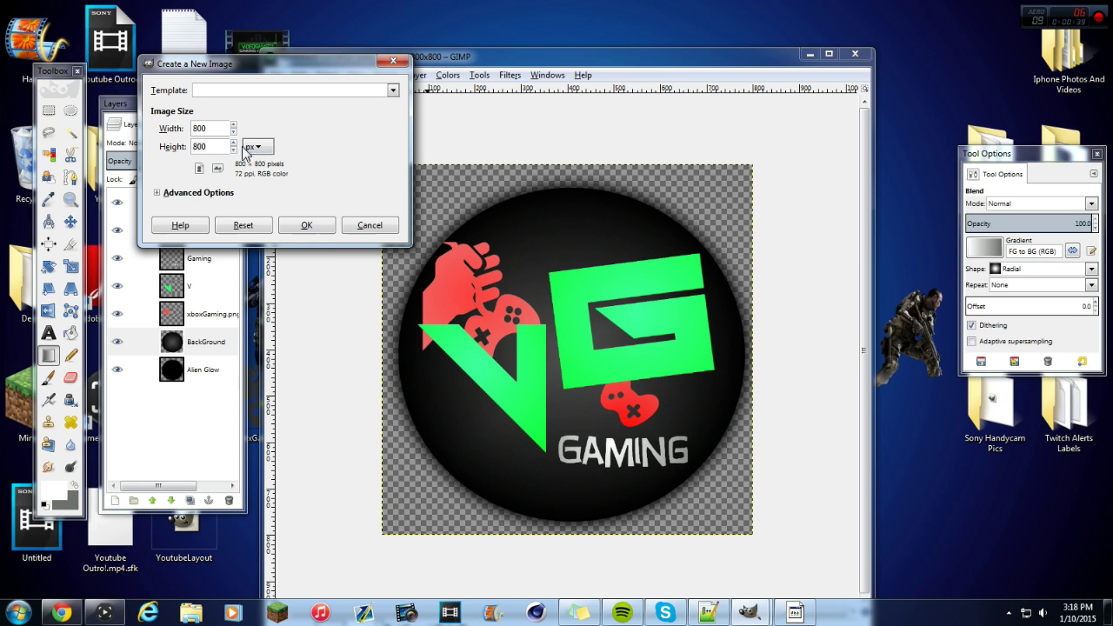
{"action": "left_click", "coordinate": [290, 228]}
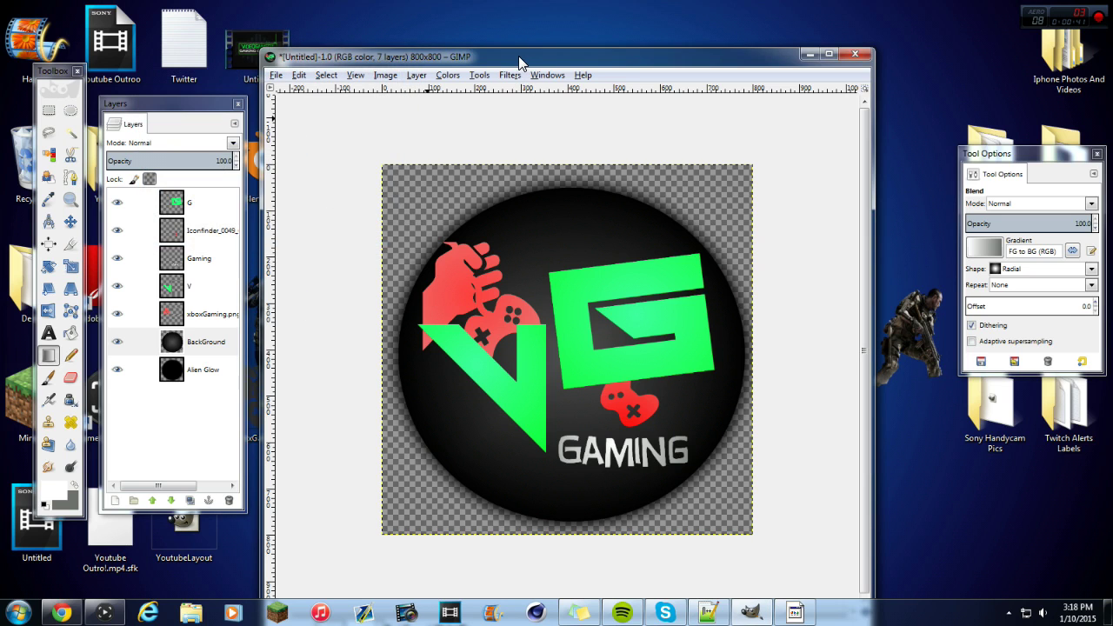
{"action": "left_click_drag", "start_coordinate": [520, 65], "coordinate": [542, 62]}
{"action": "left_click_drag", "start_coordinate": [273, 133], "coordinate": [474, 2]}
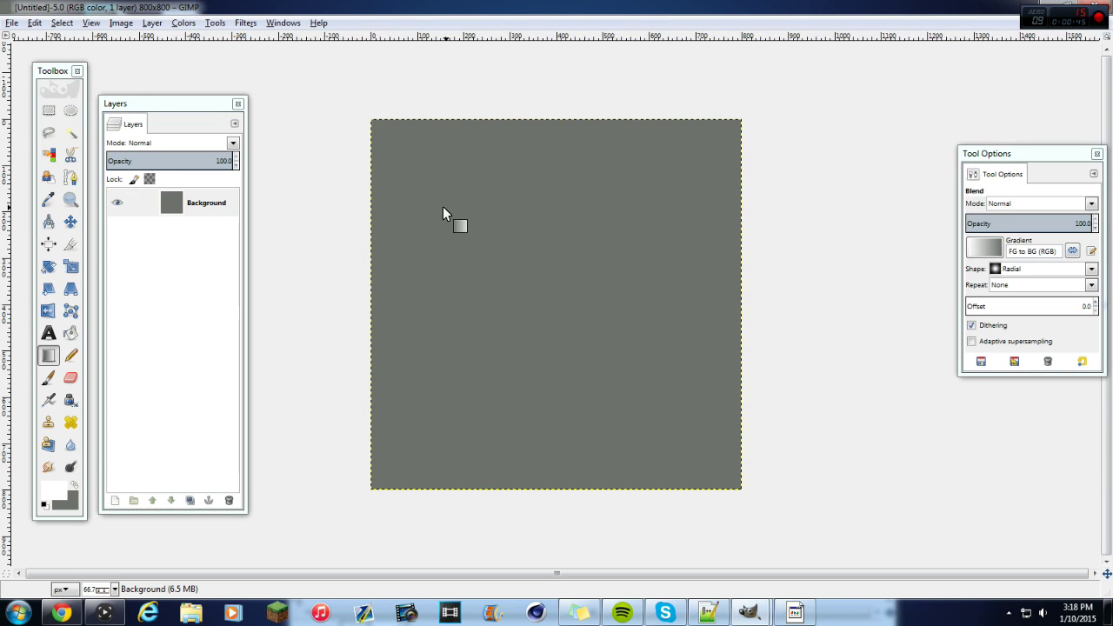
Fill the default Background layer with white and delete that layer.
{"action": "left_click", "coordinate": [198, 205]}
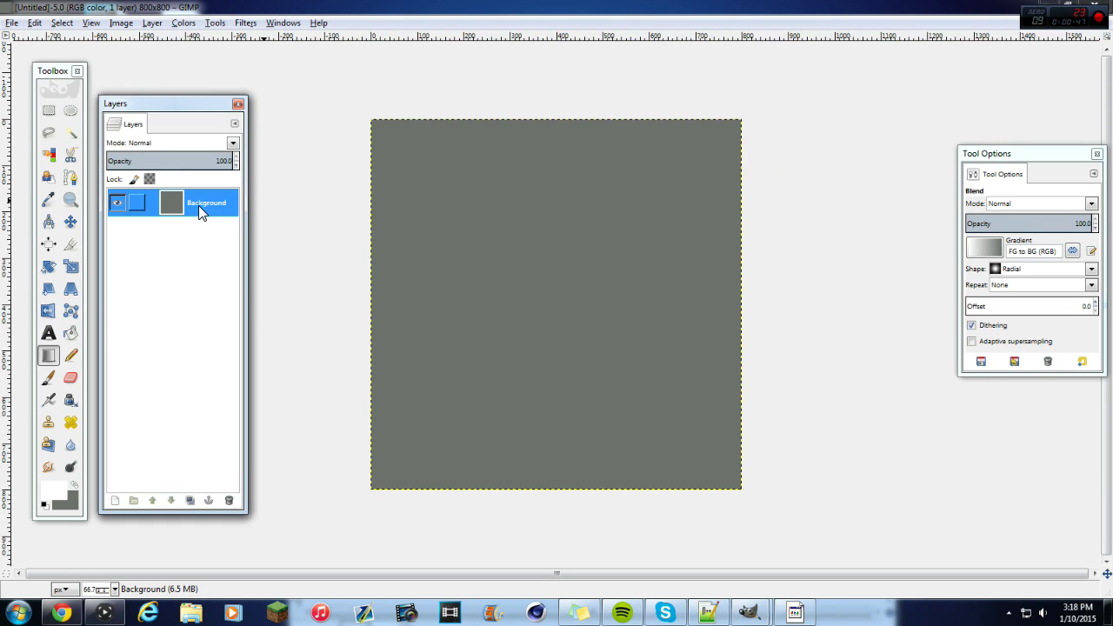
{"action": "left_click", "coordinate": [71, 333]}
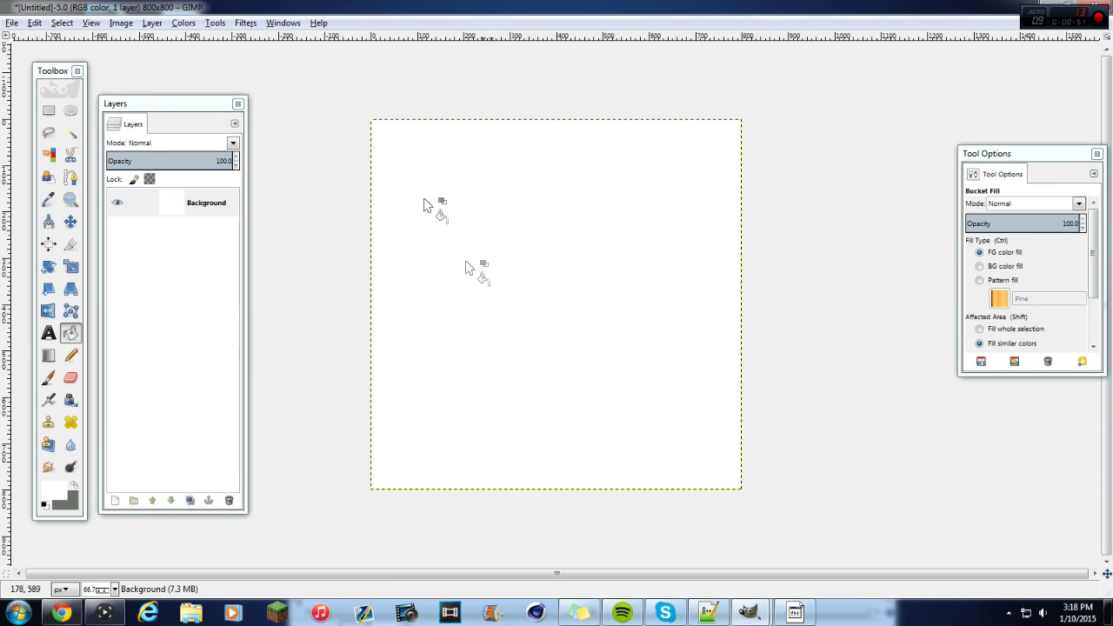
{"action": "right_click", "coordinate": [211, 213]}
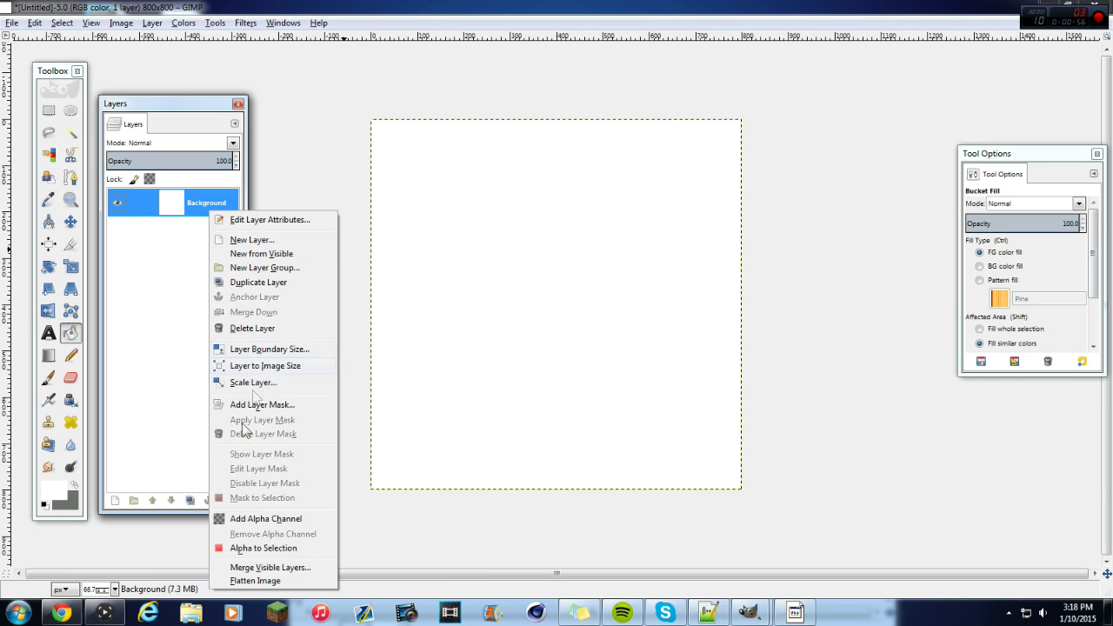
{"action": "left_click", "coordinate": [253, 329]}
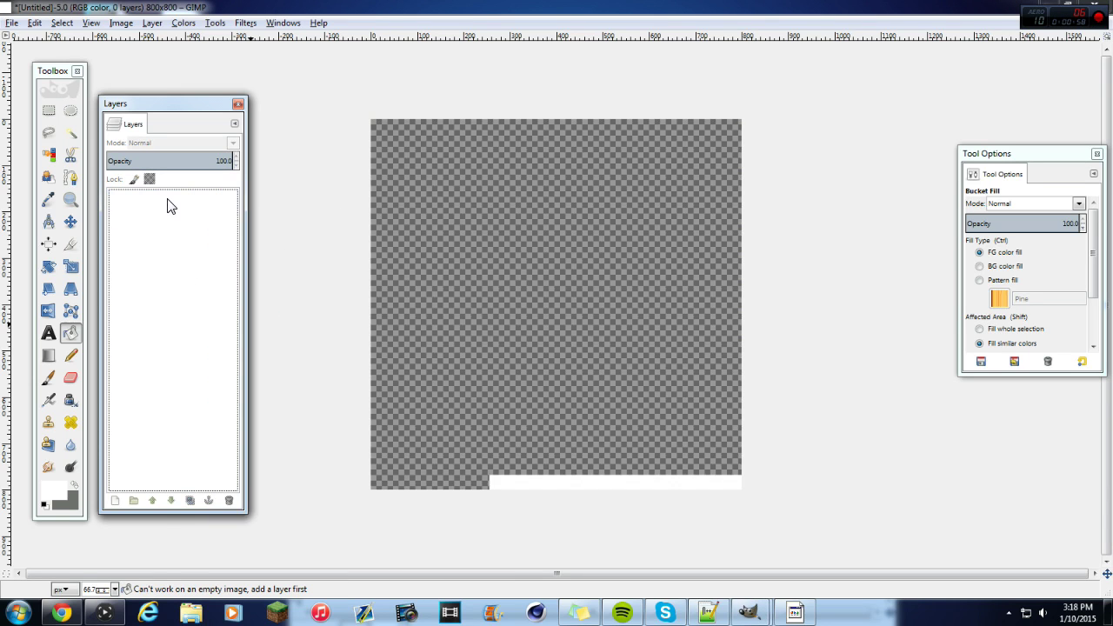
Add a new transparent layer named BackGround to the empty image.
{"action": "right_click", "coordinate": [168, 204]}
{"action": "left_click", "coordinate": [250, 232]}
{"action": "left_click", "coordinate": [247, 362]}
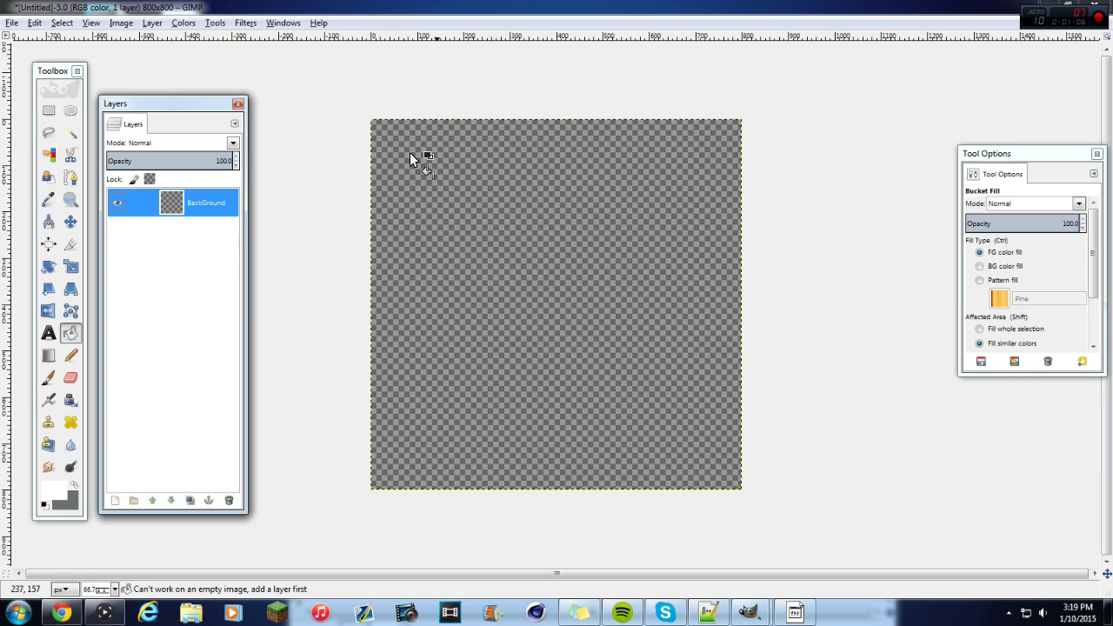
{"action": "right_click", "coordinate": [435, 373]}
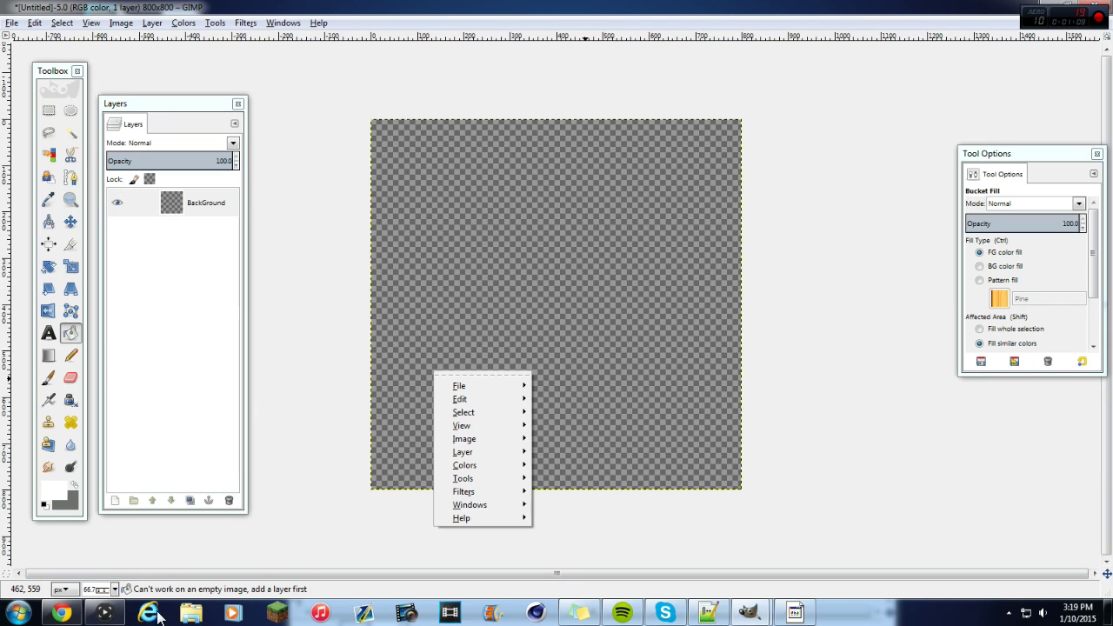
{"action": "key", "text": "Escape"}
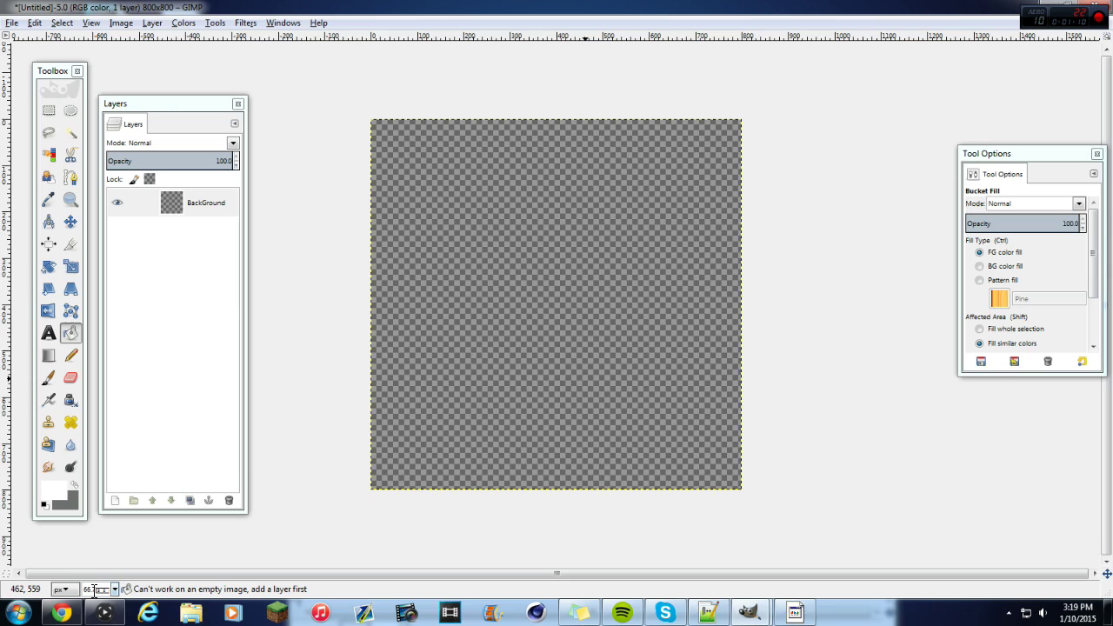
{"action": "left_click", "coordinate": [114, 590]}
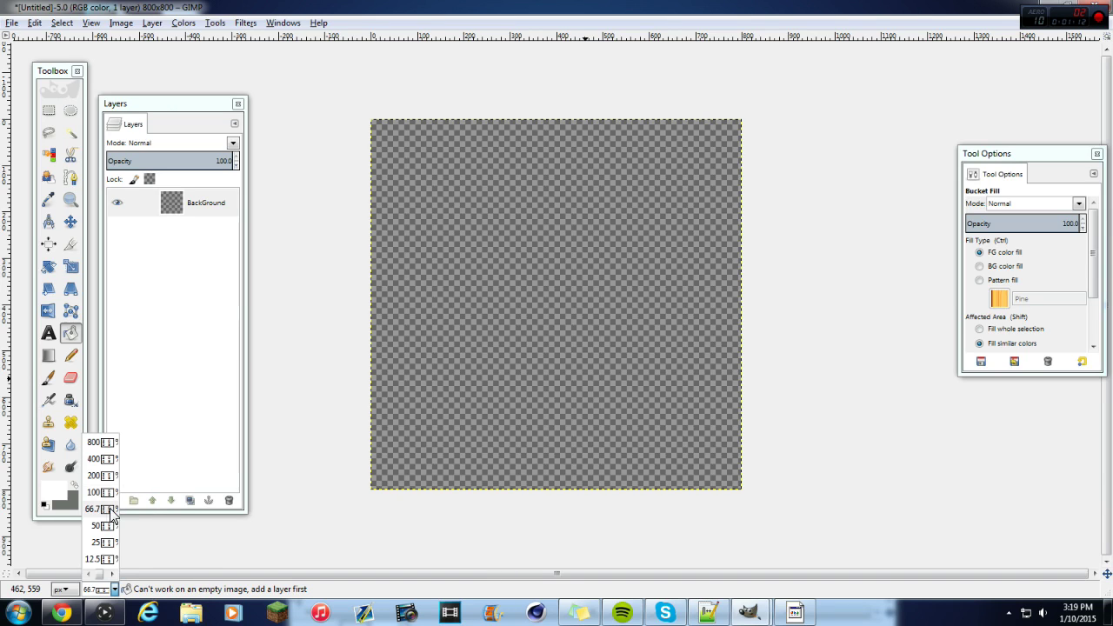
{"action": "left_click", "coordinate": [103, 509]}
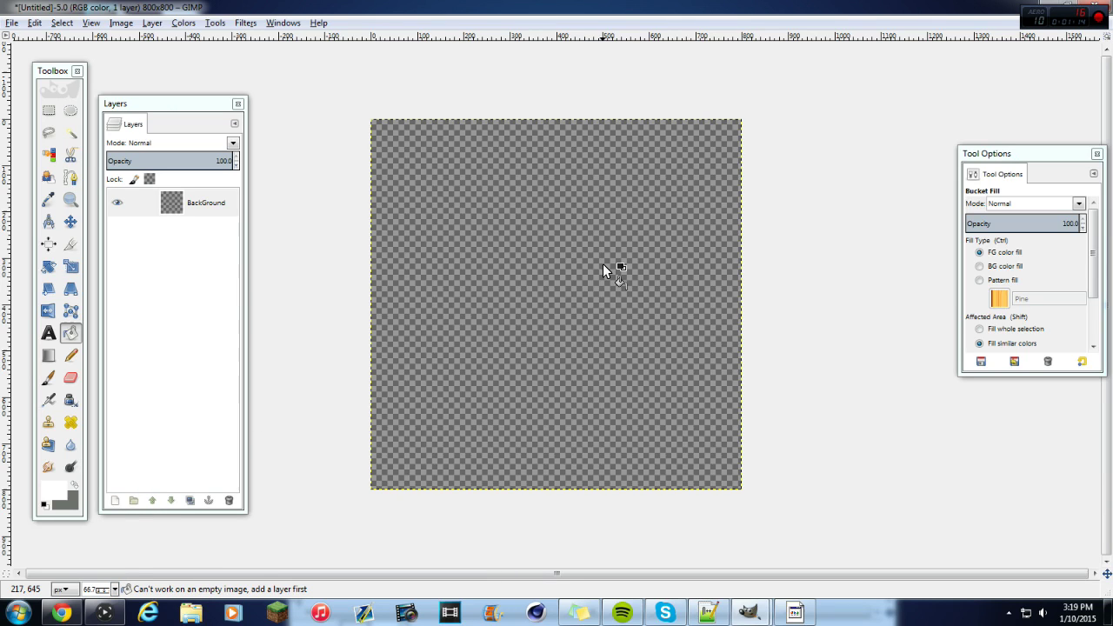
Move the Tool Options window closer to the canvas and make it taller to show all its settings.
{"action": "left_click_drag", "start_coordinate": [1018, 155], "coordinate": [938, 161]}
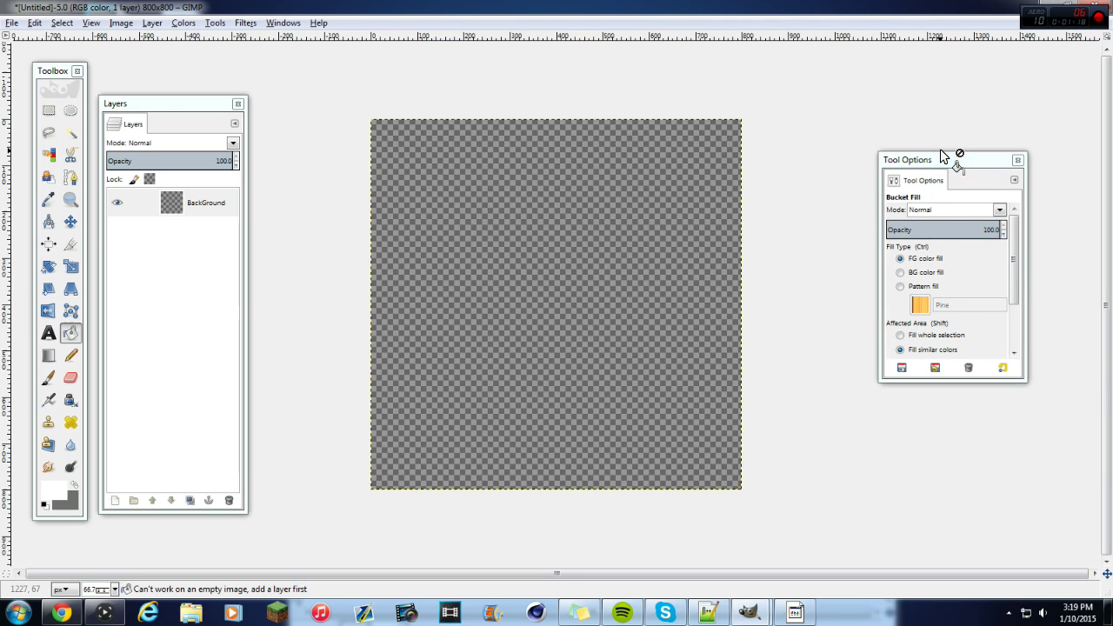
{"action": "left_click_drag", "start_coordinate": [939, 147], "coordinate": [947, 119]}
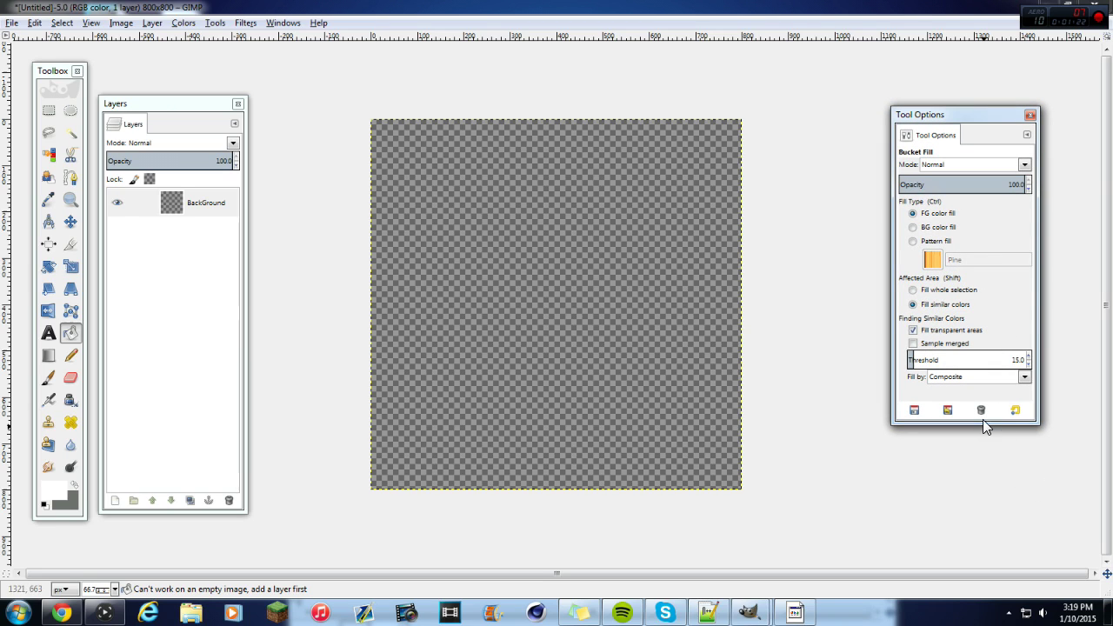
{"action": "left_click_drag", "start_coordinate": [983, 421], "coordinate": [987, 546]}
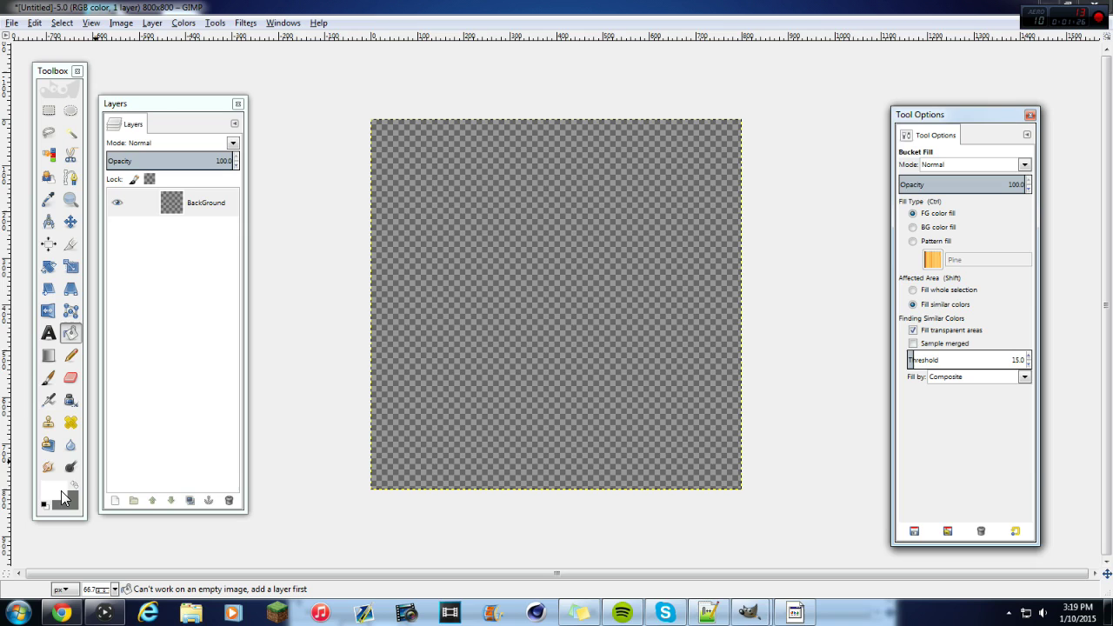
Draw an elliptical selection of about 747 × 712 px across the canvas and fill it with white.
{"action": "left_click", "coordinate": [70, 114]}
{"action": "left_click_drag", "start_coordinate": [393, 145], "coordinate": [732, 477]}
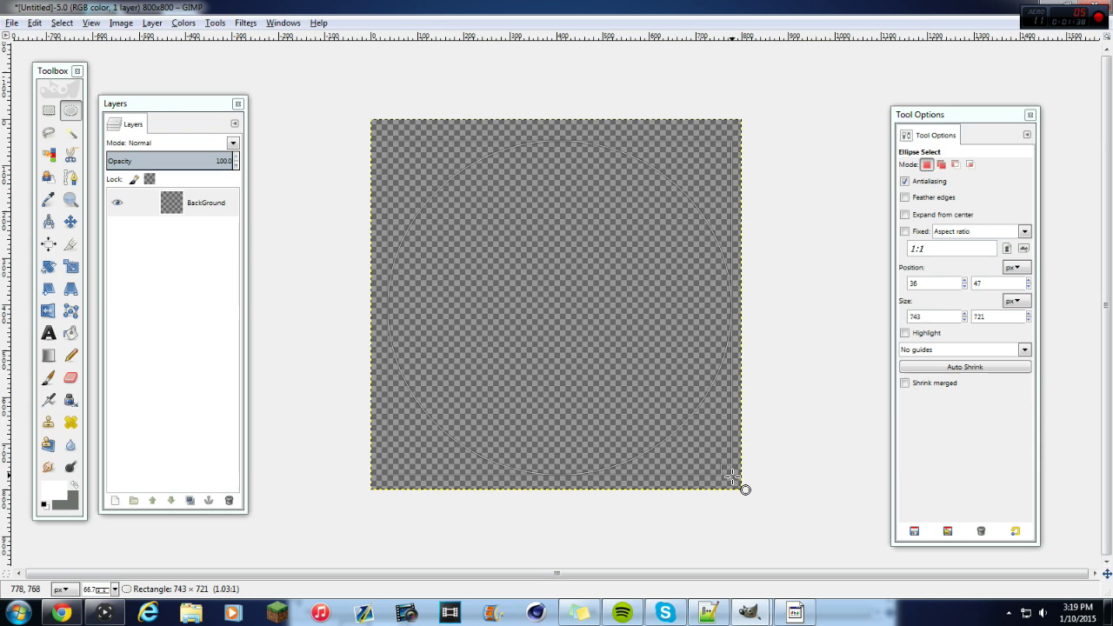
{"action": "mouse_move", "coordinate": [732, 477]}
{"action": "left_mouse_down"}
{"action": "mouse_move", "coordinate": [741, 483]}
{"action": "mouse_move", "coordinate": [734, 471]}
{"action": "left_mouse_up"}
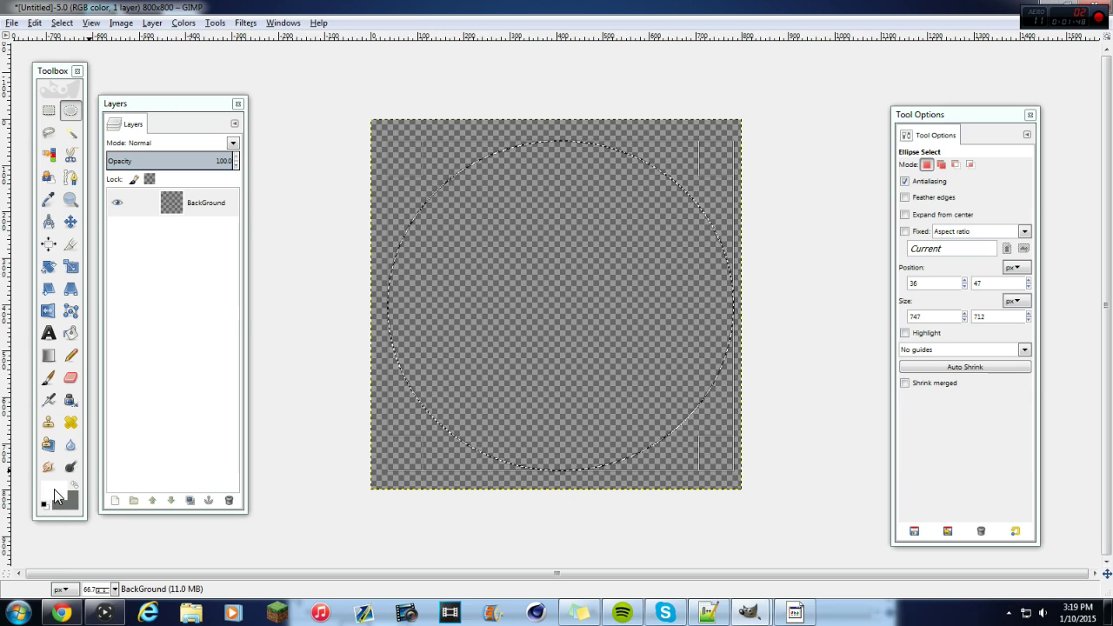
{"action": "left_click", "coordinate": [71, 332]}
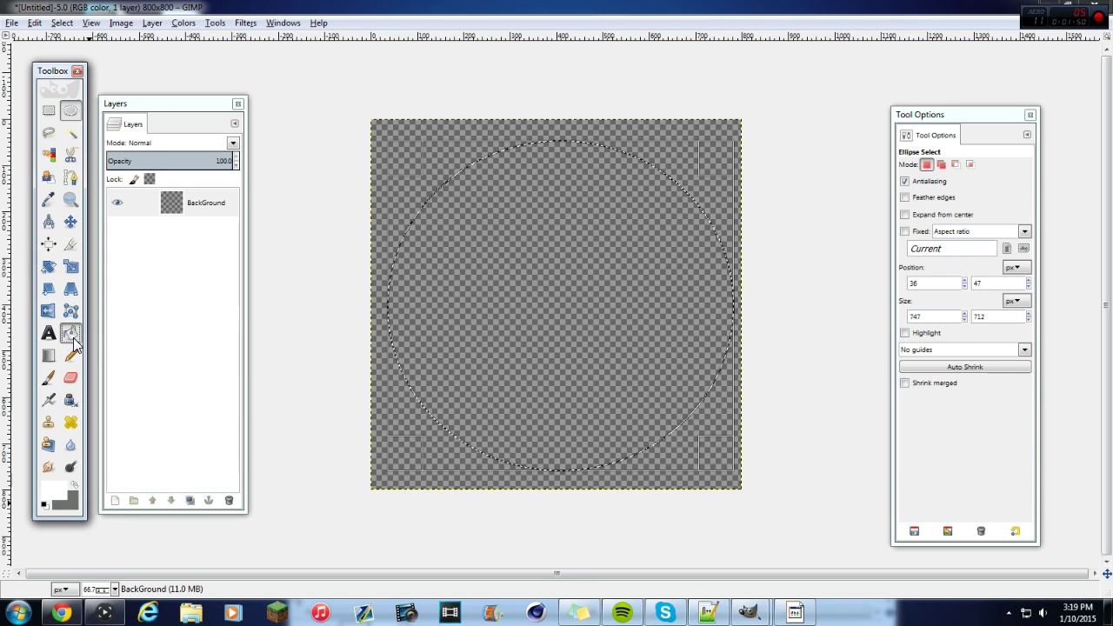
{"action": "left_click", "coordinate": [509, 298]}
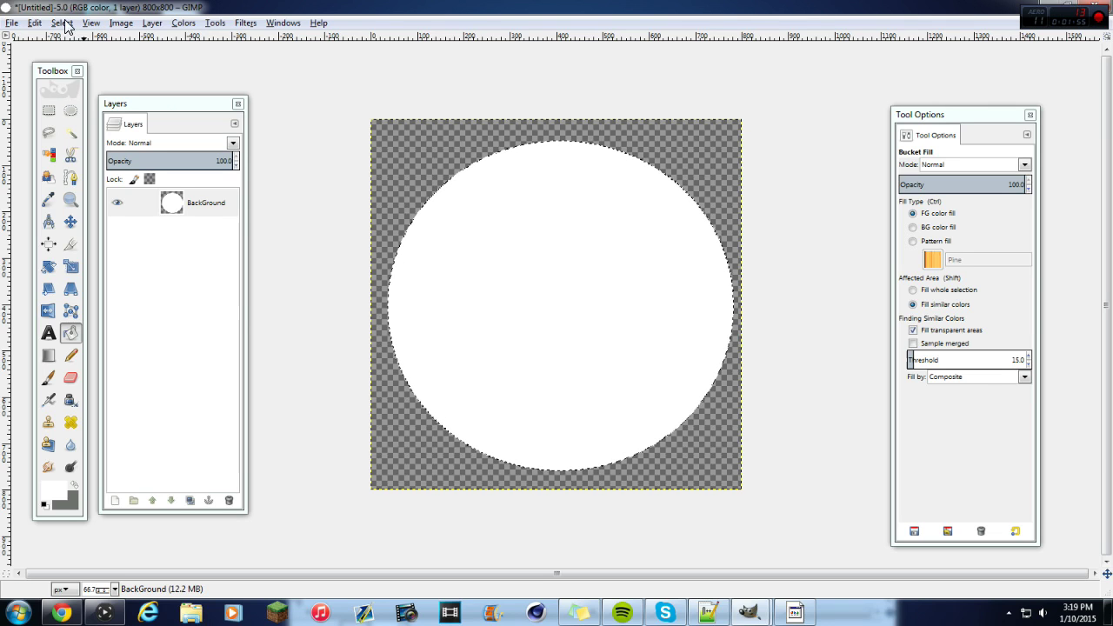
Apply Alpha to Selection on the BackGround layer and add an Alien Glow logo effect with glow size 210 and black color.
{"action": "right_click", "coordinate": [207, 200]}
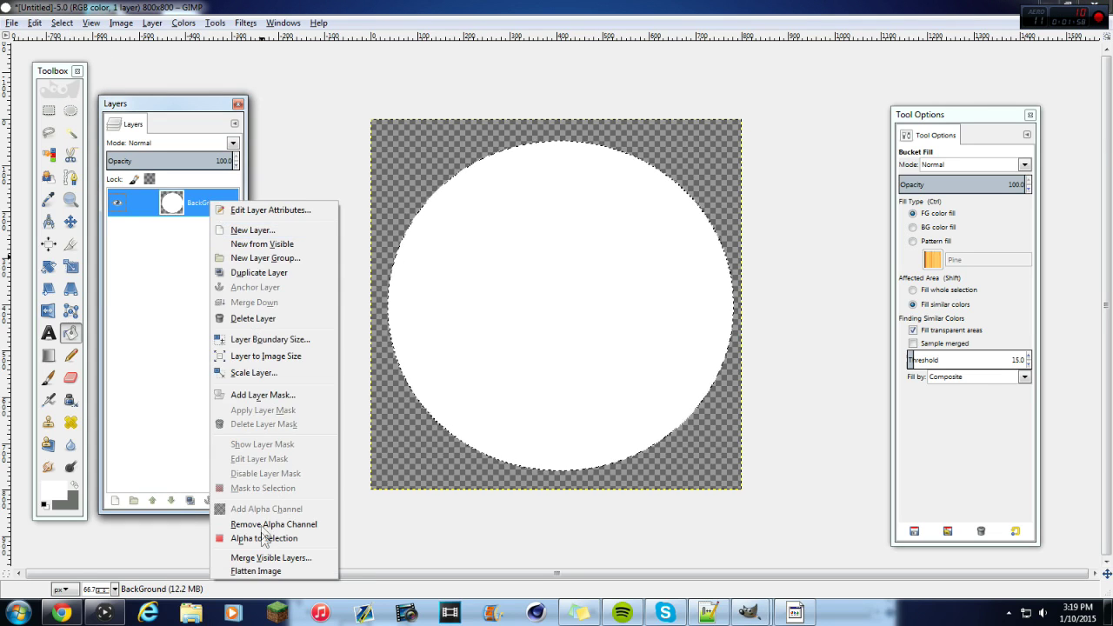
{"action": "left_click", "coordinate": [266, 541]}
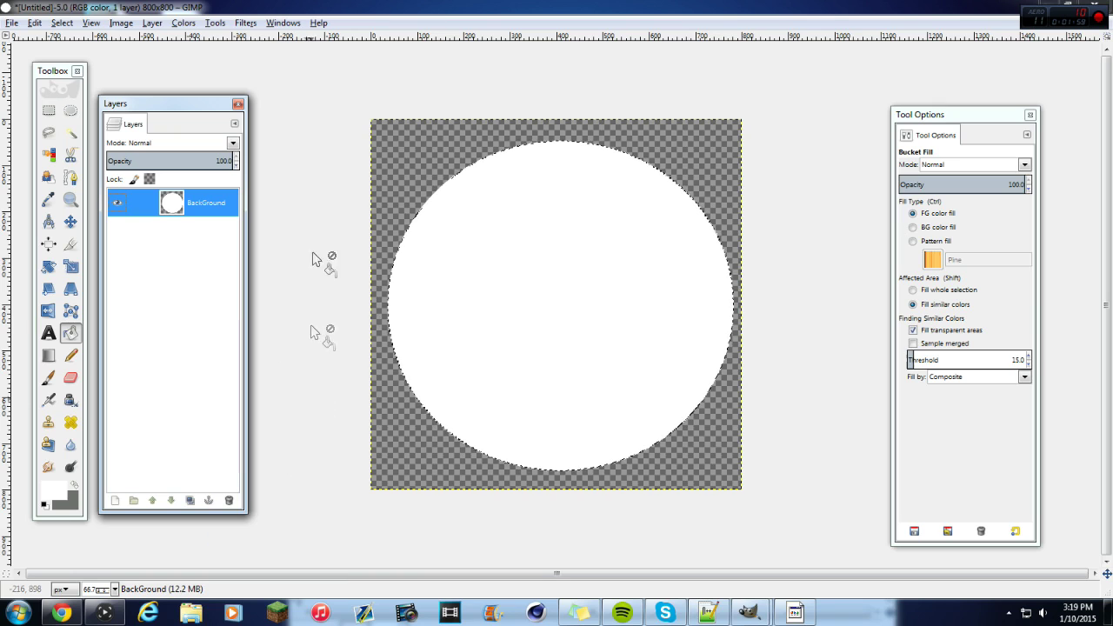
{"action": "left_click", "coordinate": [245, 23]}
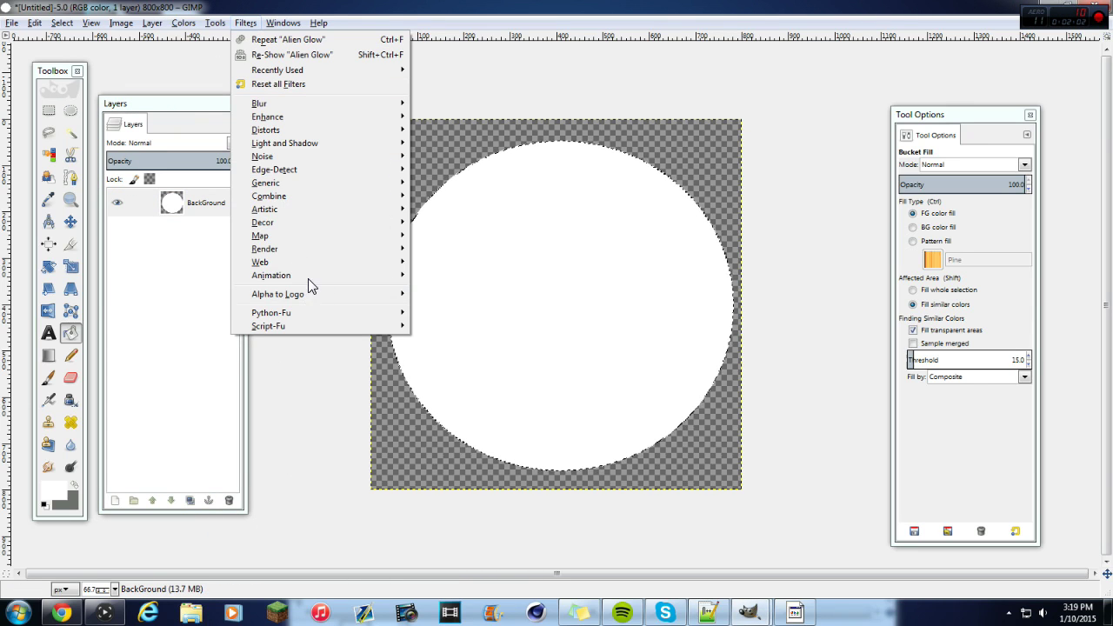
{"action": "mouse_move", "coordinate": [298, 298]}
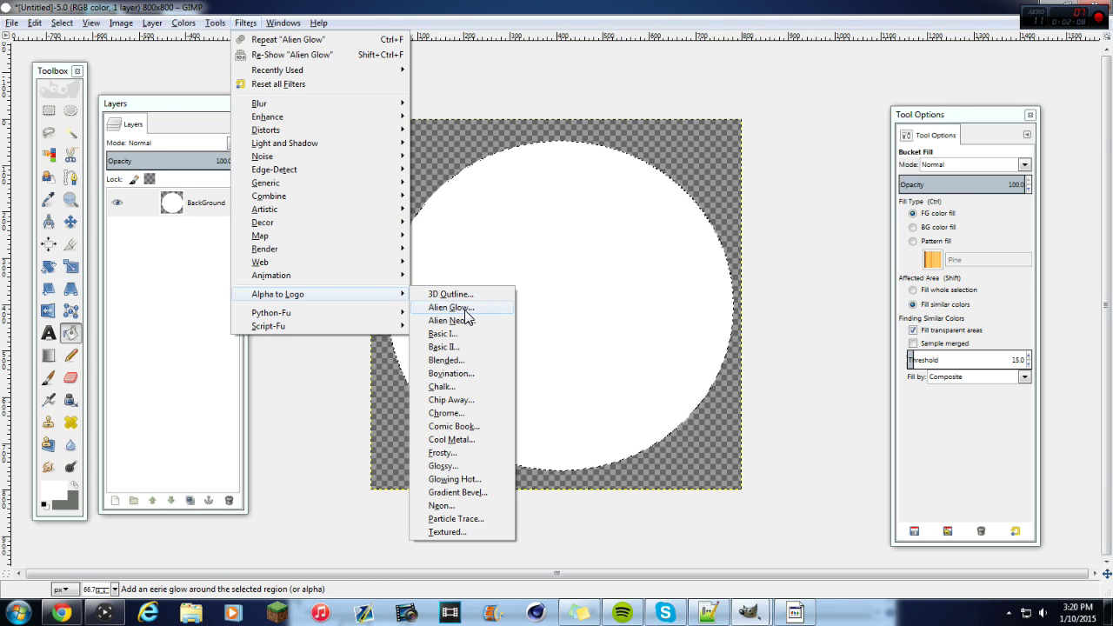
{"action": "key", "text": "Escape"}
{"action": "key", "text": "Escape"}
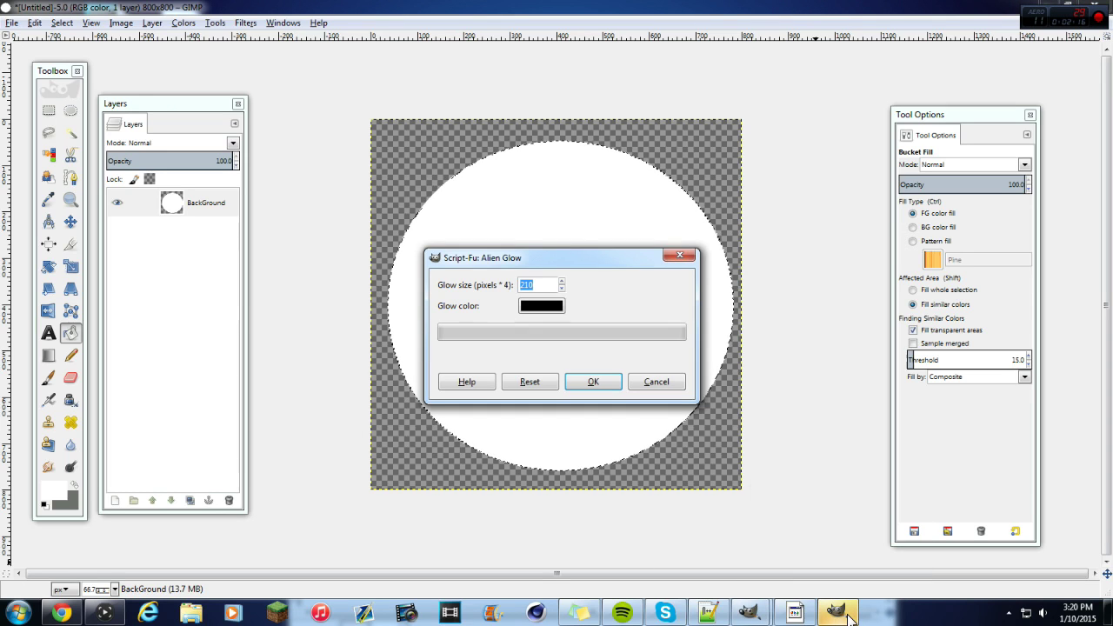
{"action": "left_click", "coordinate": [539, 307]}
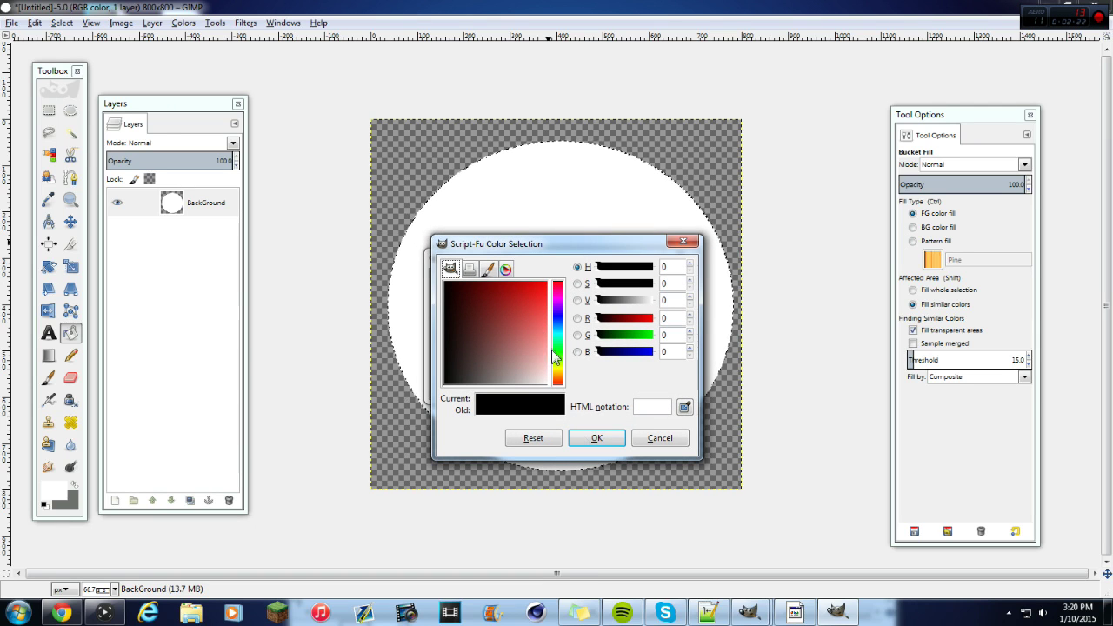
{"action": "left_click", "coordinate": [612, 441]}
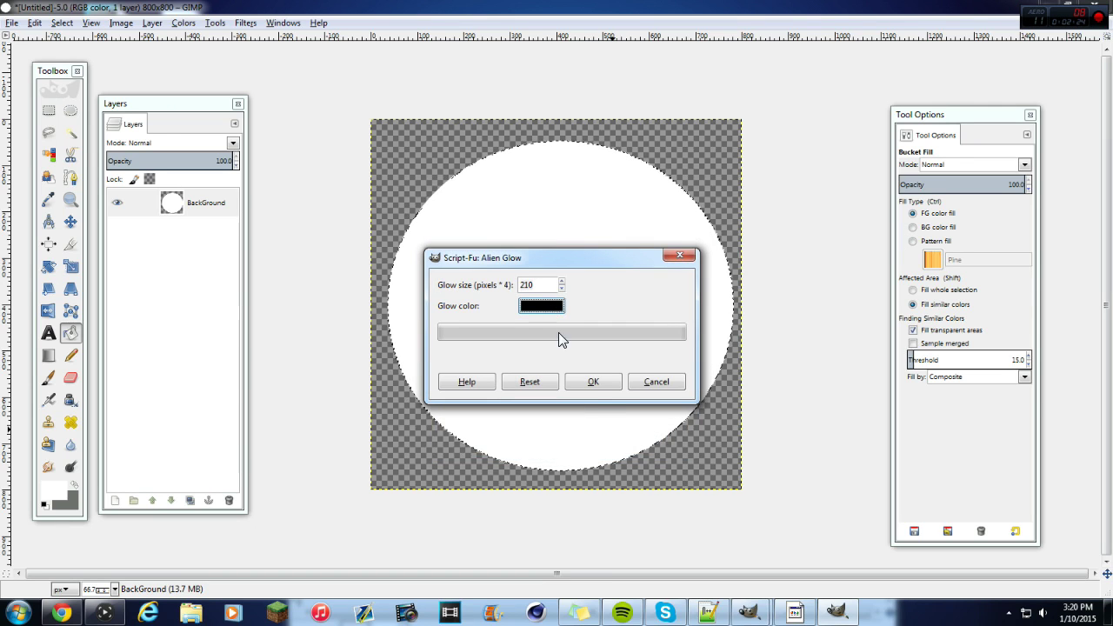
{"action": "left_click", "coordinate": [595, 383]}
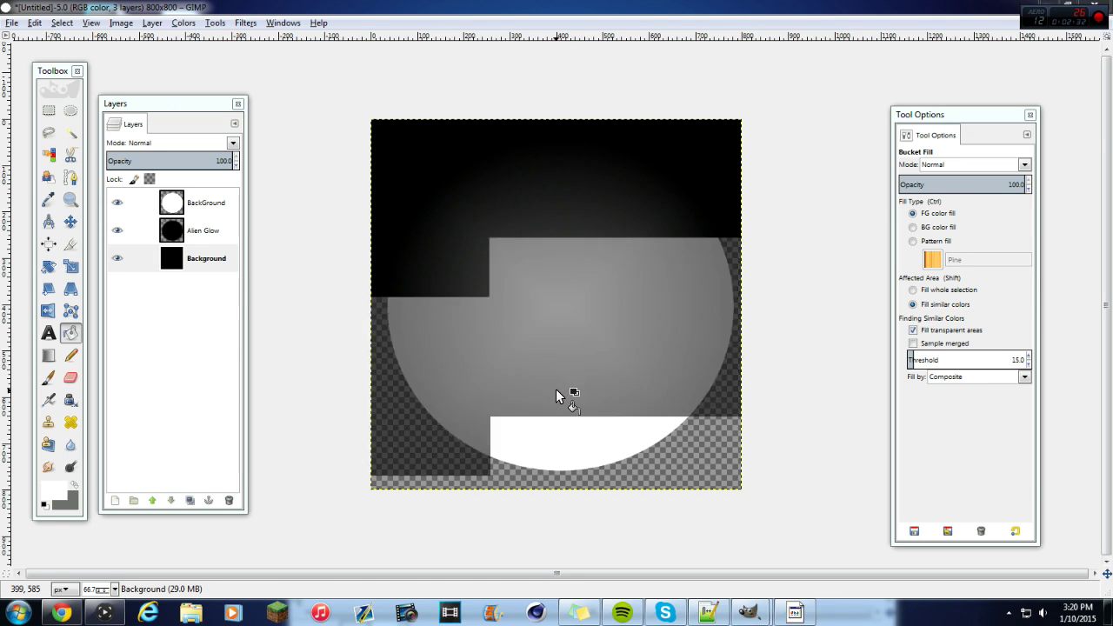
Delete the solid black Background layer beneath the Alien Glow layer.
{"action": "left_click", "coordinate": [211, 268]}
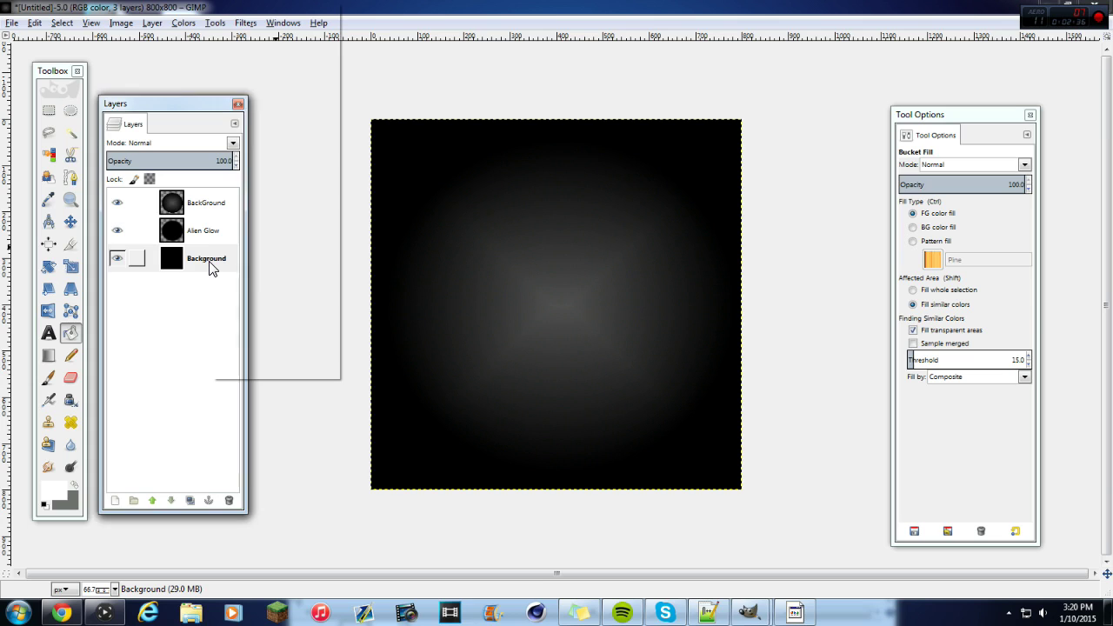
{"action": "right_click", "coordinate": [210, 264]}
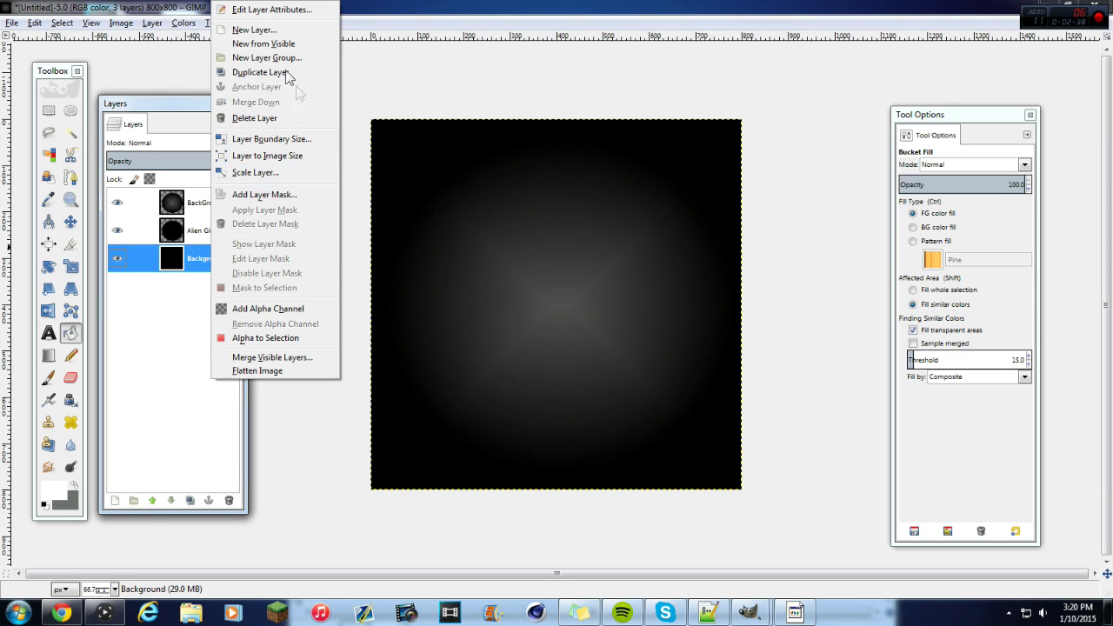
{"action": "left_click", "coordinate": [257, 120]}
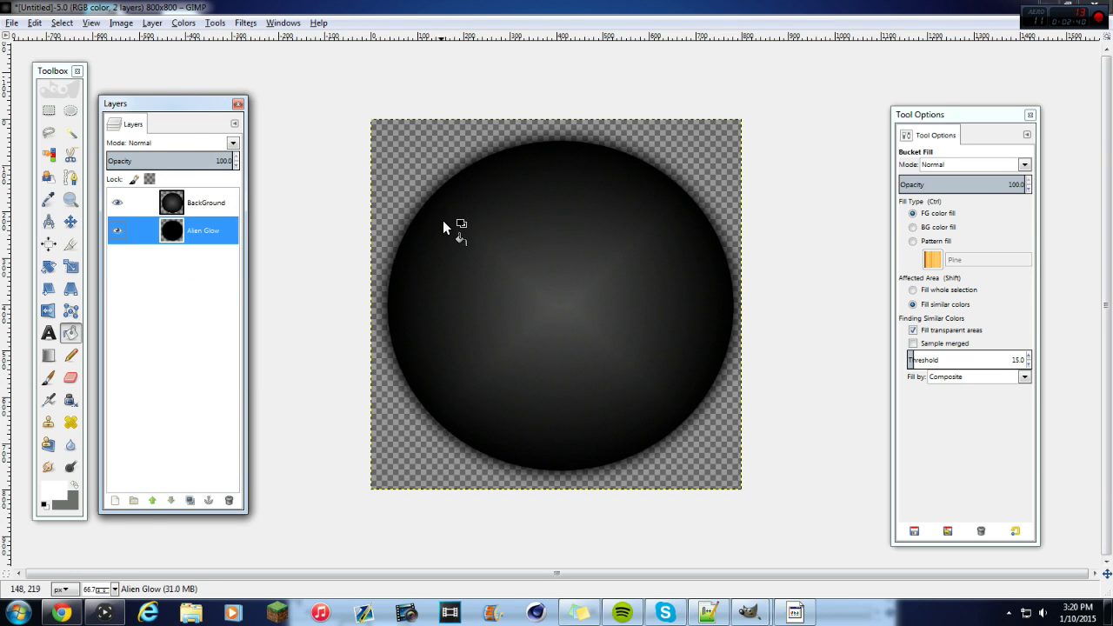
Examine the BackGround and Alien Glow layers by selecting each one and toggling its visibility off and on.
{"action": "left_click", "coordinate": [212, 206]}
{"action": "left_click", "coordinate": [218, 235]}
{"action": "left_click", "coordinate": [207, 206]}
{"action": "left_click", "coordinate": [207, 231]}
{"action": "left_click", "coordinate": [200, 209]}
{"action": "left_click", "coordinate": [209, 239]}
{"action": "left_click", "coordinate": [118, 231]}
{"action": "left_click", "coordinate": [118, 231]}
{"action": "left_click", "coordinate": [117, 203]}
{"action": "left_click", "coordinate": [118, 203]}
Add the text "v" in the FoughtKnight font left of the circle's centre and resize its frame to about 45 × 48 px.
{"action": "left_click", "coordinate": [50, 334]}
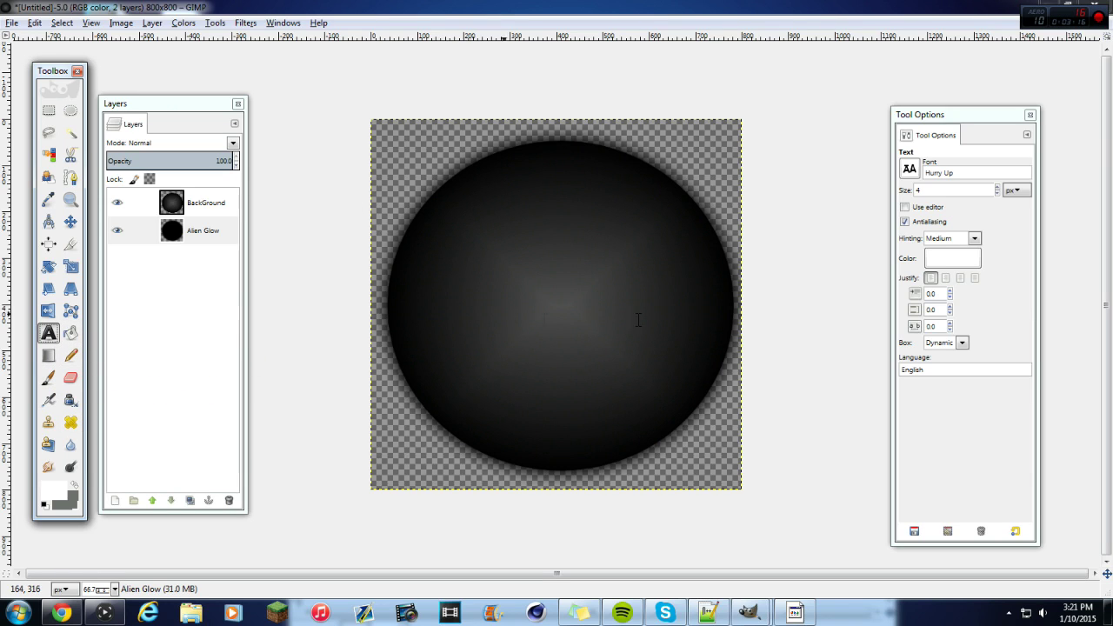
{"action": "left_click", "coordinate": [909, 168]}
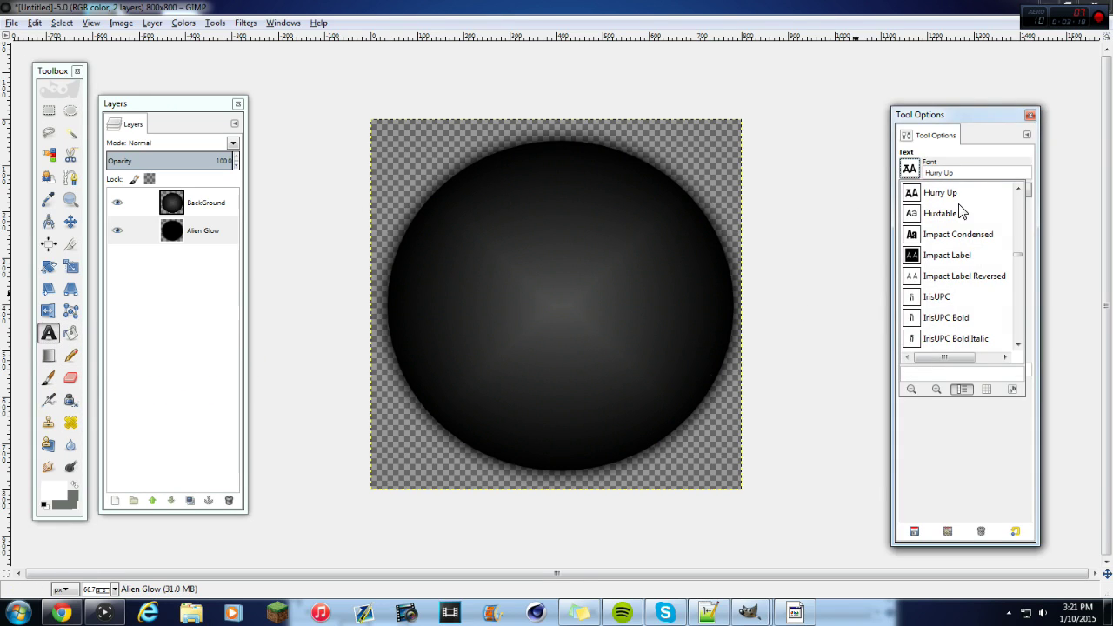
{"action": "left_click_drag", "start_coordinate": [1021, 255], "coordinate": [1016, 248]}
{"action": "scroll", "coordinate": [975, 243], "scroll_direction": "up", "scroll_amount": 2}
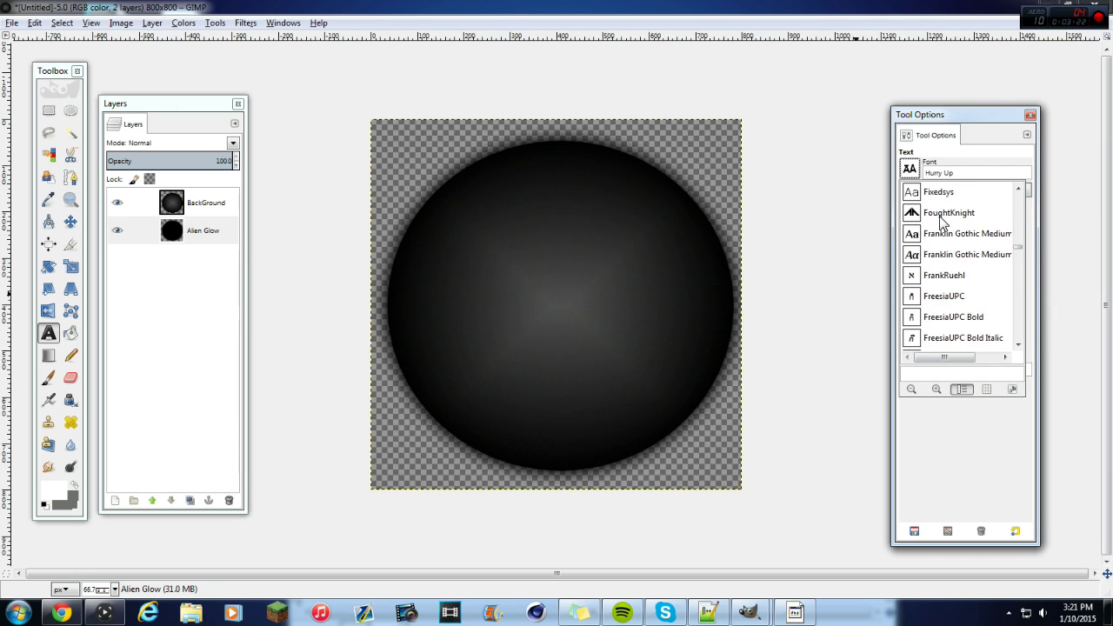
{"action": "left_click", "coordinate": [937, 214]}
{"action": "left_click", "coordinate": [480, 285]}
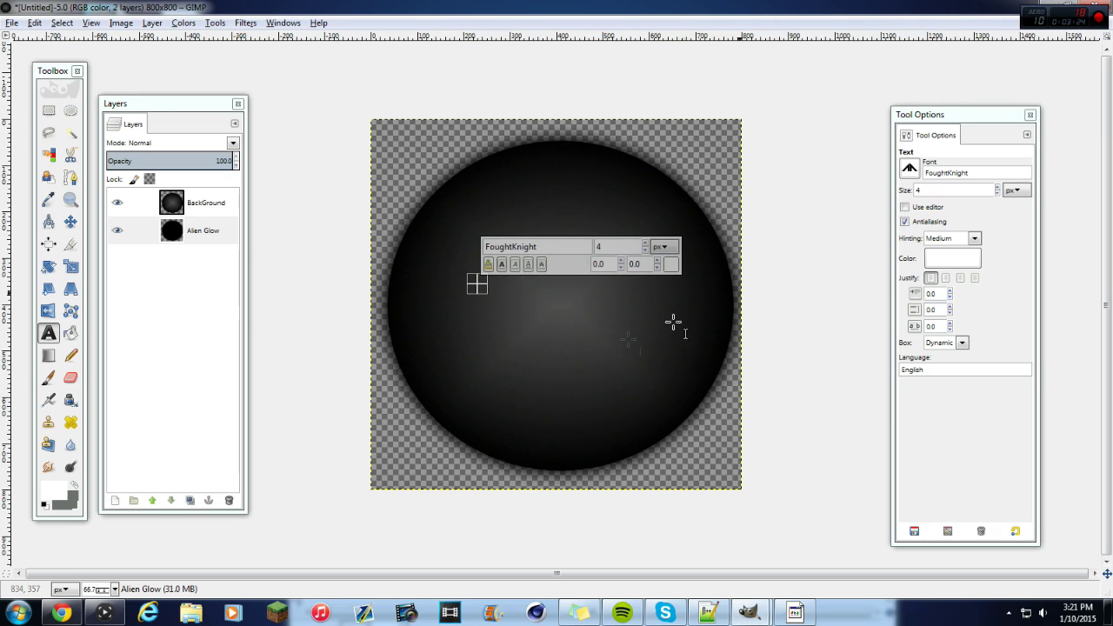
{"action": "type", "text": "v"}
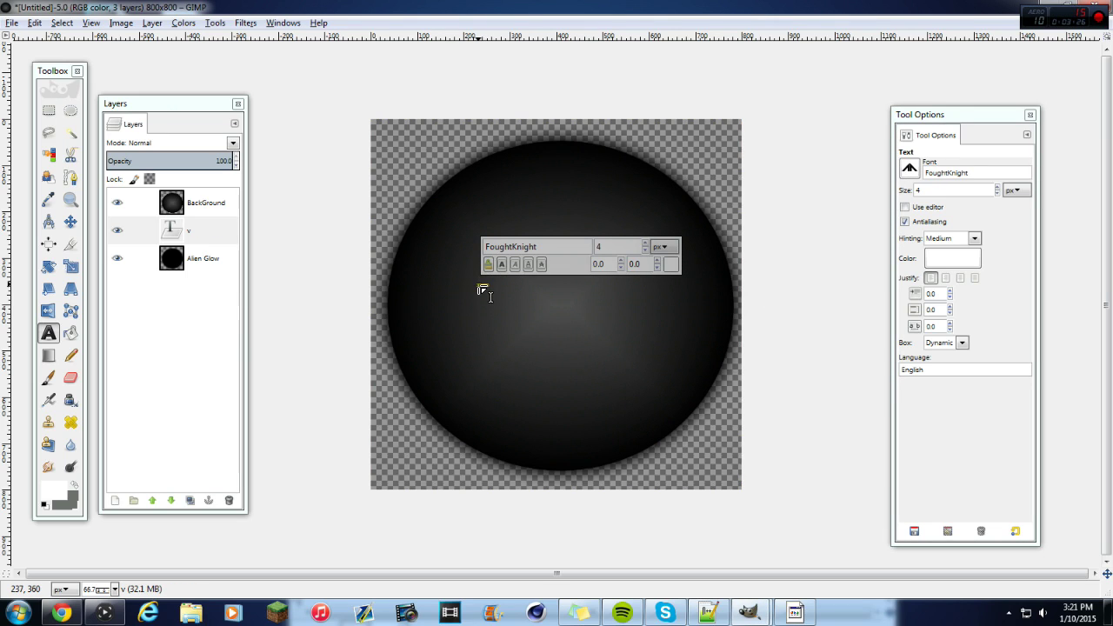
{"action": "left_click_drag", "start_coordinate": [501, 308], "coordinate": [511, 318]}
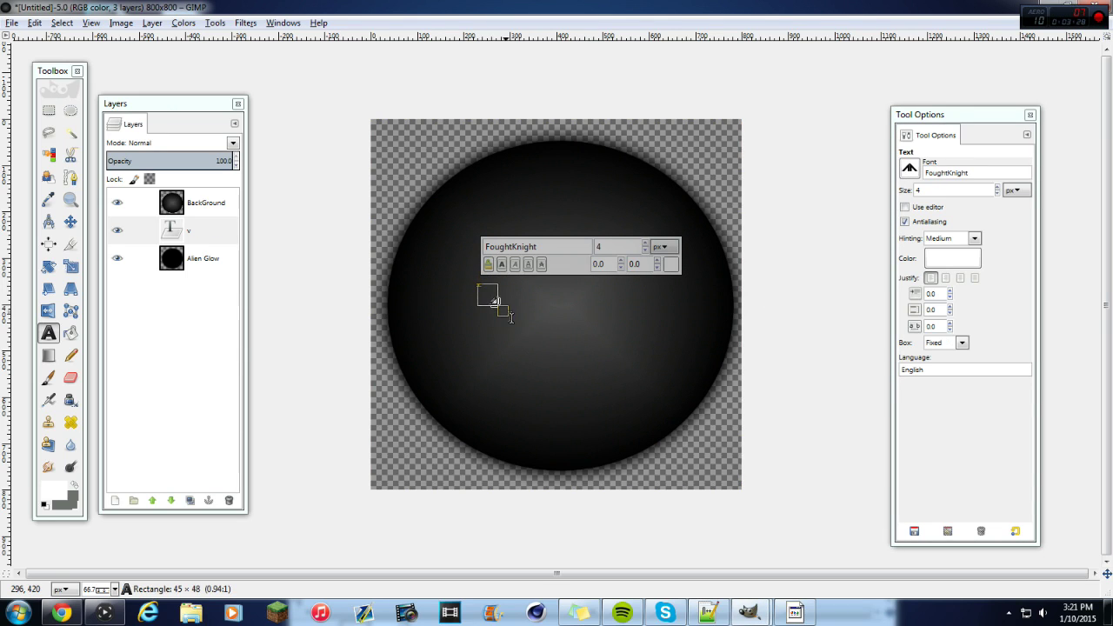
Set the letter's size to 174 px and its text color to white.
{"action": "left_click", "coordinate": [648, 246]}
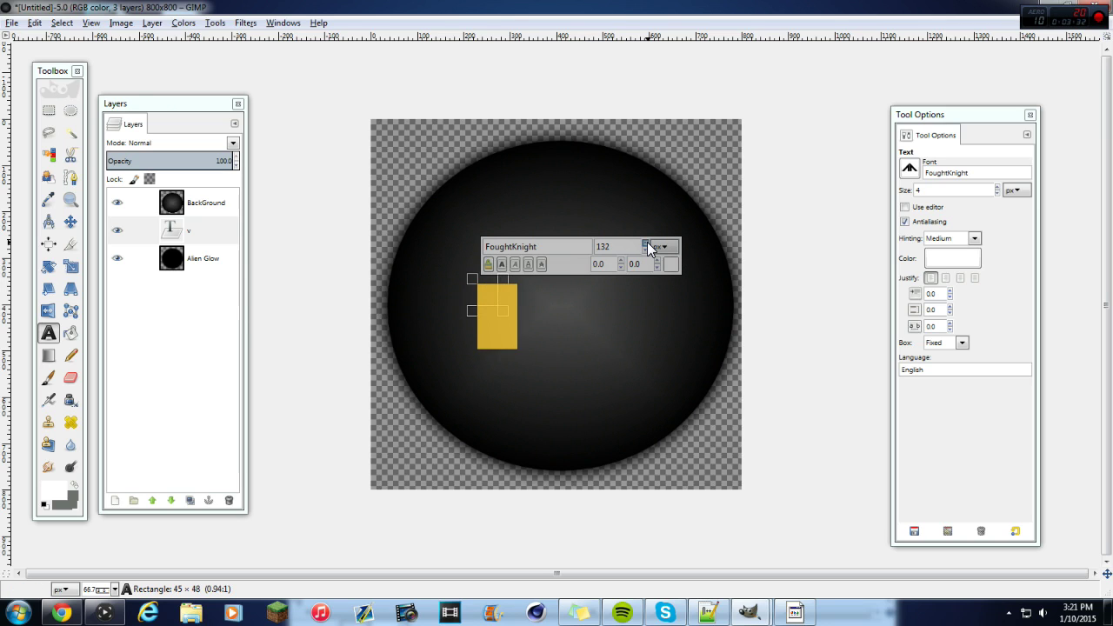
{"action": "left_click", "coordinate": [671, 265]}
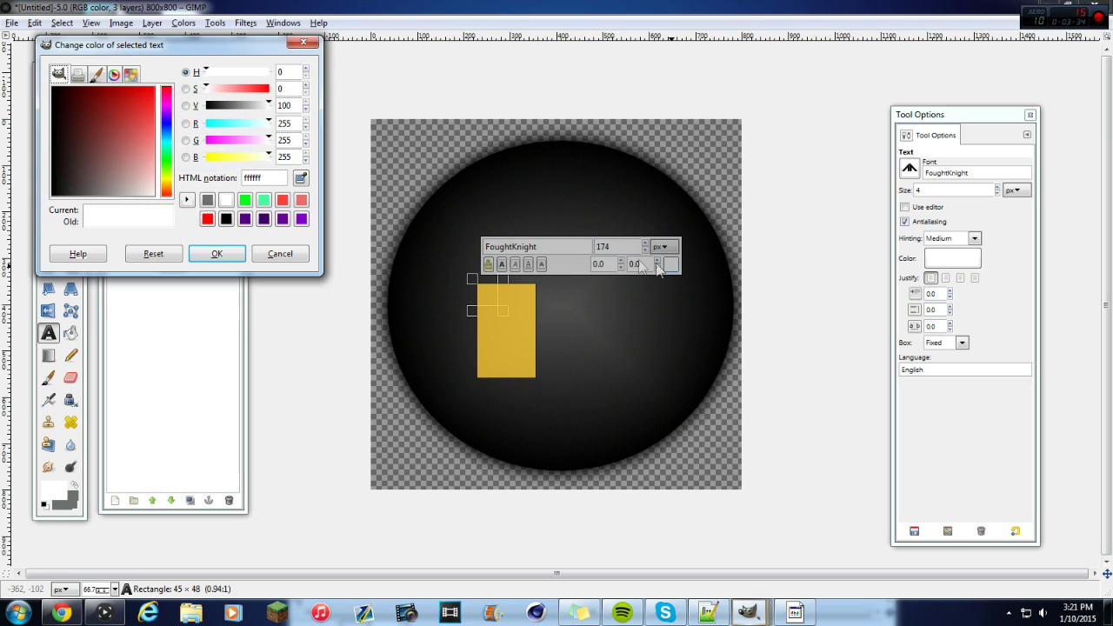
{"action": "left_click", "coordinate": [166, 160]}
{"action": "left_click", "coordinate": [216, 254]}
Replace the lowercase letter with a capital V at 81 px in the same text frame.
{"action": "left_click_drag", "start_coordinate": [503, 310], "coordinate": [595, 419]}
{"action": "left_click", "coordinate": [556, 322]}
{"action": "key", "text": "ctrl+a"}
{"action": "key", "text": "BackSpace"}
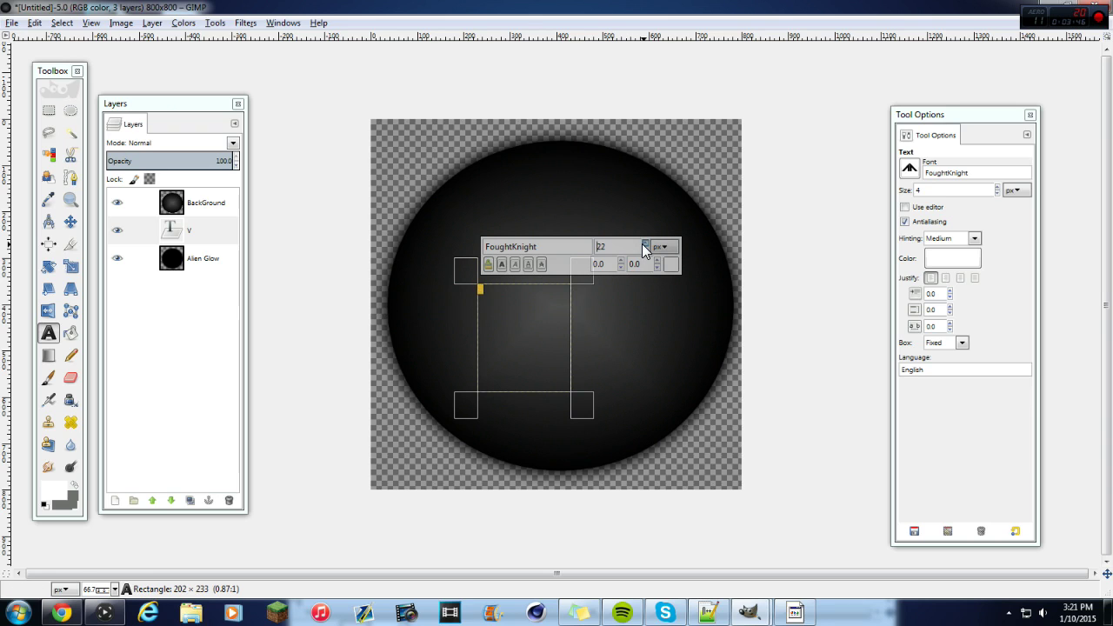
{"action": "left_click", "coordinate": [555, 340]}
{"action": "left_click", "coordinate": [553, 339]}
{"action": "left_click", "coordinate": [494, 307]}
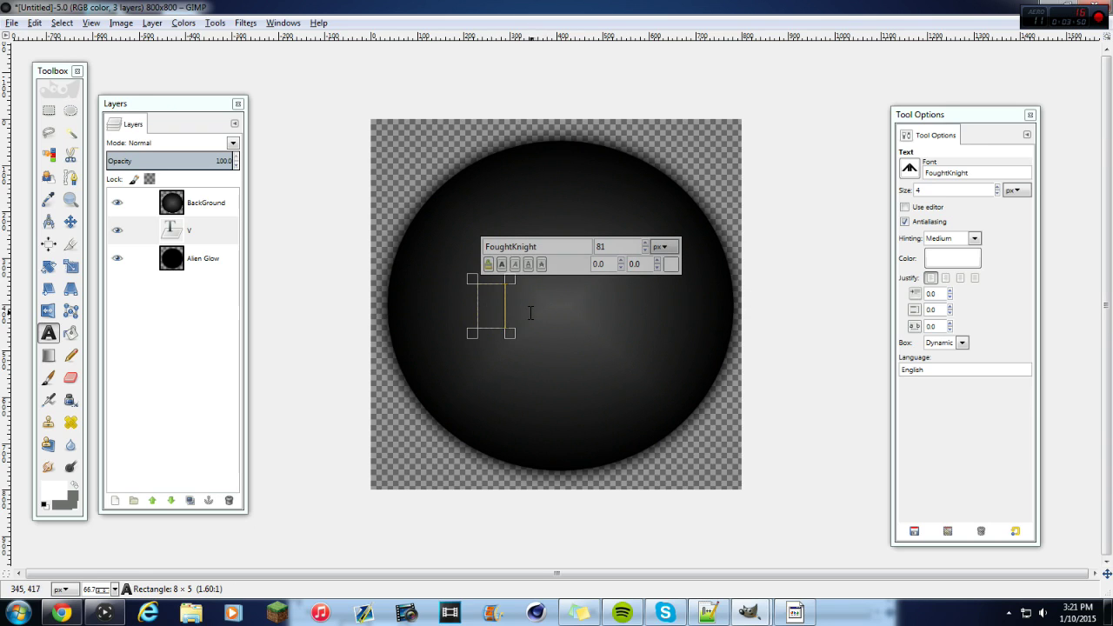
Move the V layer above the BackGround layer and enlarge the letter to 403 px.
{"action": "left_click_drag", "start_coordinate": [201, 232], "coordinate": [199, 196]}
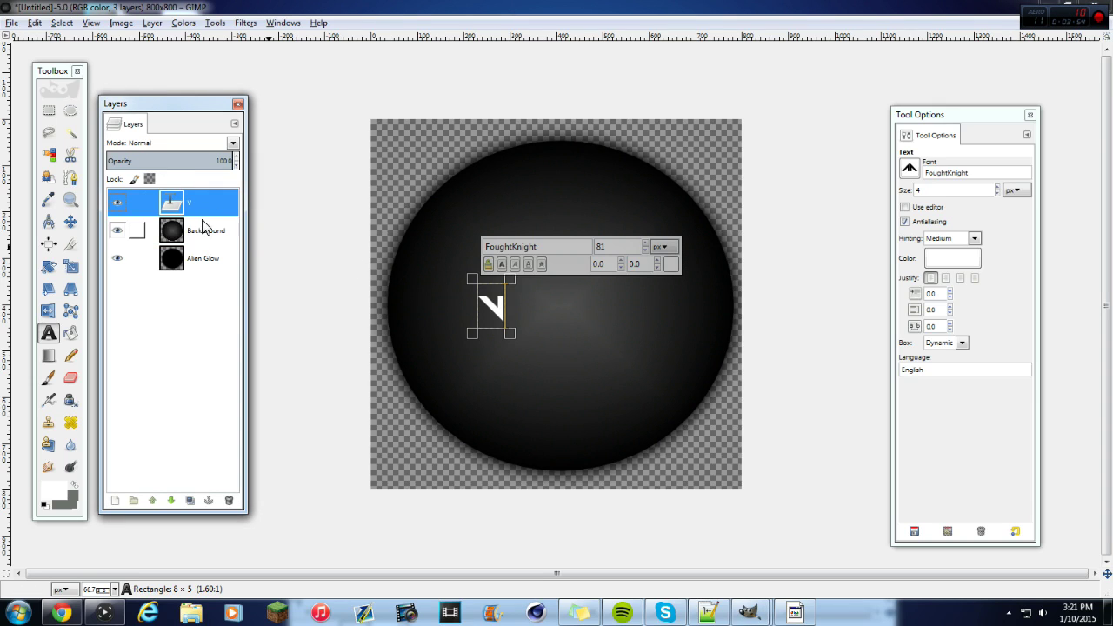
{"action": "left_click_drag", "start_coordinate": [480, 306], "coordinate": [536, 305]}
{"action": "left_click", "coordinate": [646, 243]}
{"action": "left_click_drag", "start_coordinate": [646, 244], "coordinate": [645, 247]}
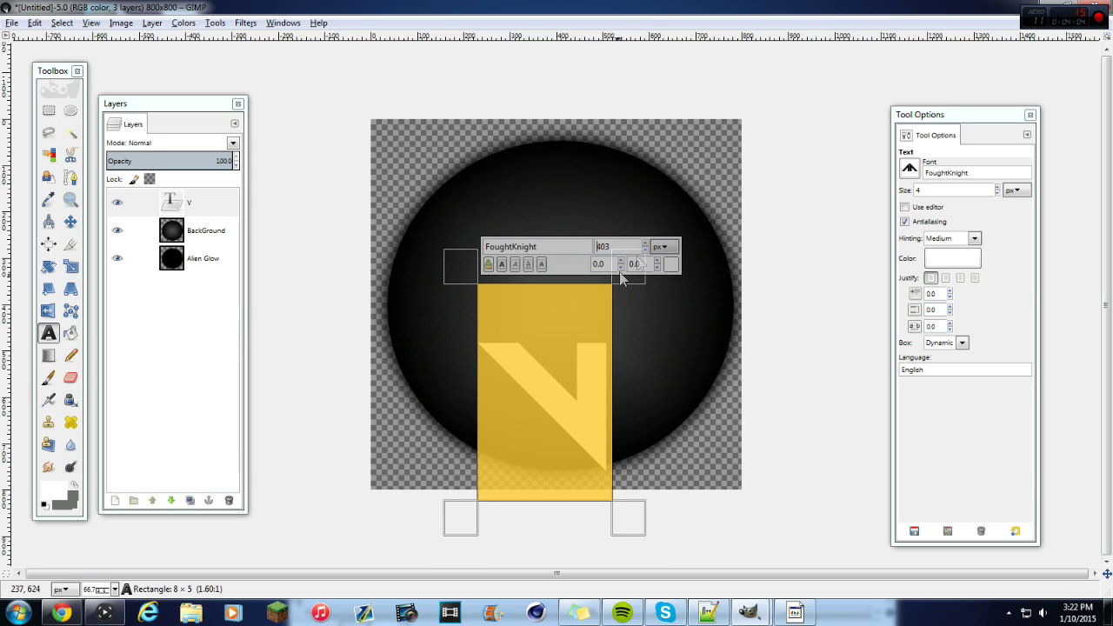
Move the V into the left half of the circle and apply Alpha to Selection on its layer.
{"action": "left_click", "coordinate": [71, 223]}
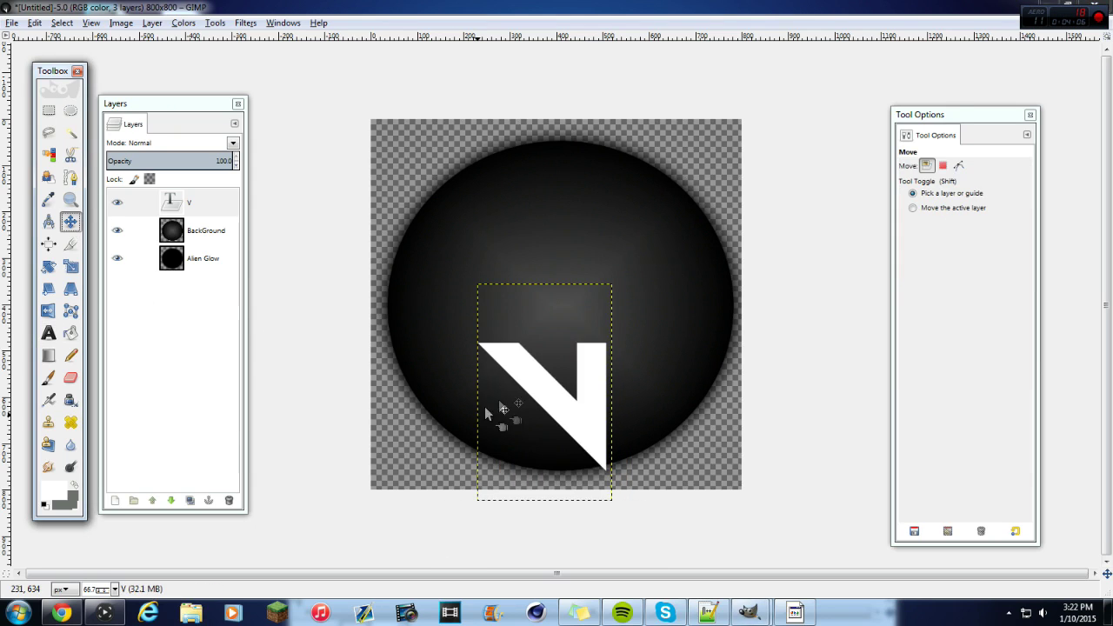
{"action": "left_click_drag", "start_coordinate": [562, 398], "coordinate": [489, 314]}
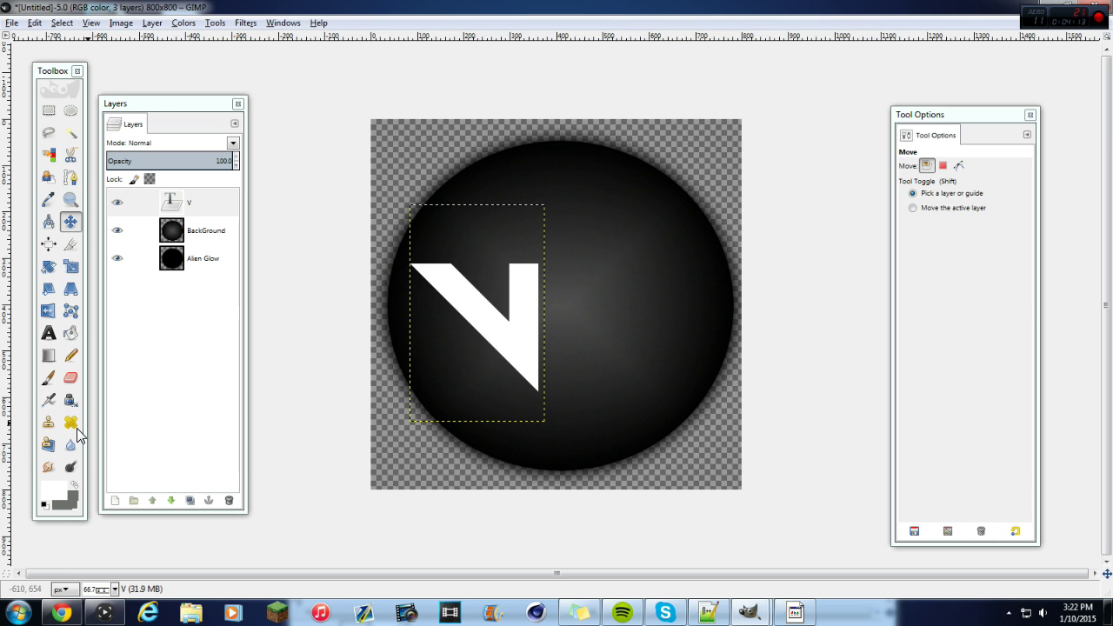
{"action": "right_click", "coordinate": [203, 203]}
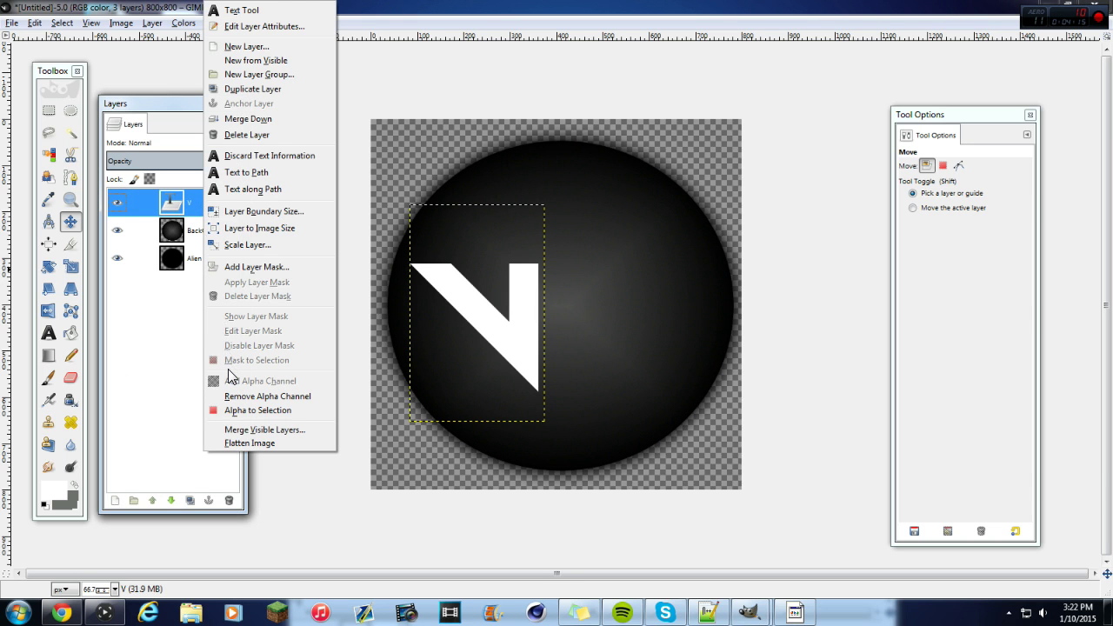
{"action": "left_click", "coordinate": [286, 411]}
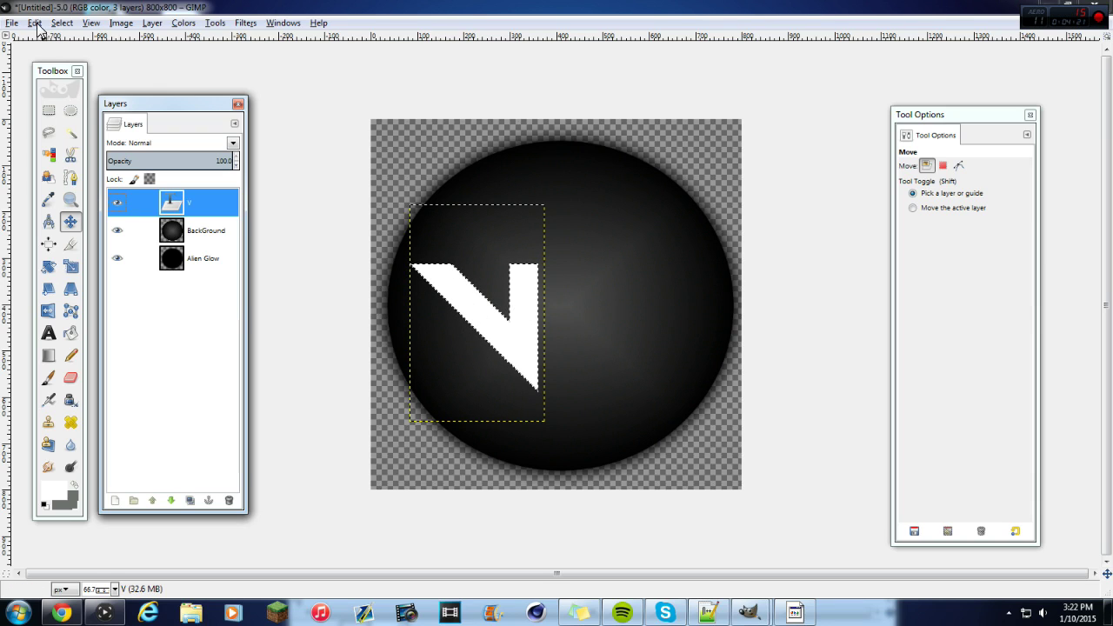
{"action": "left_click", "coordinate": [65, 25]}
{"action": "left_click", "coordinate": [67, 25]}
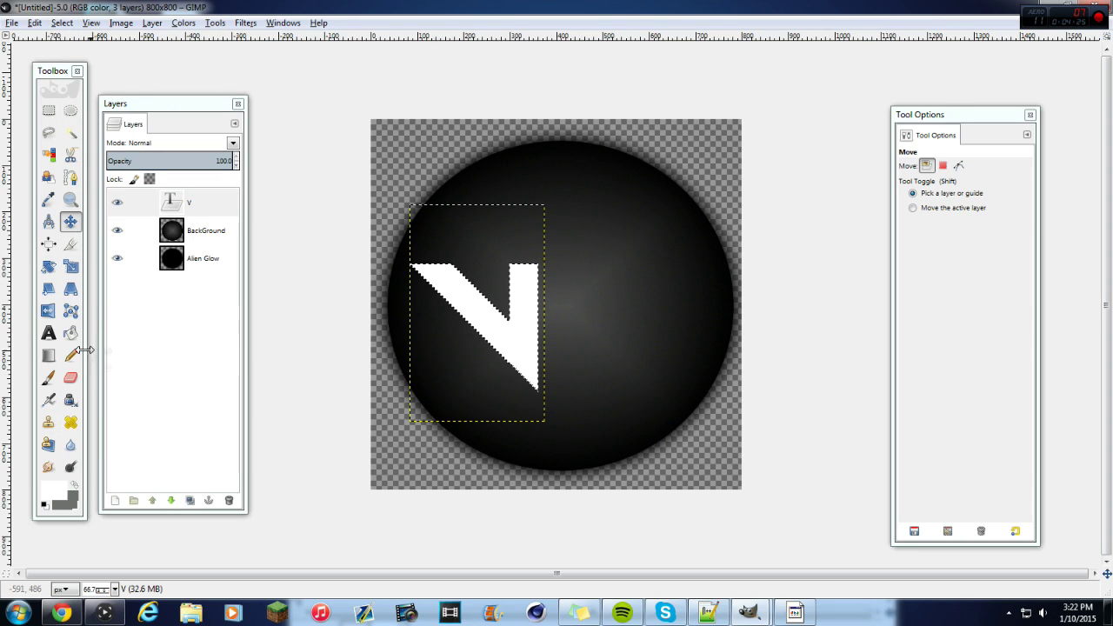
Choose the Blend tool and set the foreground color to the mint green from the color history.
{"action": "left_click", "coordinate": [48, 357]}
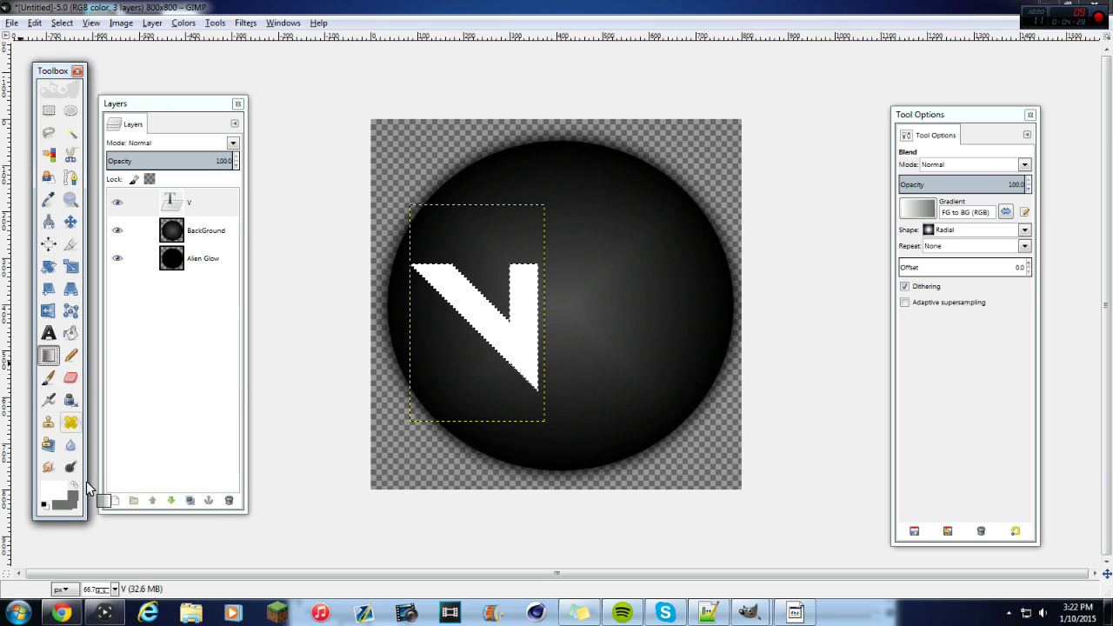
{"action": "left_click", "coordinate": [50, 493]}
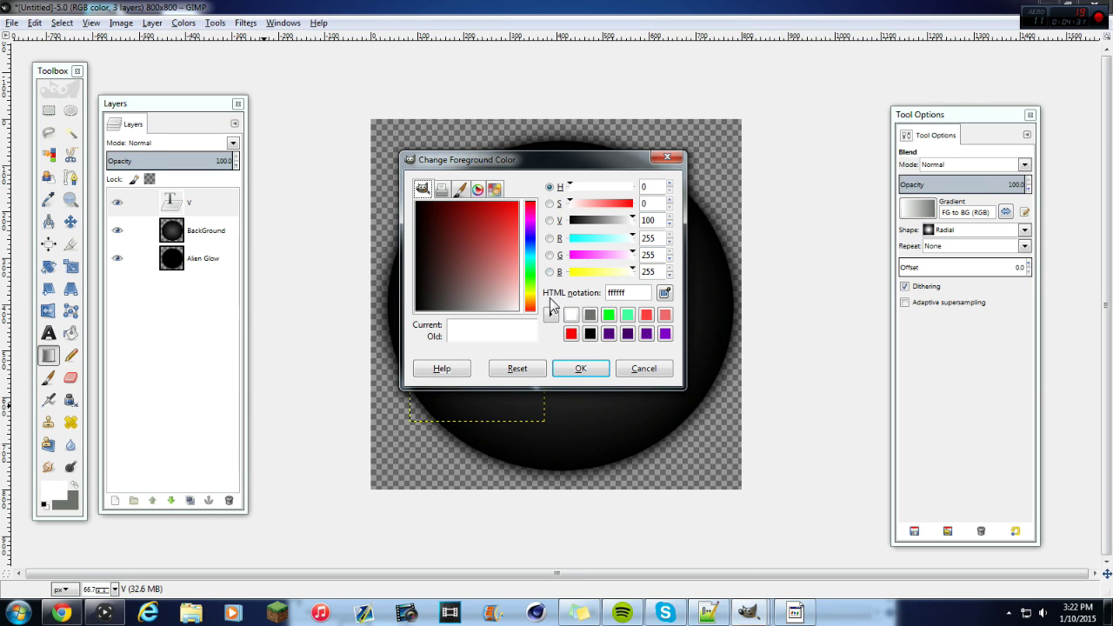
{"action": "left_click", "coordinate": [530, 279]}
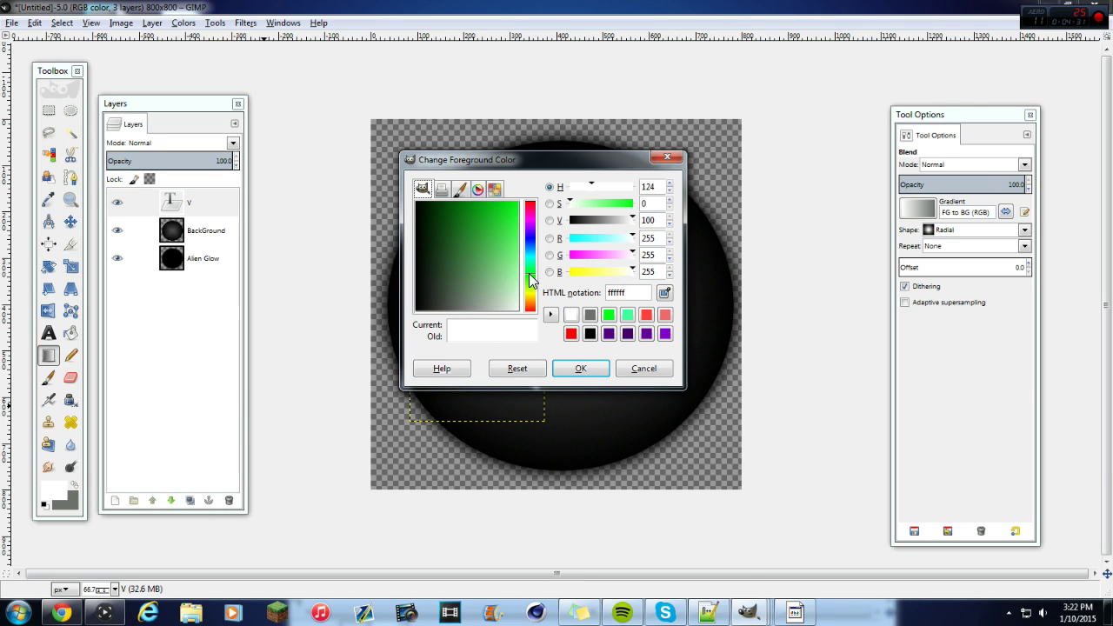
{"action": "left_click", "coordinate": [627, 321]}
{"action": "left_click", "coordinate": [582, 369]}
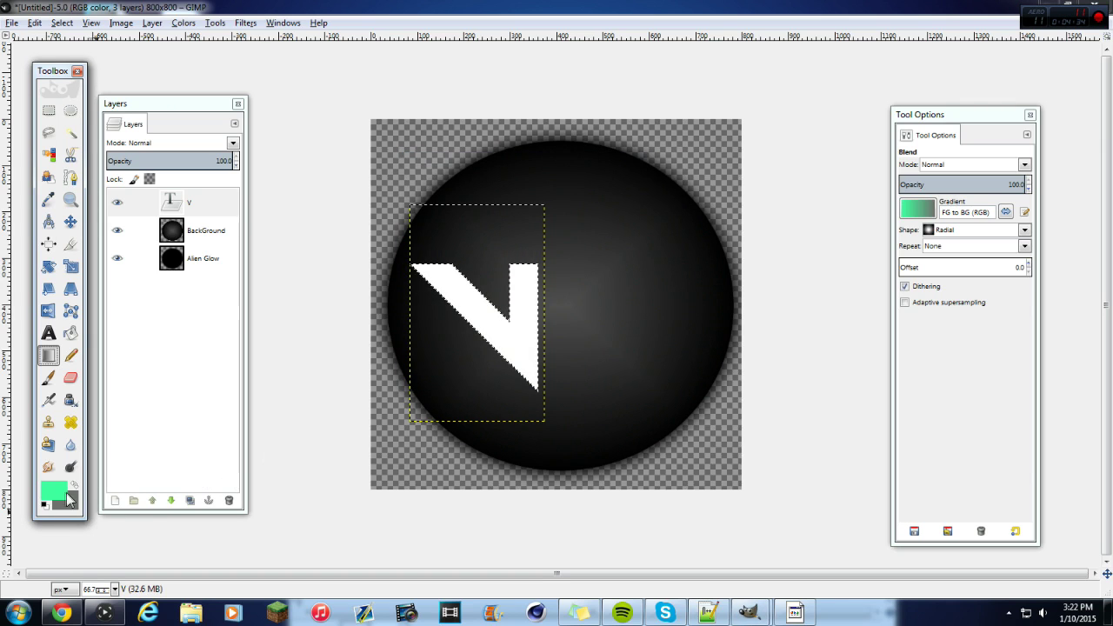
Set the background color to bright green and fill the V with a radial gradient centred near its inner corner.
{"action": "left_click", "coordinate": [73, 509]}
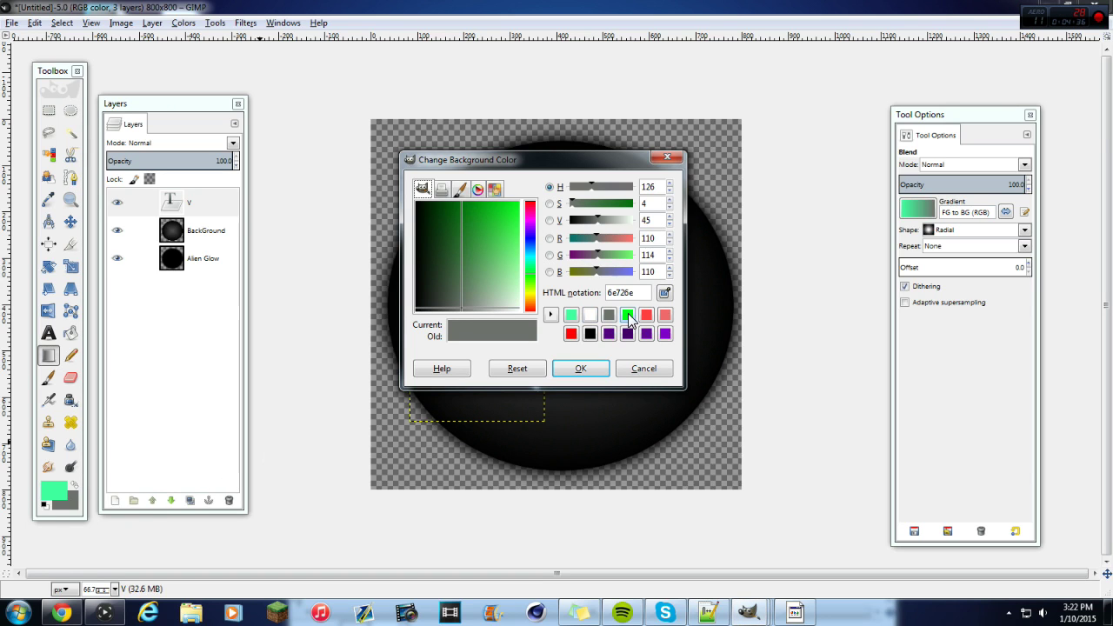
{"action": "left_click", "coordinate": [628, 317]}
{"action": "left_click", "coordinate": [582, 369]}
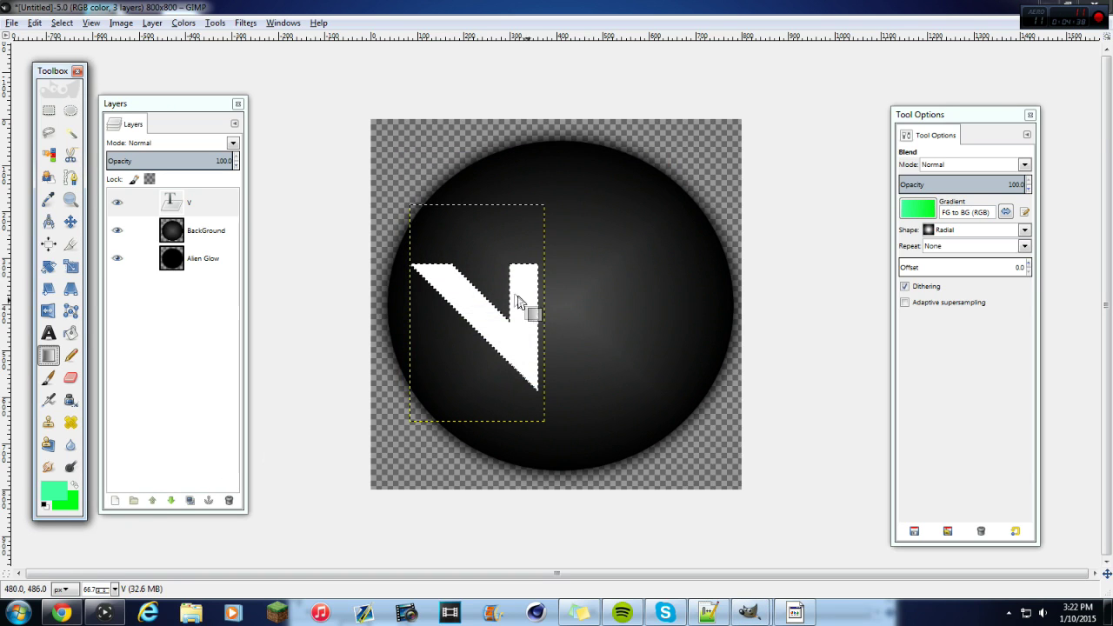
{"action": "left_click_drag", "start_coordinate": [416, 273], "coordinate": [556, 345]}
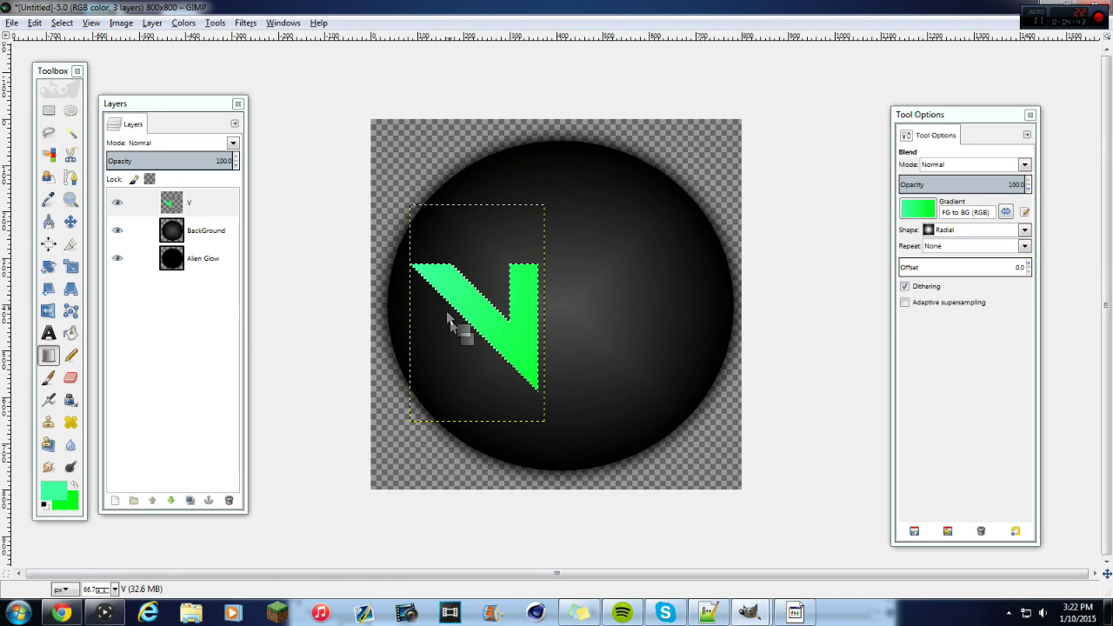
{"action": "left_click_drag", "start_coordinate": [536, 341], "coordinate": [613, 380]}
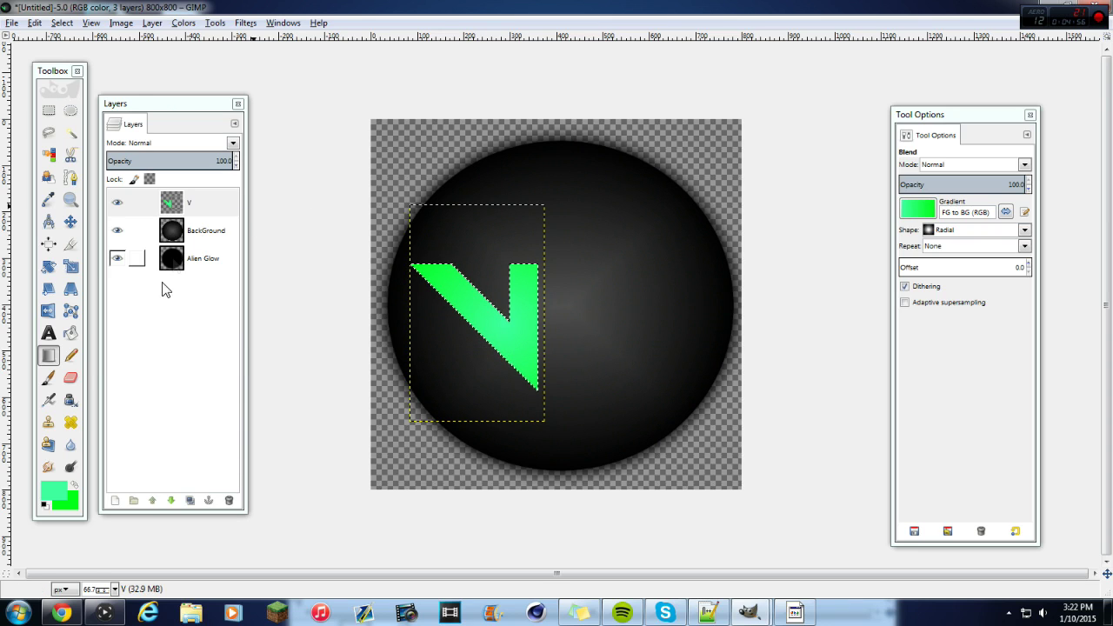
Add the letter g in FoughtKnight at 90 px beside the V and enlarge its text frame to about 368 × 448 px.
{"action": "left_click", "coordinate": [49, 332]}
{"action": "left_click", "coordinate": [595, 326]}
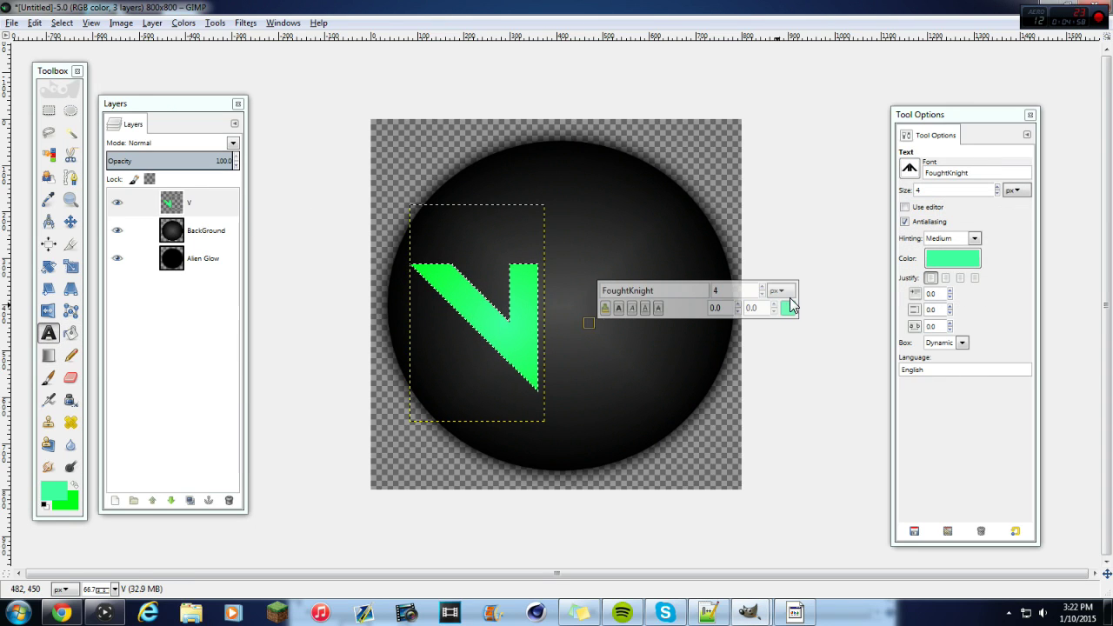
{"action": "type", "text": "g"}
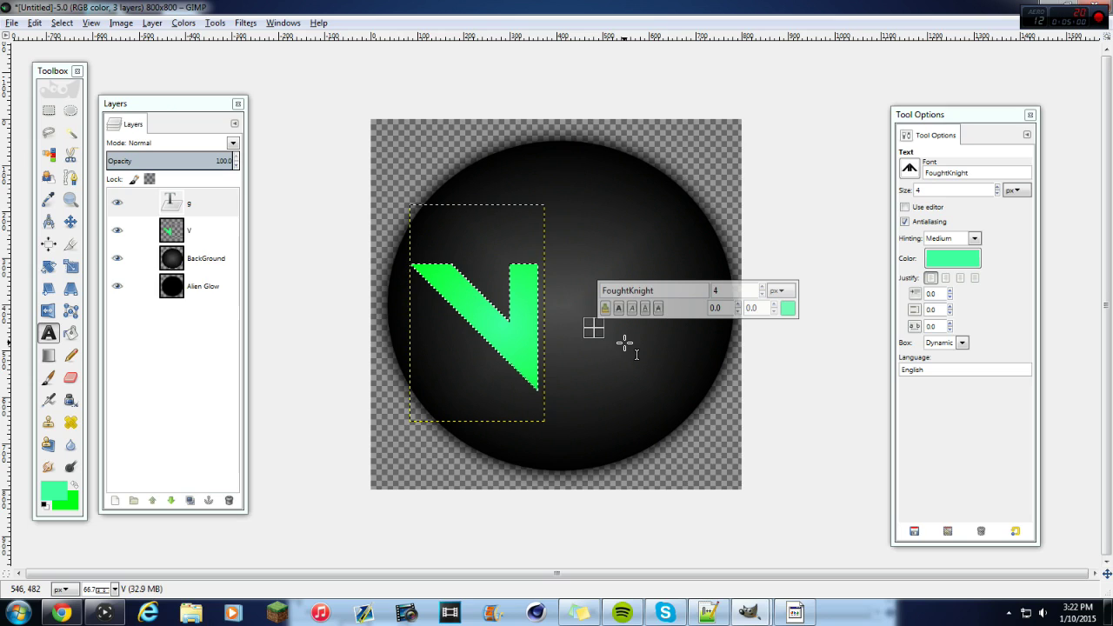
{"action": "left_click_drag", "start_coordinate": [589, 323], "coordinate": [642, 351]}
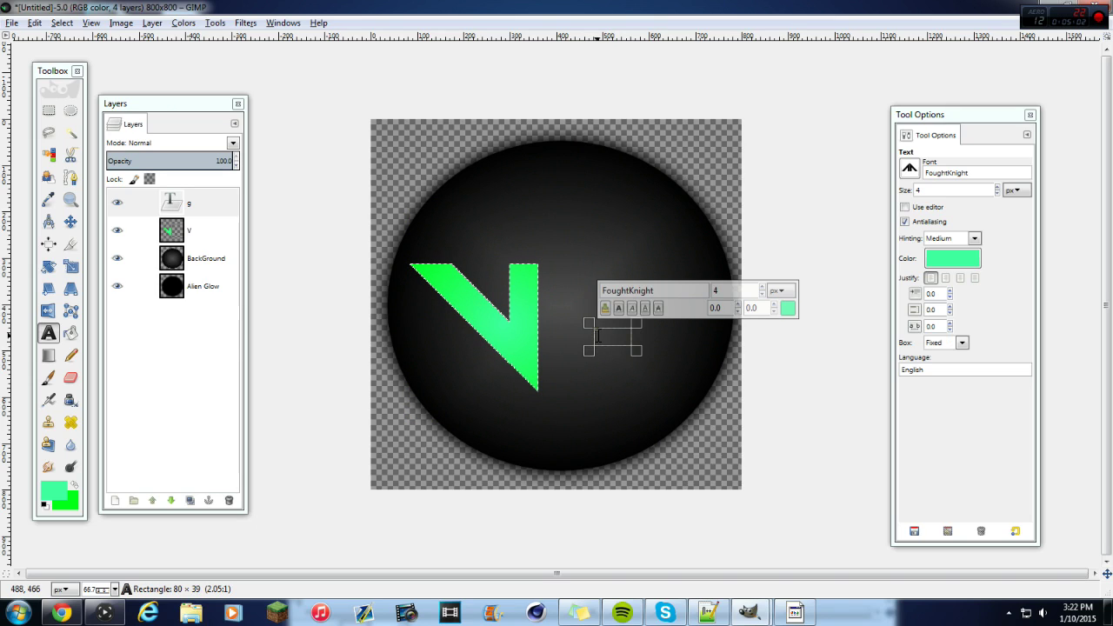
{"action": "left_click", "coordinate": [761, 287]}
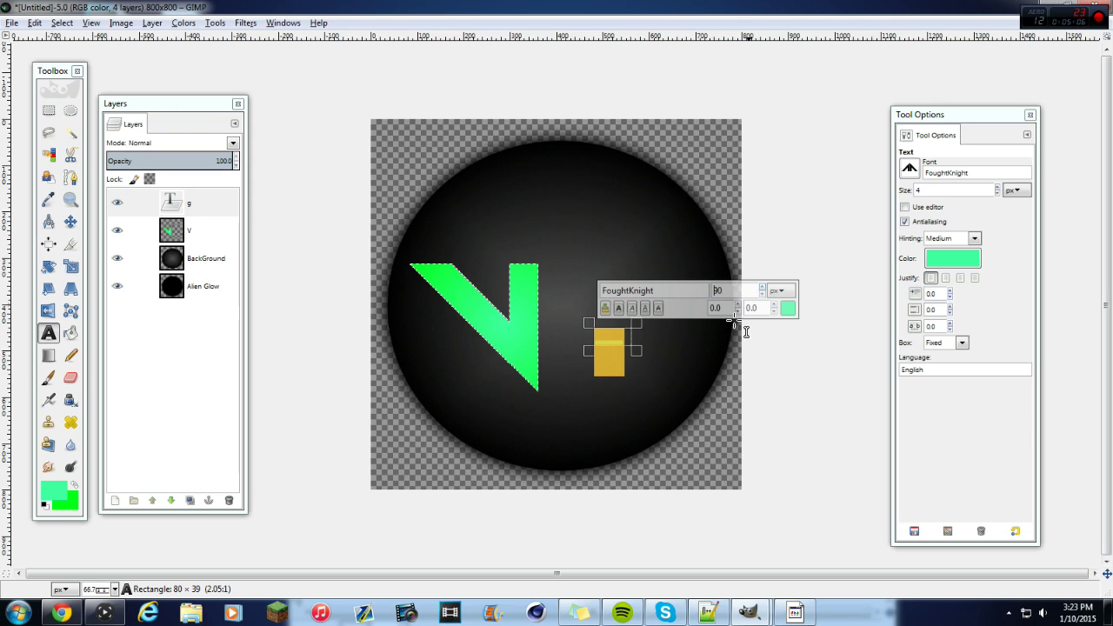
{"action": "left_click_drag", "start_coordinate": [635, 348], "coordinate": [724, 498]}
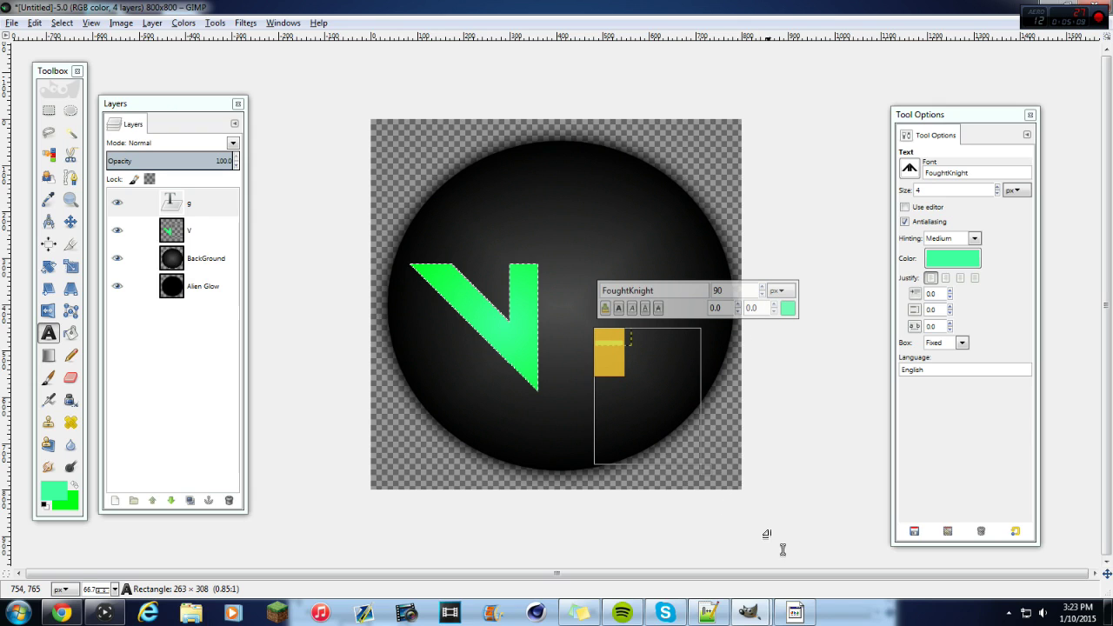
Enlarge the letter g to 518 px.
{"action": "left_click", "coordinate": [762, 286]}
{"action": "scroll", "coordinate": [763, 290], "scroll_direction": "up", "scroll_amount": 10}
{"action": "scroll", "coordinate": [763, 290], "scroll_direction": "up", "scroll_amount": 5}
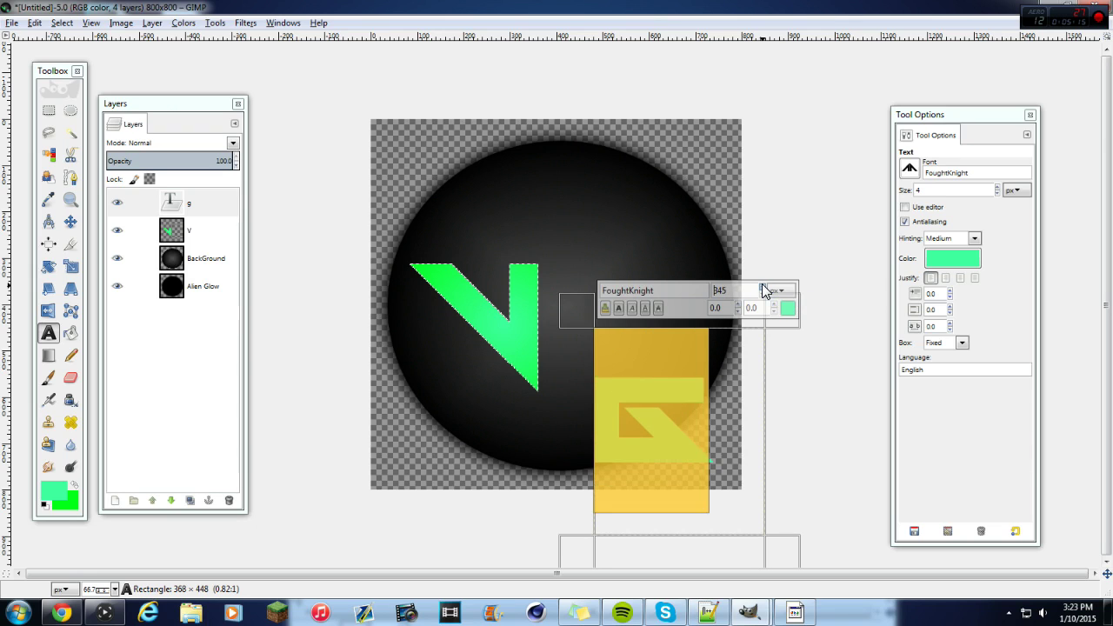
{"action": "scroll", "coordinate": [763, 290], "scroll_direction": "up", "scroll_amount": 2}
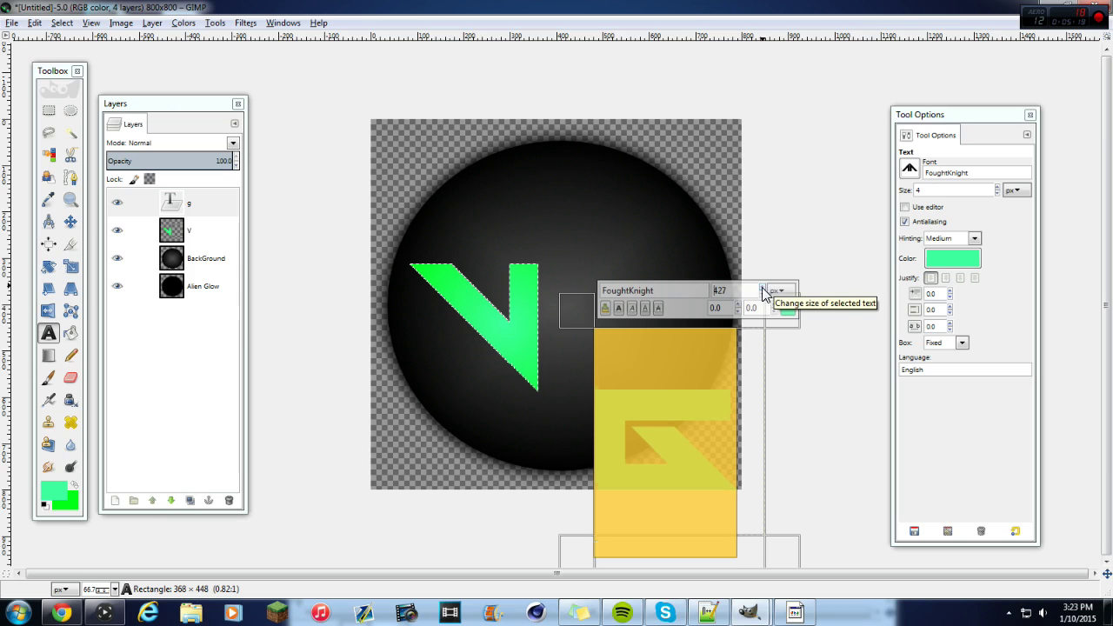
{"action": "scroll", "coordinate": [761, 290], "scroll_direction": "down", "scroll_amount": 1}
{"action": "scroll", "coordinate": [760, 286], "scroll_direction": "up", "scroll_amount": 5}
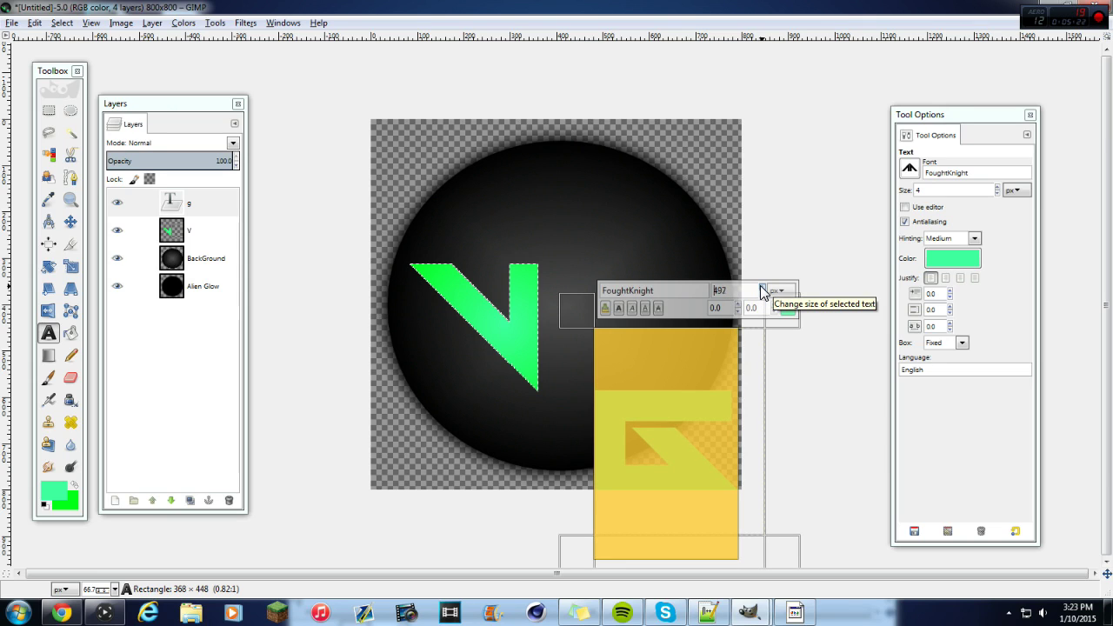
{"action": "scroll", "coordinate": [760, 286], "scroll_direction": "up", "scroll_amount": 2}
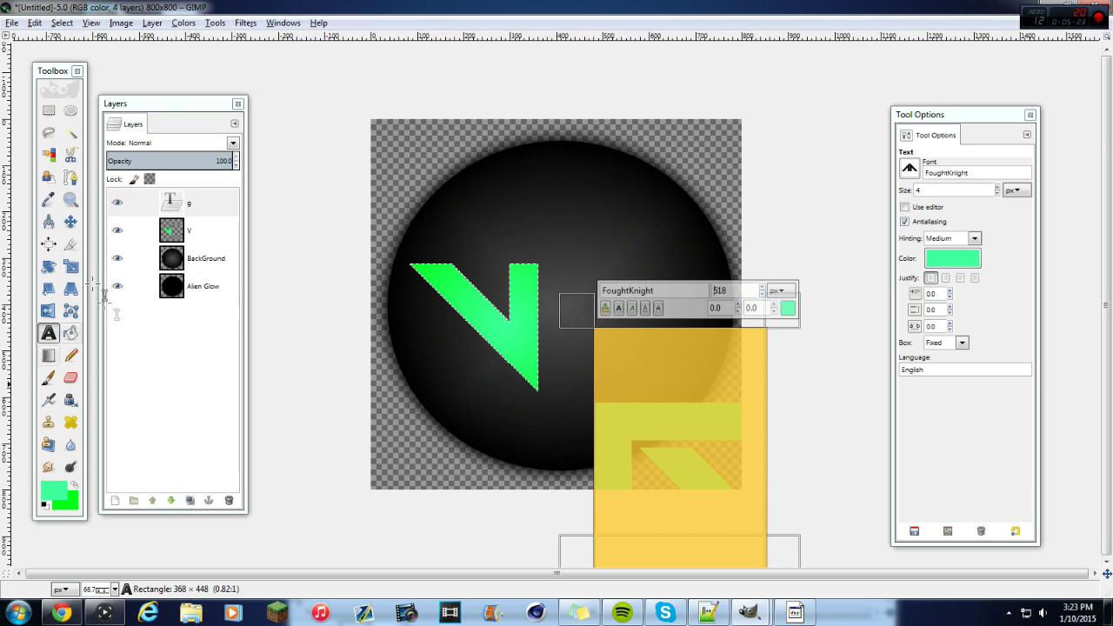
Move the letter g up beside the V and turn its alpha into a selection.
{"action": "left_click", "coordinate": [70, 222]}
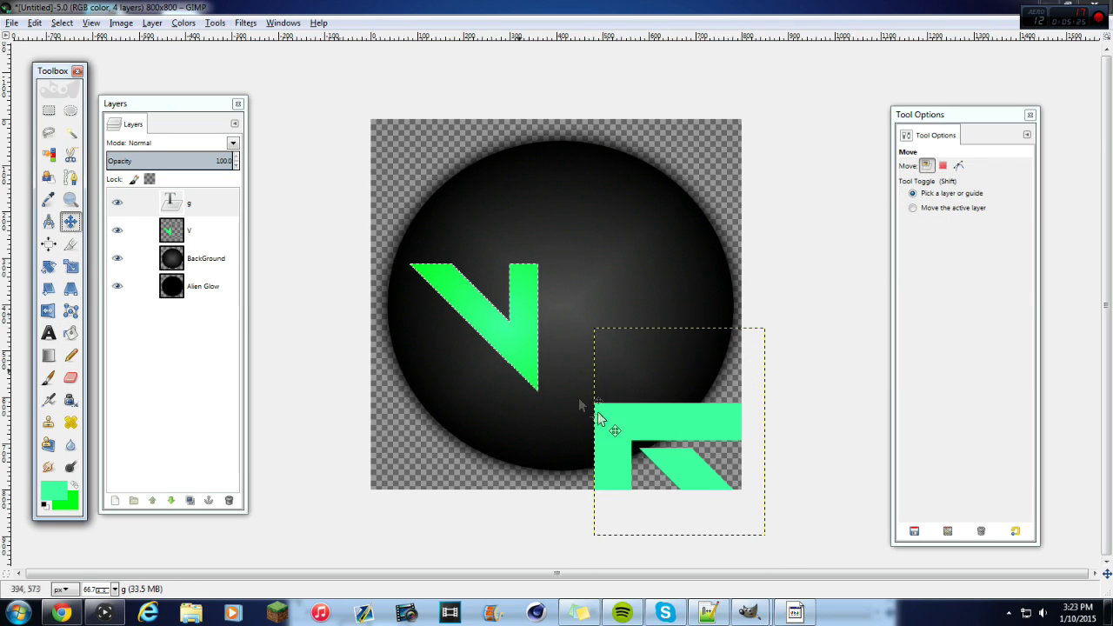
{"action": "left_click_drag", "start_coordinate": [692, 436], "coordinate": [640, 261]}
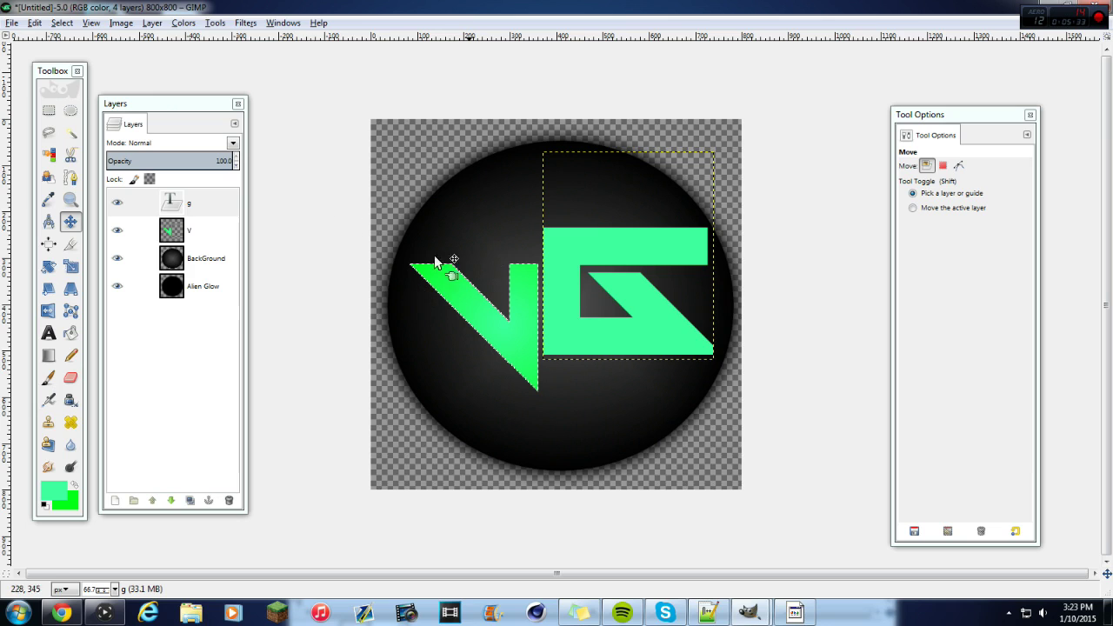
{"action": "left_click", "coordinate": [200, 204]}
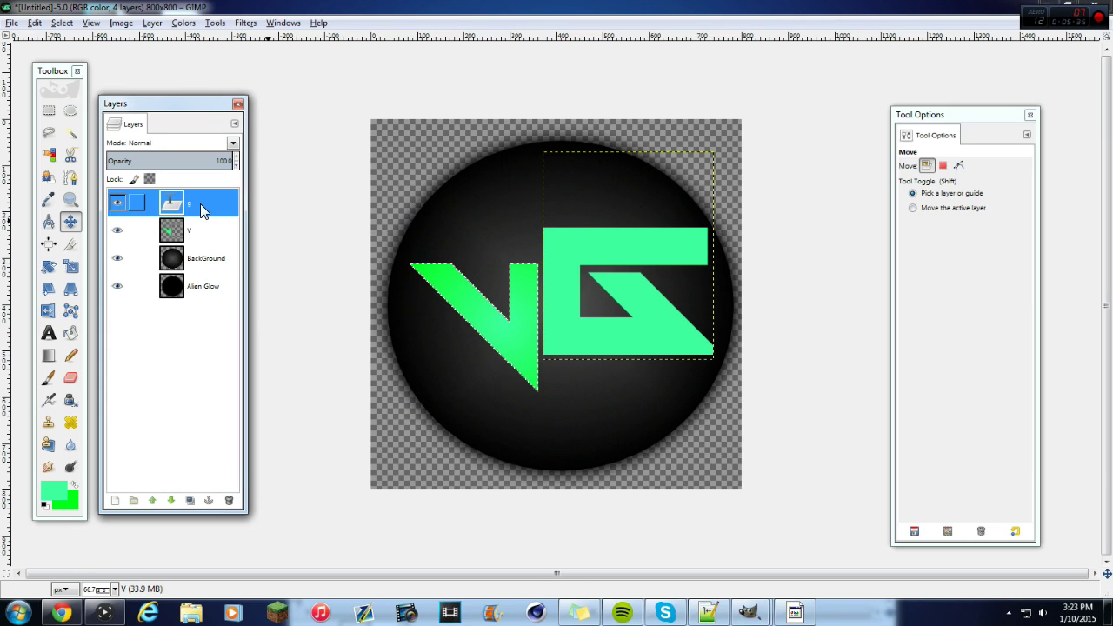
{"action": "right_click", "coordinate": [200, 203]}
{"action": "left_click", "coordinate": [252, 411]}
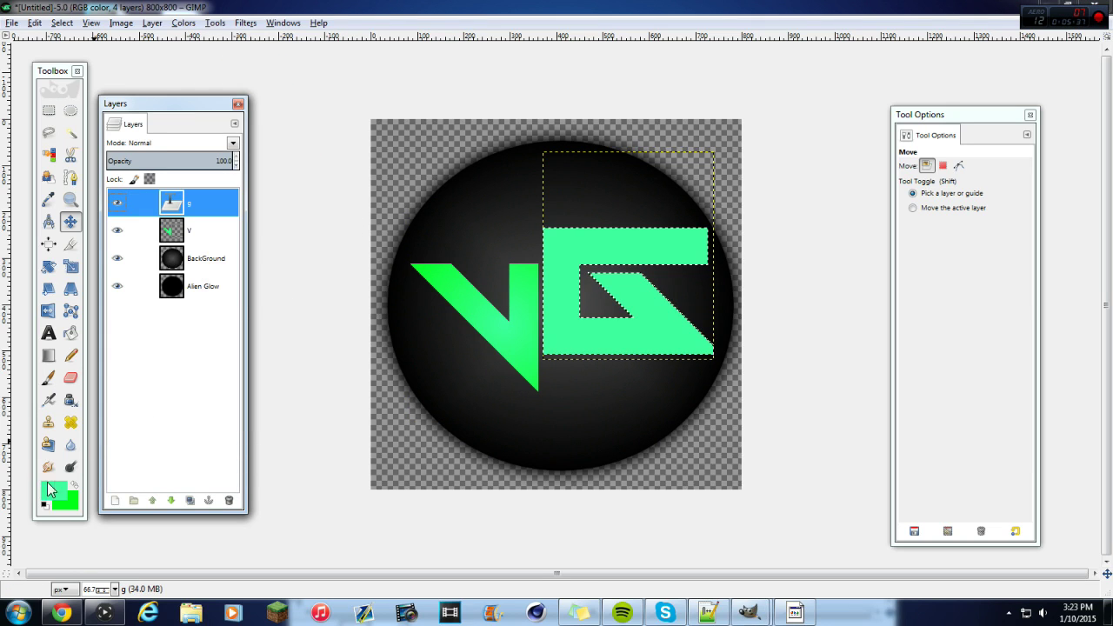
Fill the selected g with a radial mint-to-bright-green gradient using the Blend tool.
{"action": "left_click", "coordinate": [49, 357]}
{"action": "left_click_drag", "start_coordinate": [558, 202], "coordinate": [711, 379]}
{"action": "left_click_drag", "start_coordinate": [657, 333], "coordinate": [726, 420]}
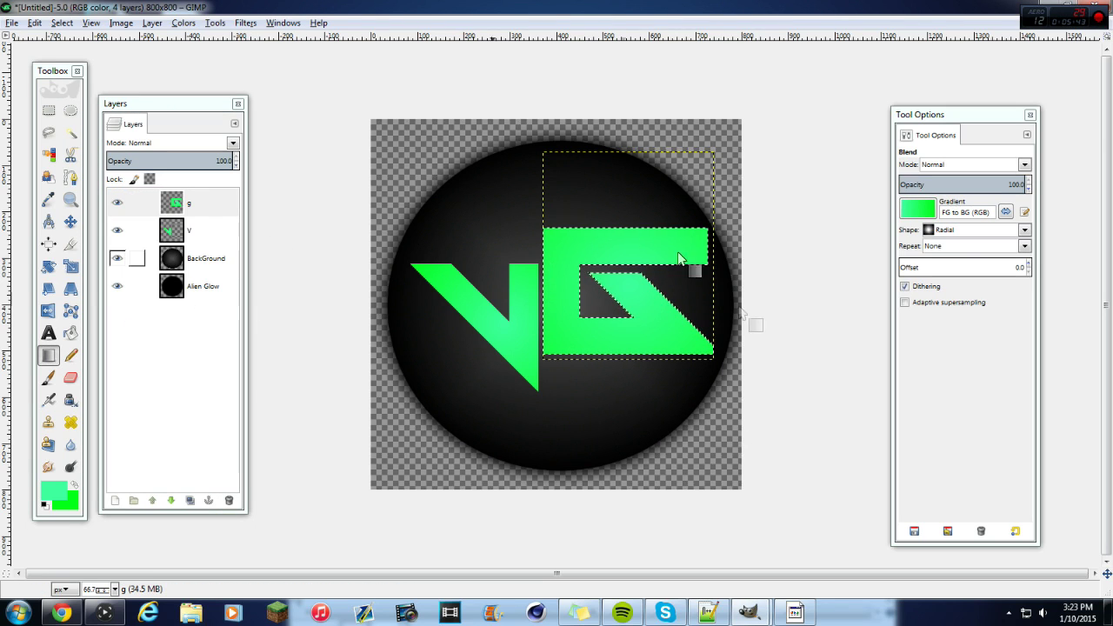
Move the V slightly down and left, and shift the g slightly left to close the gap.
{"action": "left_click", "coordinate": [71, 221]}
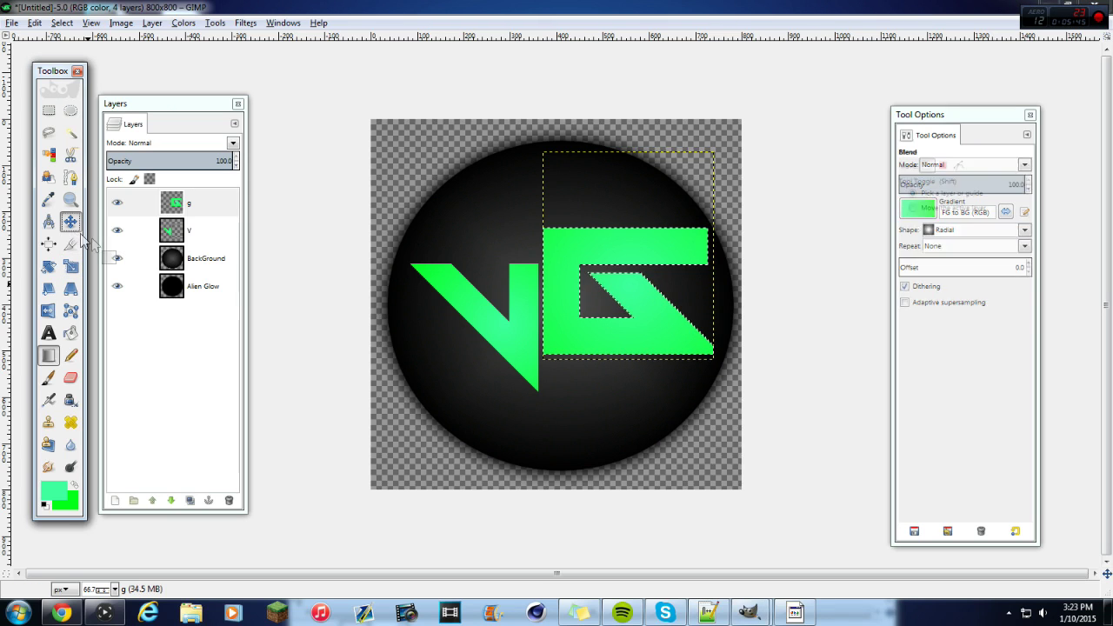
{"action": "left_click_drag", "start_coordinate": [491, 312], "coordinate": [477, 332]}
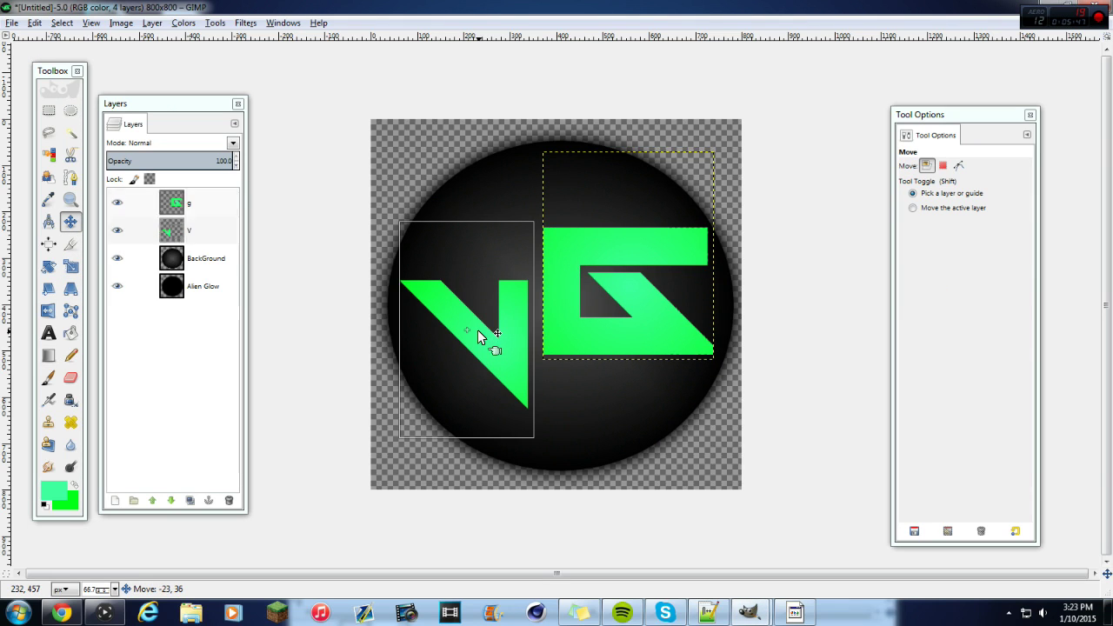
{"action": "left_click_drag", "start_coordinate": [593, 319], "coordinate": [587, 318]}
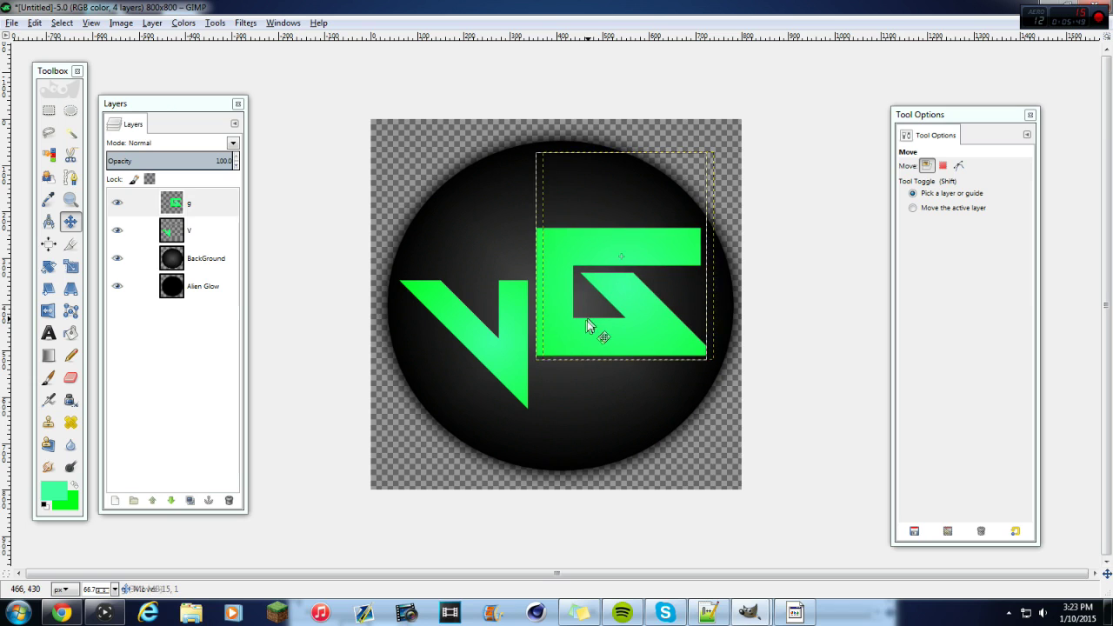
Try to rotate the g by -9.50 degrees while its selection is still active, and undo it.
{"action": "left_click", "coordinate": [48, 267]}
{"action": "left_click", "coordinate": [515, 345]}
{"action": "left_click_drag", "start_coordinate": [545, 343], "coordinate": [577, 343]}
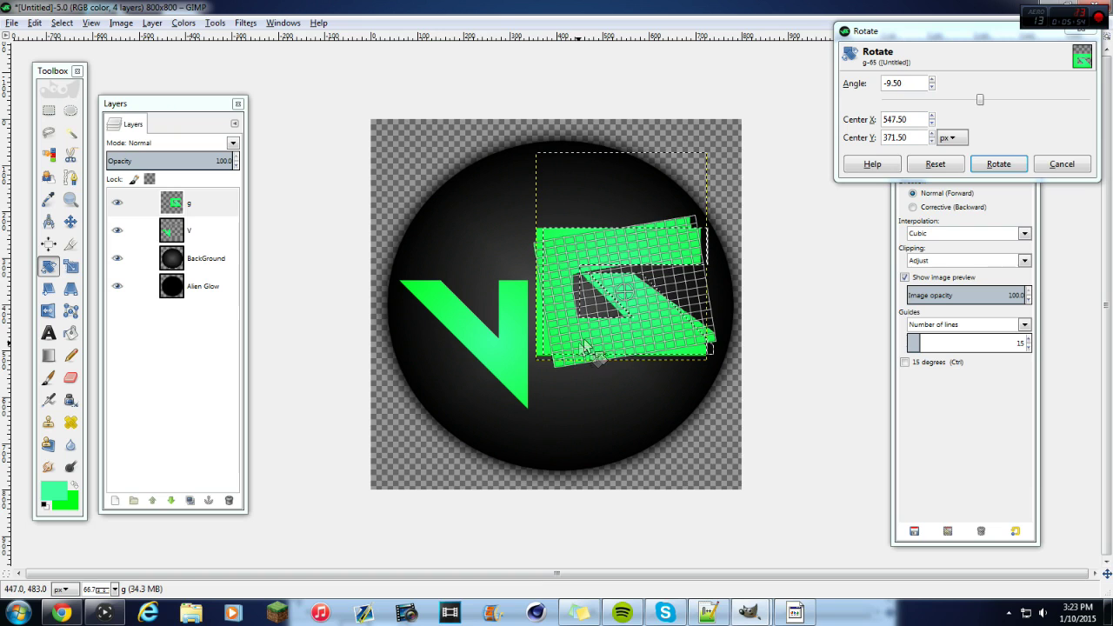
{"action": "left_click", "coordinate": [998, 166]}
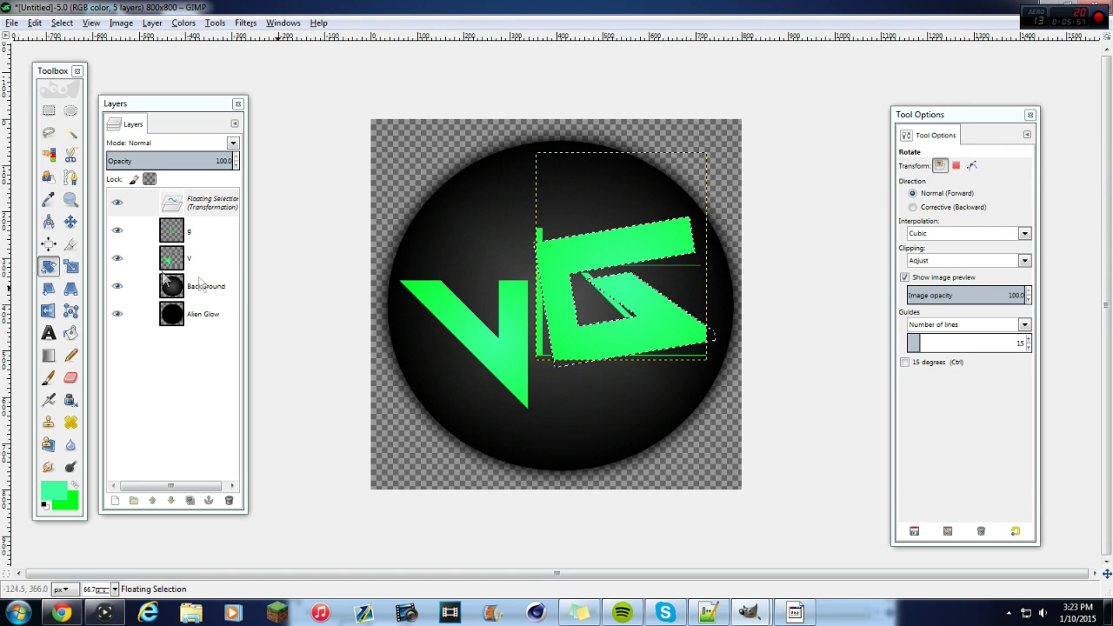
{"action": "left_click", "coordinate": [200, 242]}
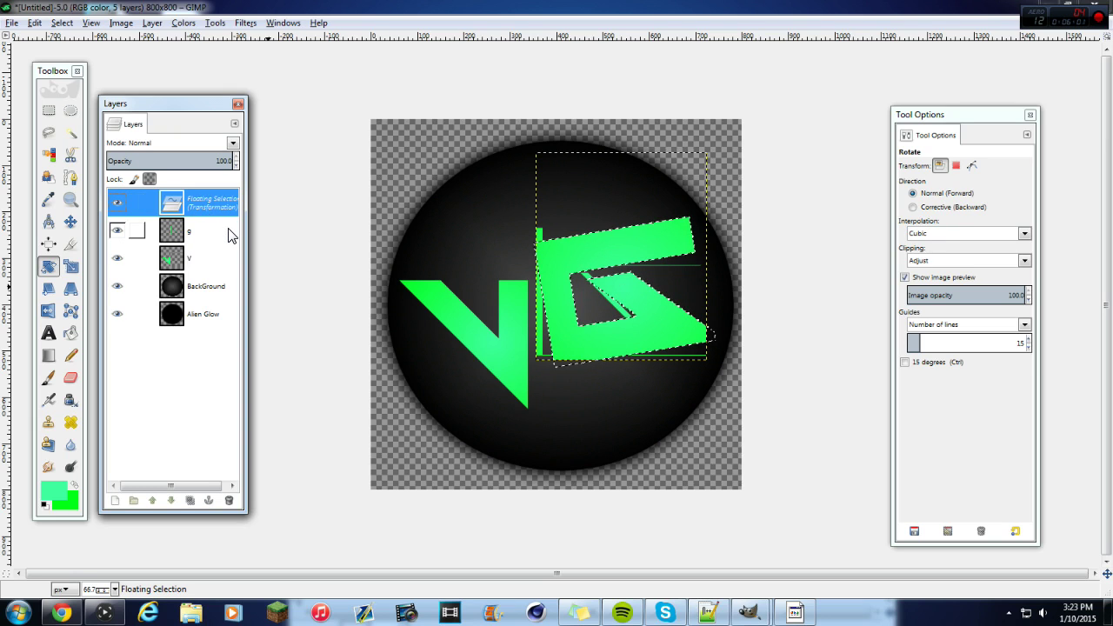
{"action": "key", "text": "ctrl+z"}
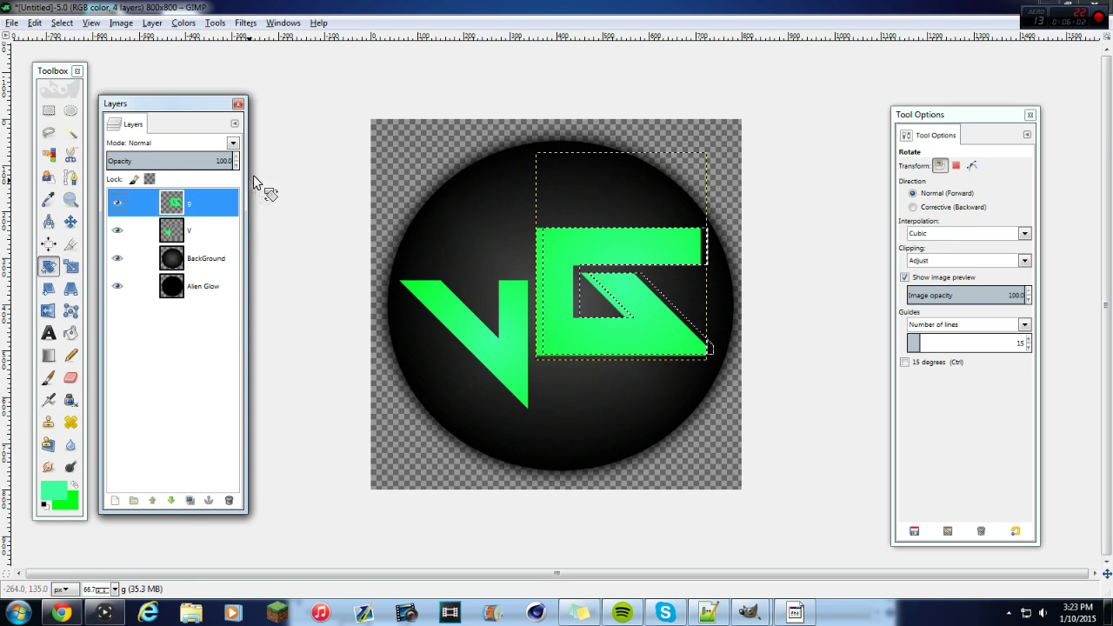
Clear the selection and rotate the whole g layer to a slight counter-clockwise tilt.
{"action": "right_click", "coordinate": [211, 209]}
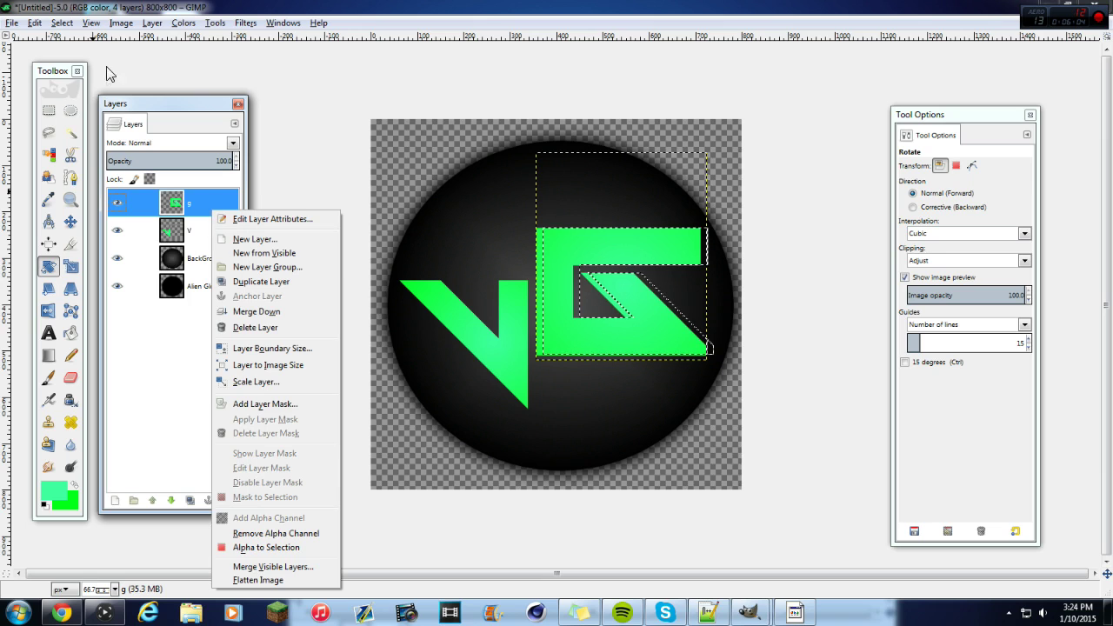
{"action": "left_click", "coordinate": [68, 24]}
{"action": "left_click", "coordinate": [87, 56]}
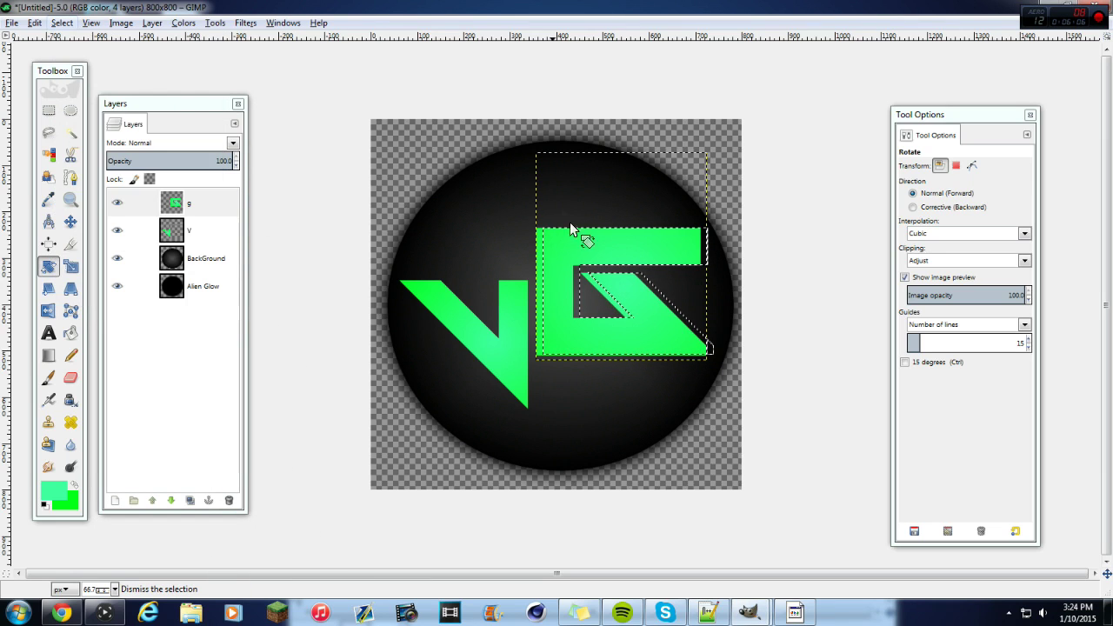
{"action": "left_click_drag", "start_coordinate": [631, 302], "coordinate": [660, 301]}
{"action": "left_click", "coordinate": [987, 165]}
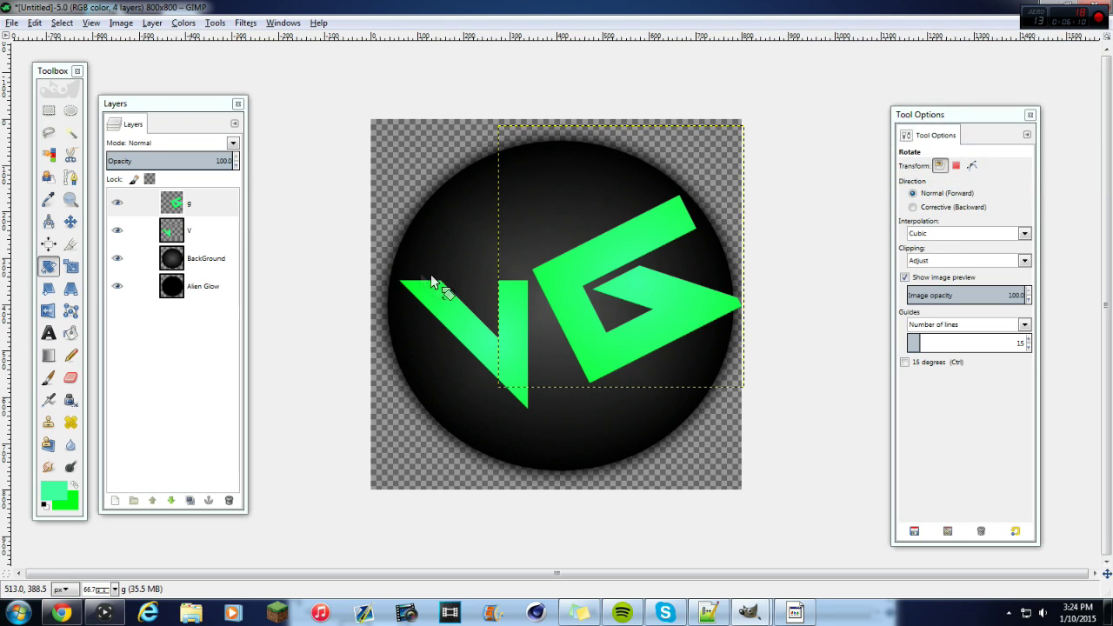
{"action": "left_click_drag", "start_coordinate": [636, 298], "coordinate": [702, 291]}
{"action": "left_click", "coordinate": [1009, 164]}
{"action": "key", "text": "Tab"}
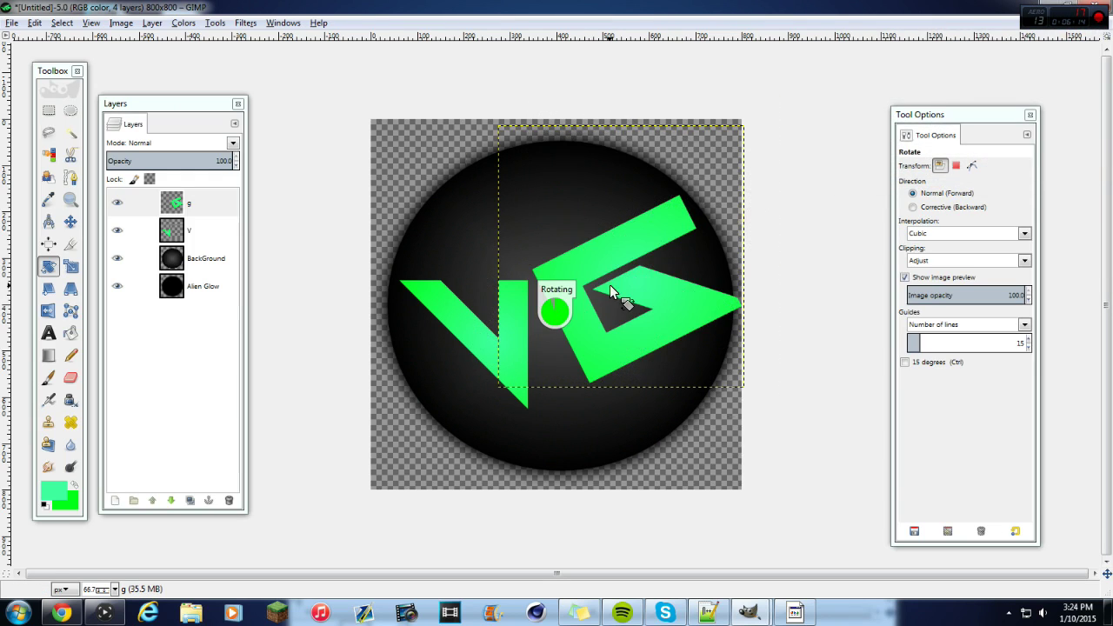
Rotate the V layer clockwise by 13.07 degrees.
{"action": "left_click", "coordinate": [215, 239]}
{"action": "key", "text": "Tab"}
{"action": "left_click_drag", "start_coordinate": [486, 326], "coordinate": [502, 329]}
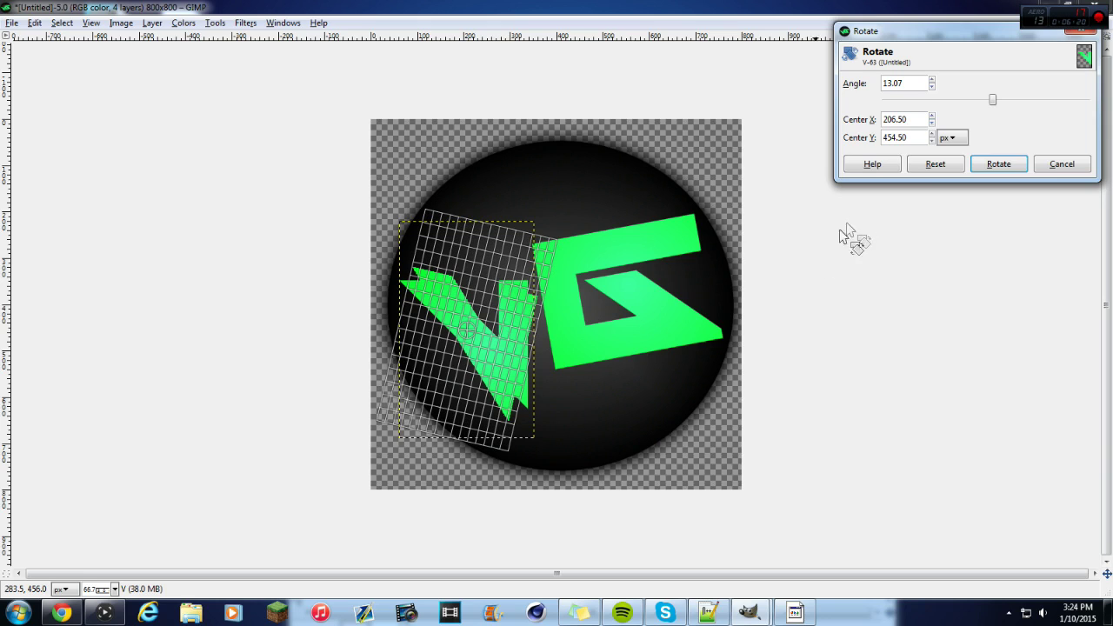
{"action": "left_click", "coordinate": [998, 164]}
{"action": "key", "text": "Tab"}
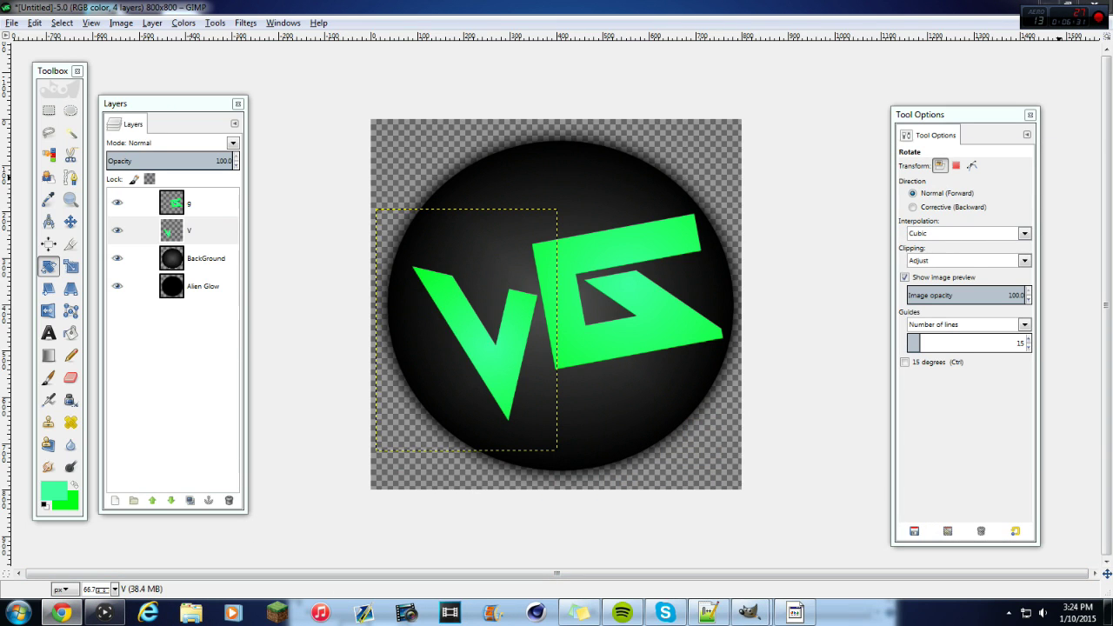
Switch to Chrome and browse the Google image results for gaming logo and gaming controller logo.
{"action": "left_click_drag", "start_coordinate": [1112, 25], "coordinate": [561, 25]}
{"action": "scroll", "coordinate": [330, 209], "scroll_direction": "up", "scroll_amount": 6}
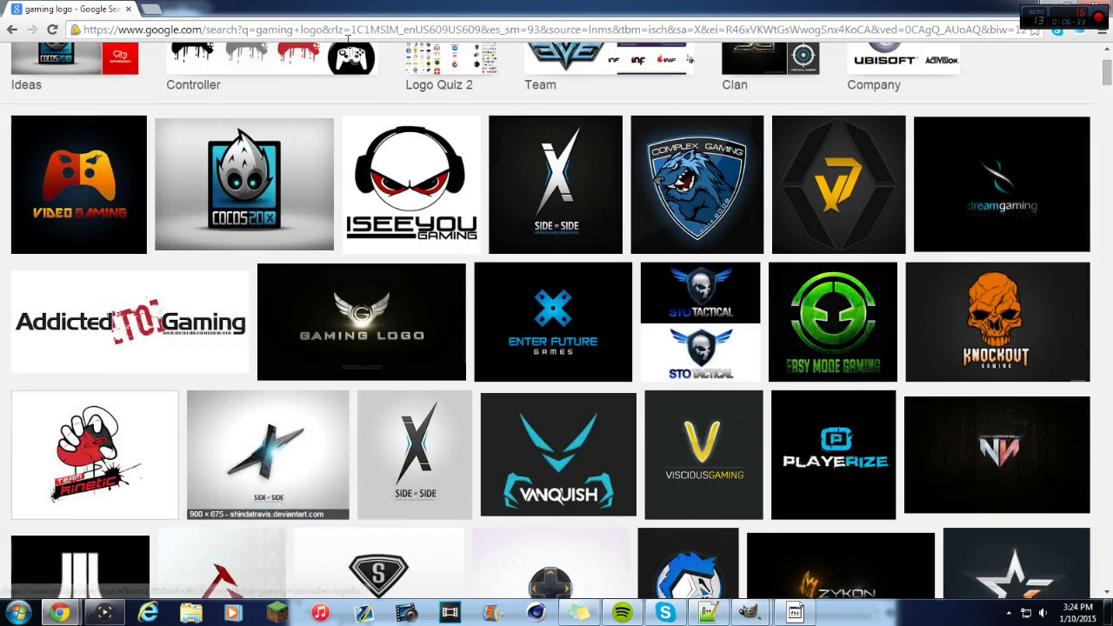
{"action": "scroll", "coordinate": [231, 150], "scroll_direction": "up", "scroll_amount": 2}
{"action": "scroll", "coordinate": [230, 149], "scroll_direction": "down", "scroll_amount": 1}
{"action": "left_click", "coordinate": [231, 150]}
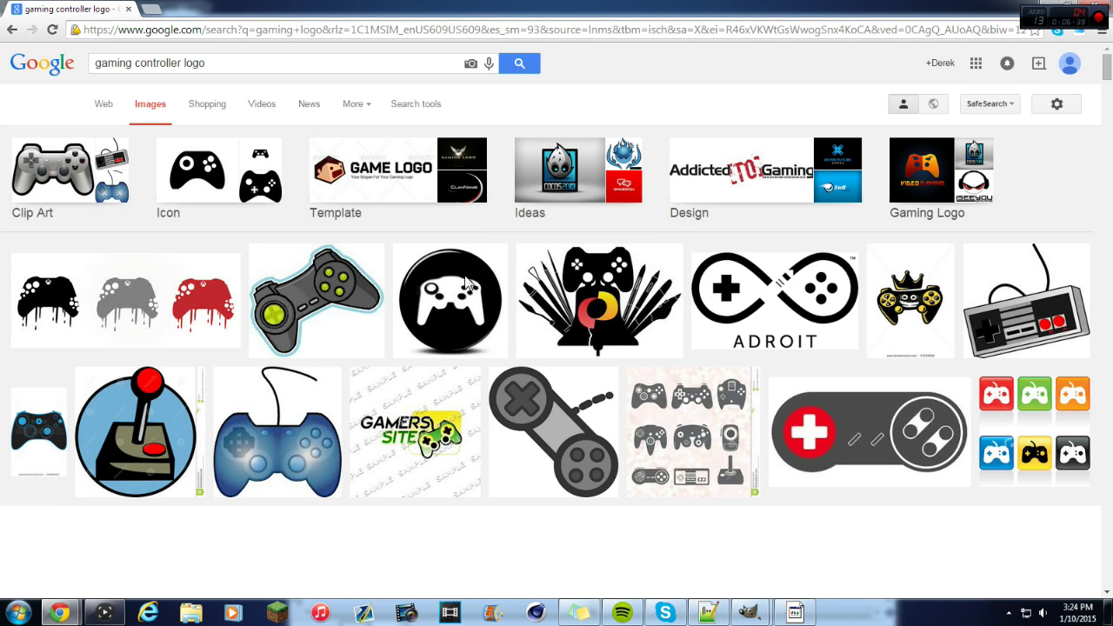
{"action": "scroll", "coordinate": [469, 300], "scroll_direction": "down", "scroll_amount": 1}
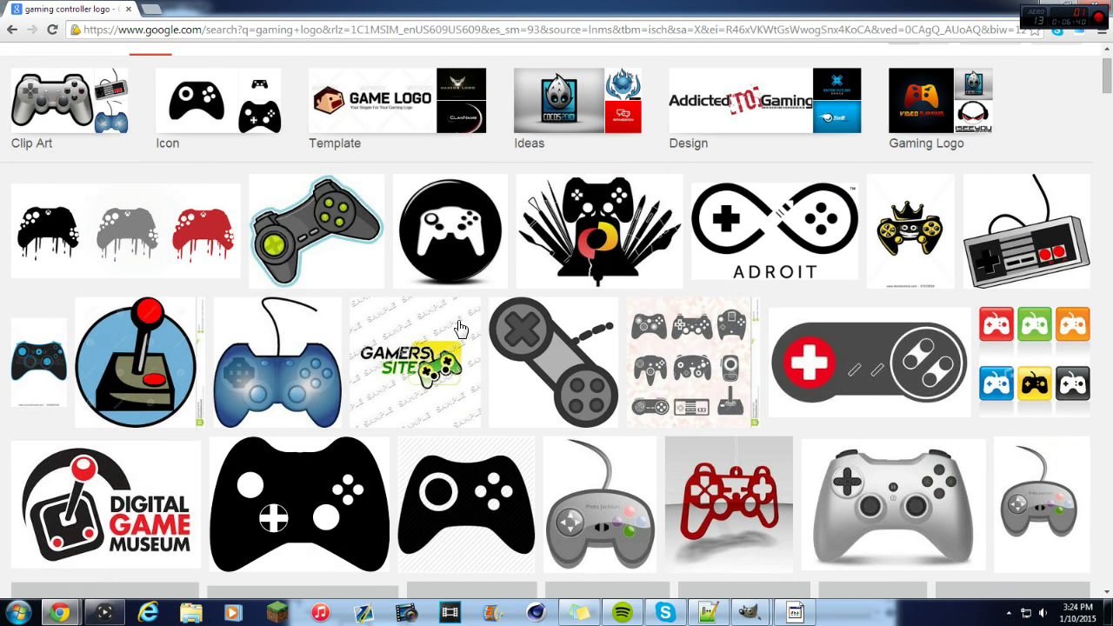
{"action": "scroll", "coordinate": [465, 316], "scroll_direction": "down", "scroll_amount": 6}
{"action": "scroll", "coordinate": [441, 125], "scroll_direction": "up", "scroll_amount": 7}
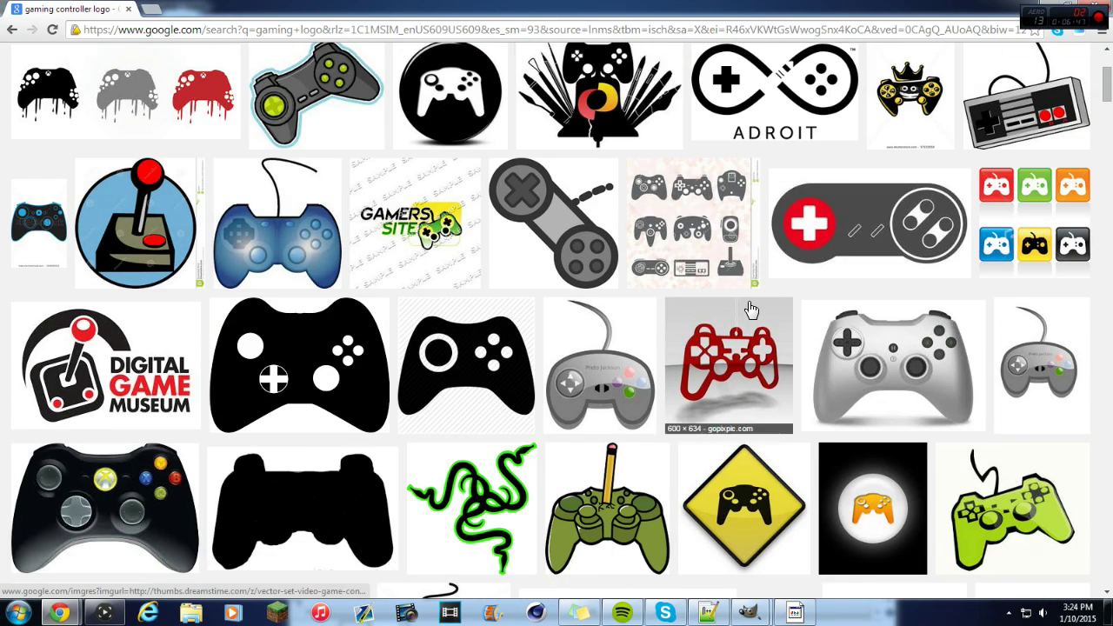
Browse the image results for gaming logo template and return to the GIMP image.
{"action": "scroll", "coordinate": [748, 310], "scroll_direction": "up", "scroll_amount": 3}
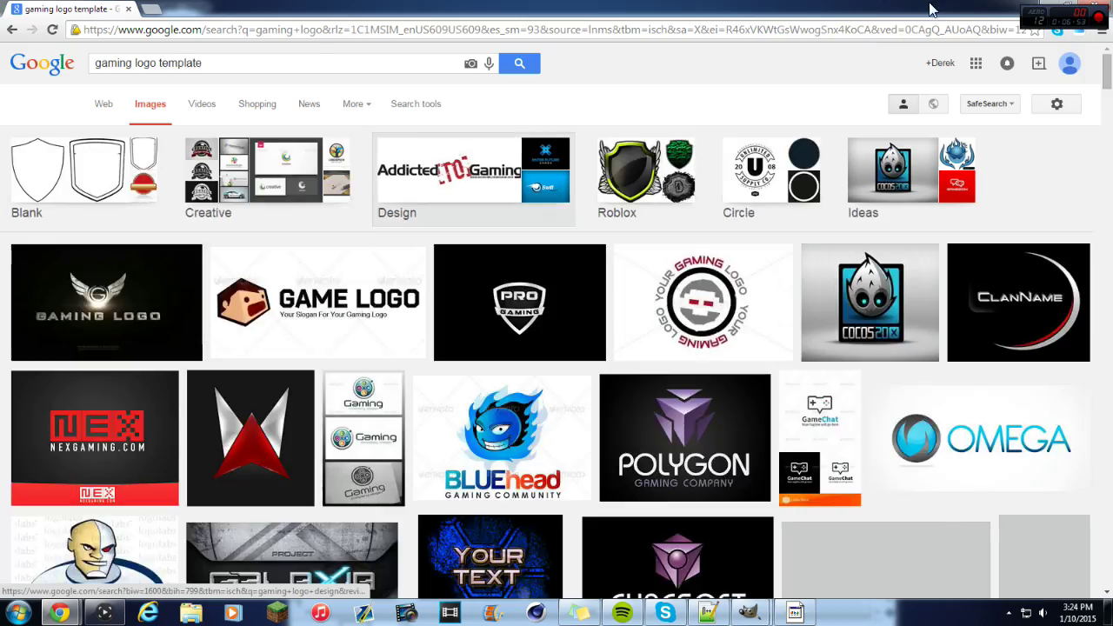
{"action": "scroll", "coordinate": [780, 260], "scroll_direction": "down", "scroll_amount": 4}
{"action": "left_click_drag", "start_coordinate": [827, 11], "coordinate": [761, 54]}
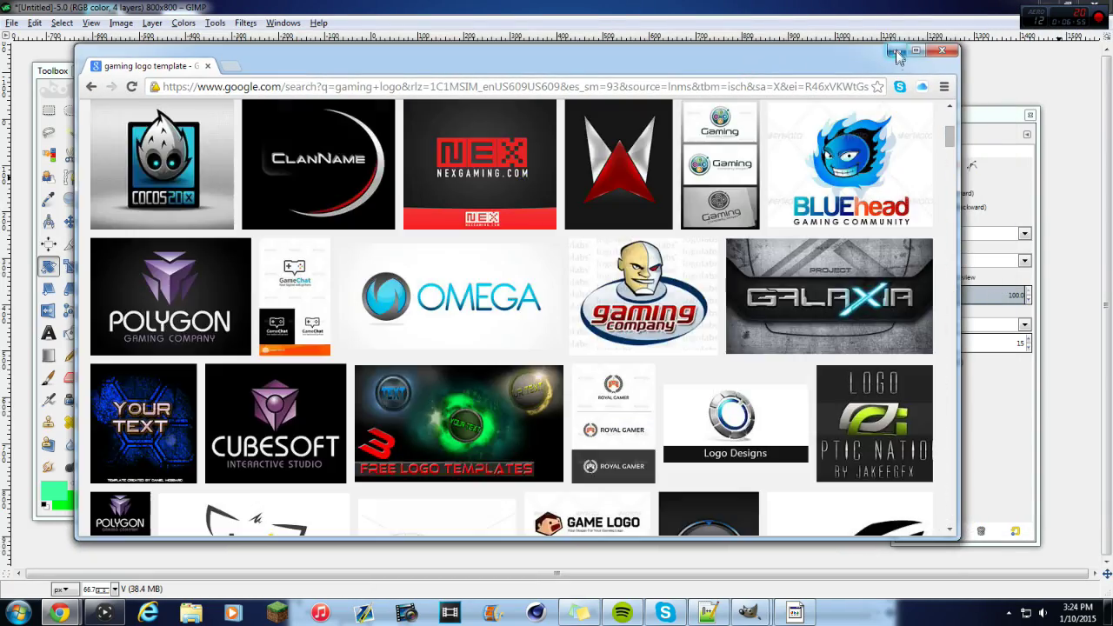
{"action": "left_click", "coordinate": [904, 48]}
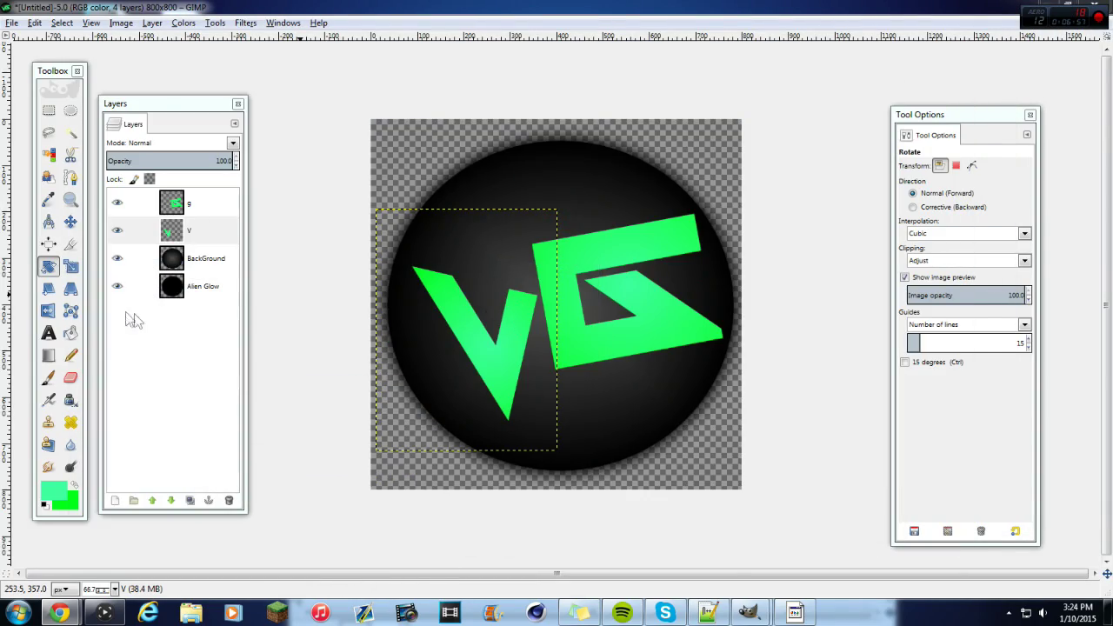
Compare the design with the earlier seven-layer version of the logo in the other GIMP window.
{"action": "left_click", "coordinate": [1016, 7]}
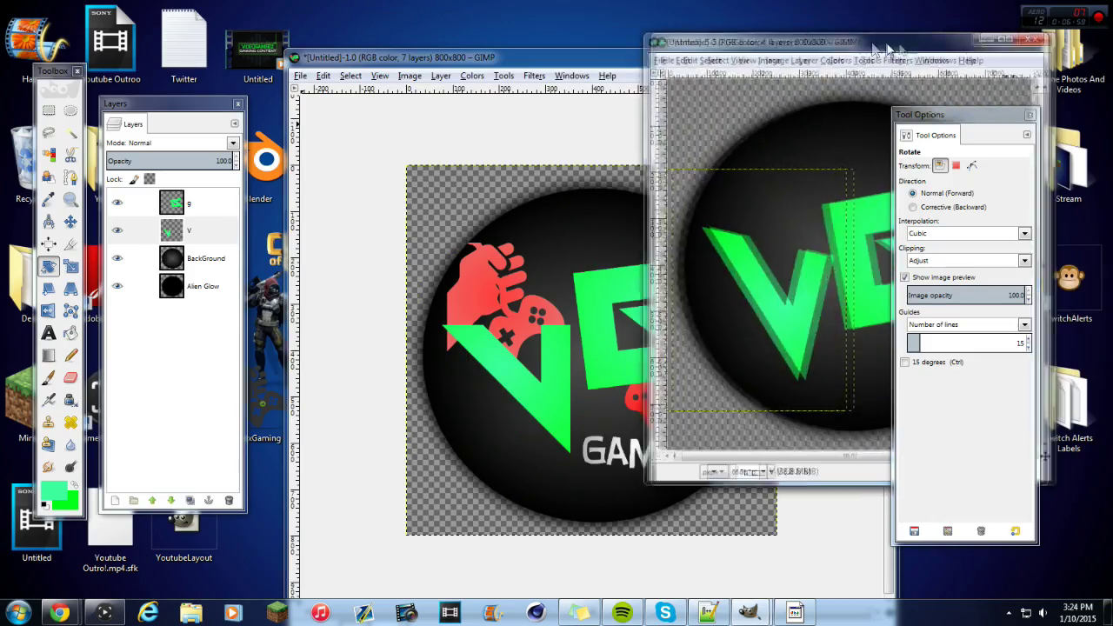
{"action": "left_click", "coordinate": [763, 42]}
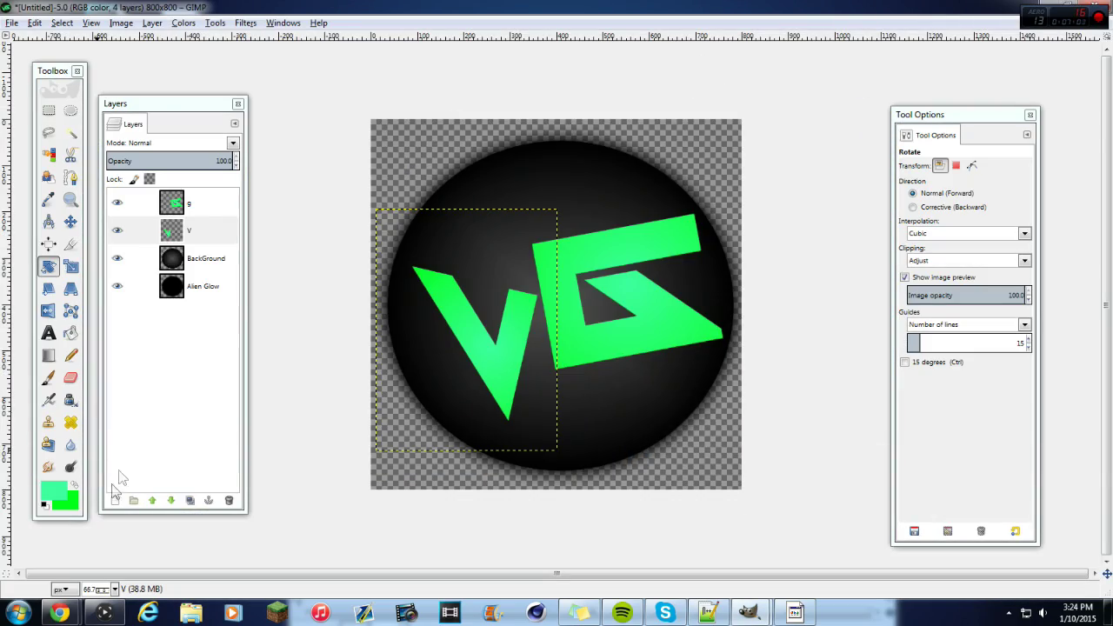
Add the Iconfinder game-pad image from the desktop to the logo as a new layer.
{"action": "left_click", "coordinate": [1108, 613]}
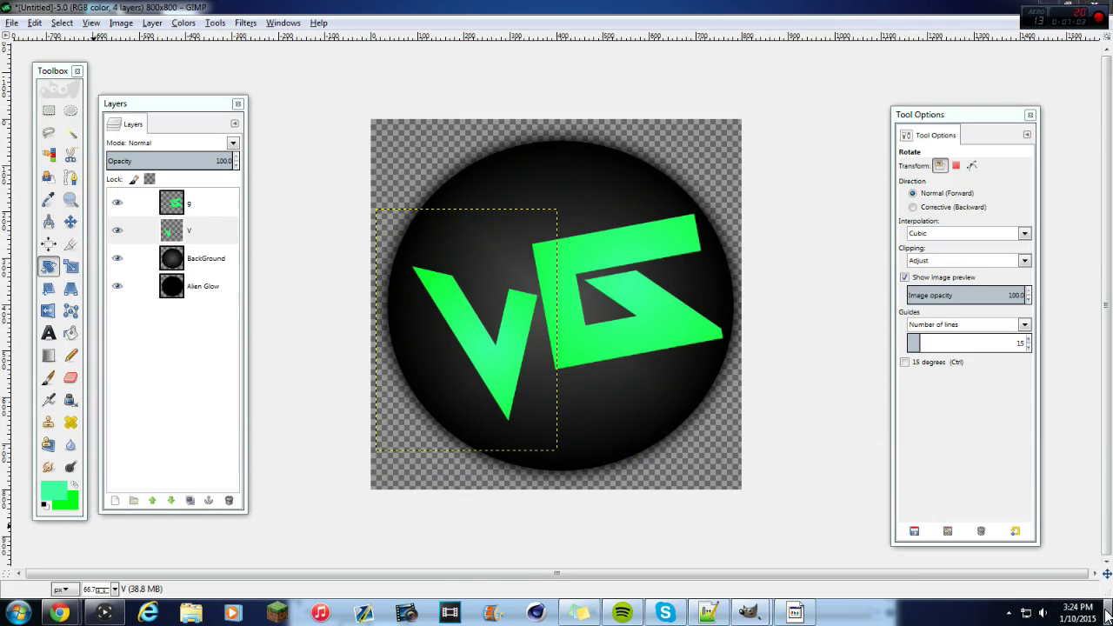
{"action": "left_click_drag", "start_coordinate": [356, 415], "coordinate": [174, 391]}
{"action": "left_click_drag", "start_coordinate": [404, 419], "coordinate": [183, 420]}
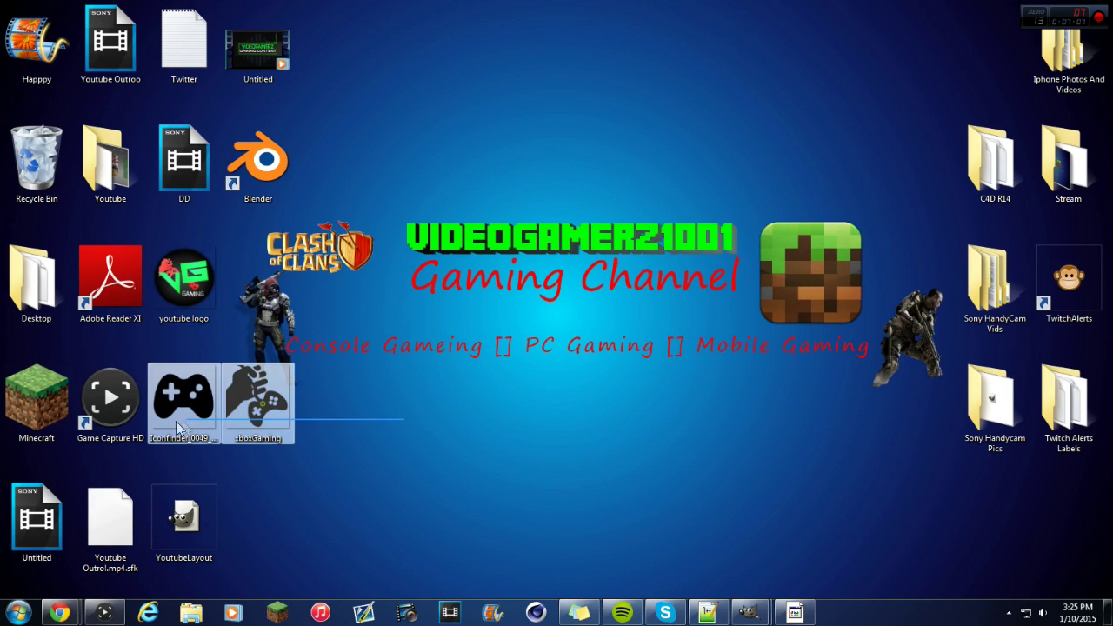
{"action": "left_click_drag", "start_coordinate": [395, 405], "coordinate": [101, 406]}
{"action": "left_click", "coordinate": [385, 402]}
{"action": "left_click_drag", "start_coordinate": [167, 404], "coordinate": [541, 416]}
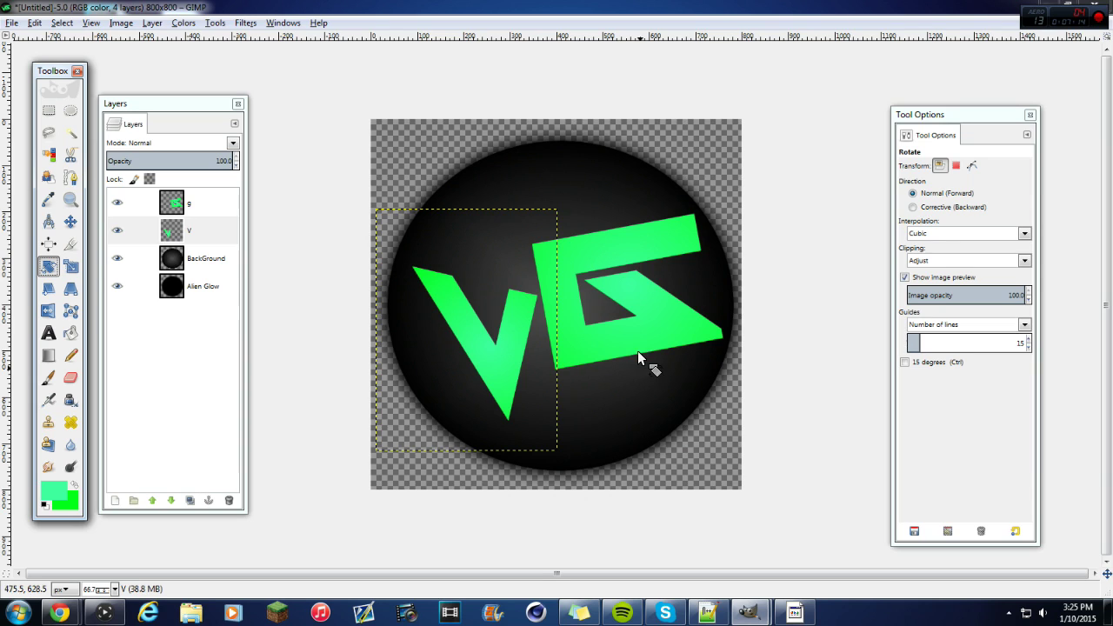
{"action": "left_click_drag", "start_coordinate": [645, 351], "coordinate": [634, 354]}
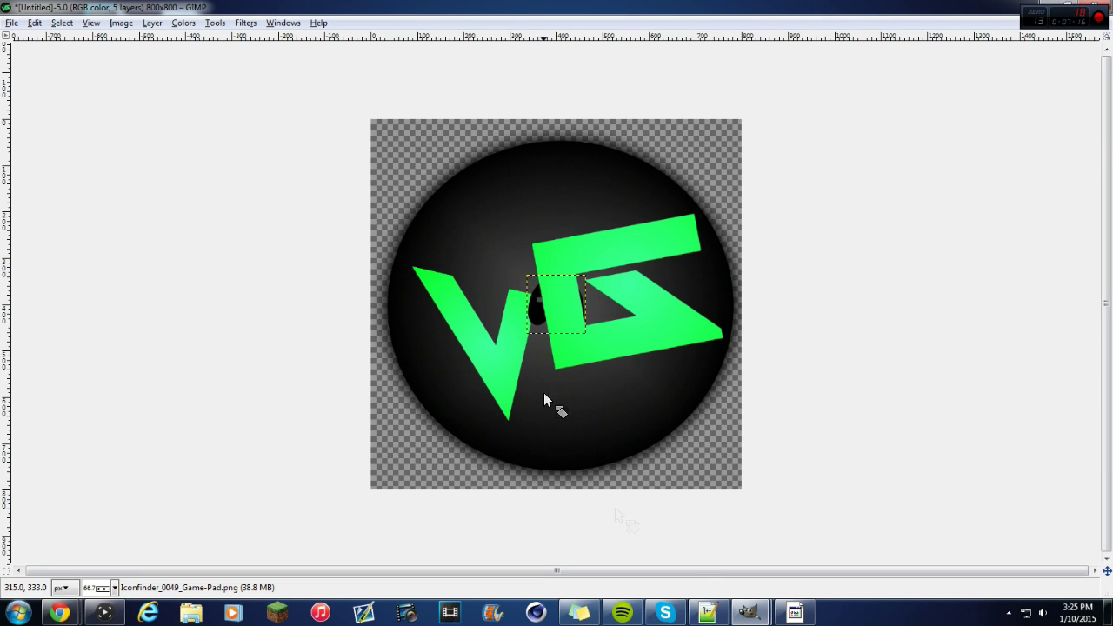
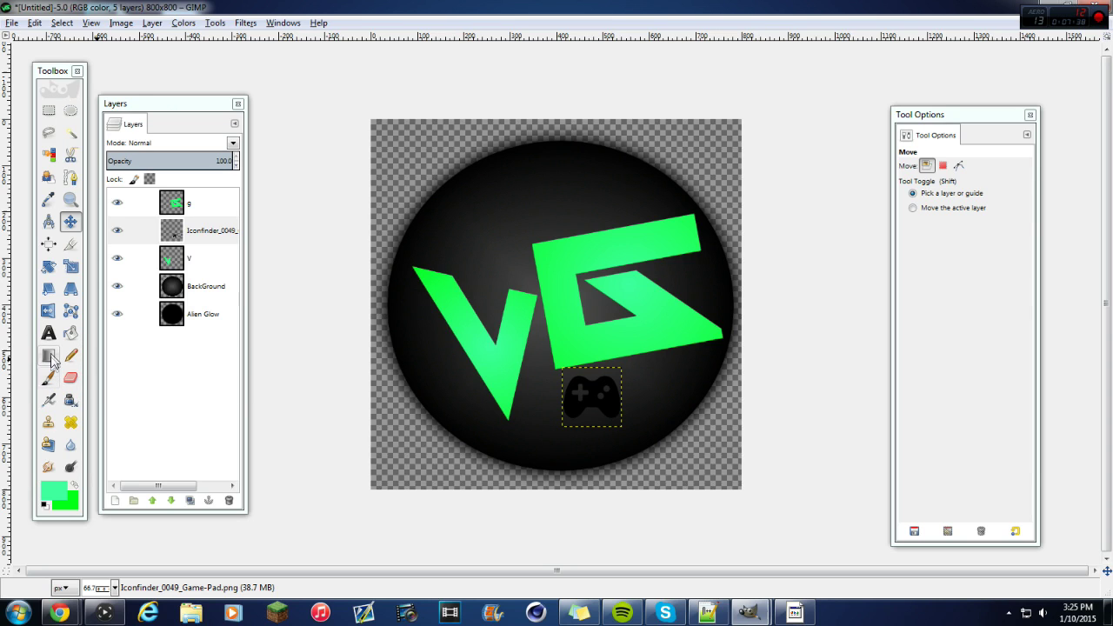
Select the game pad's shape from its layer's alpha and set the foreground colour to light red ef6969.
{"action": "left_click", "coordinate": [49, 357]}
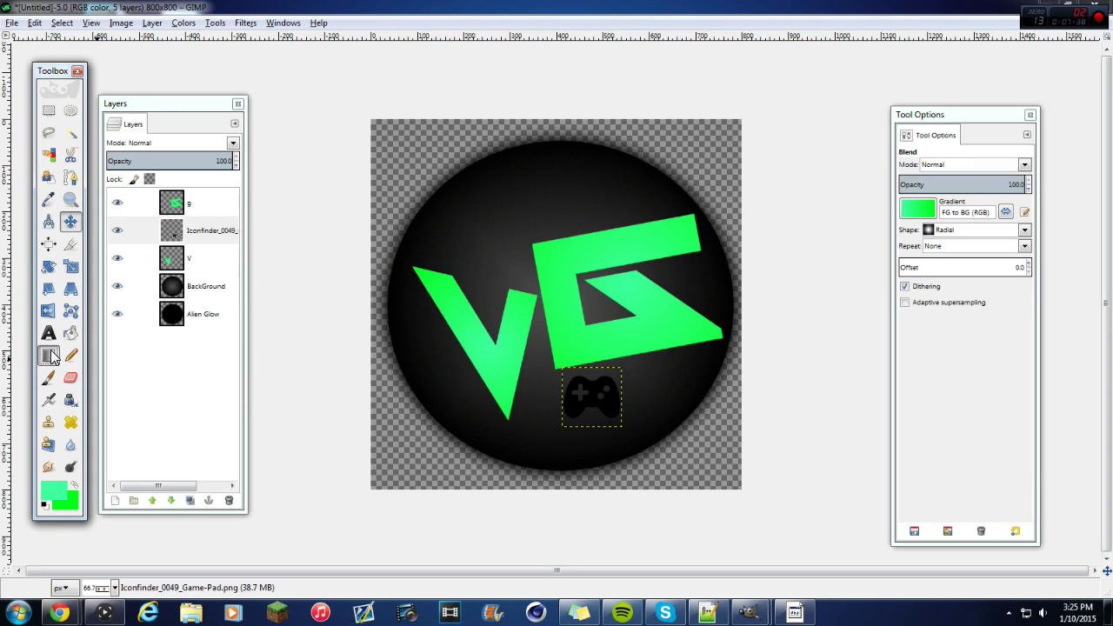
{"action": "right_click", "coordinate": [209, 246]}
{"action": "left_click", "coordinate": [266, 580]}
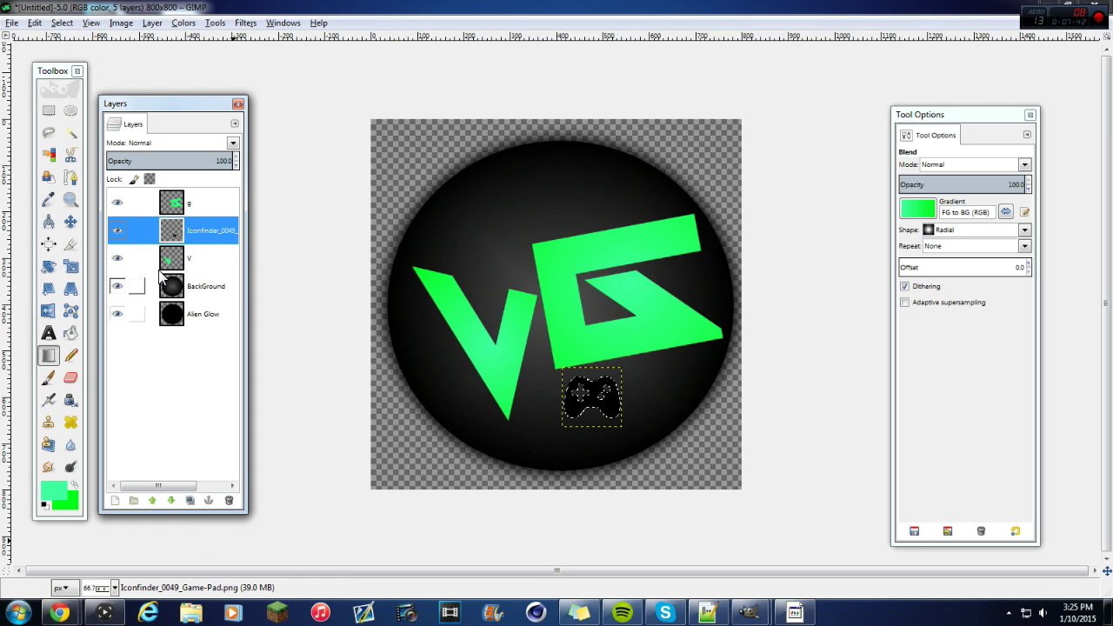
{"action": "left_click", "coordinate": [54, 498]}
{"action": "left_click_drag", "start_coordinate": [509, 213], "coordinate": [536, 186]}
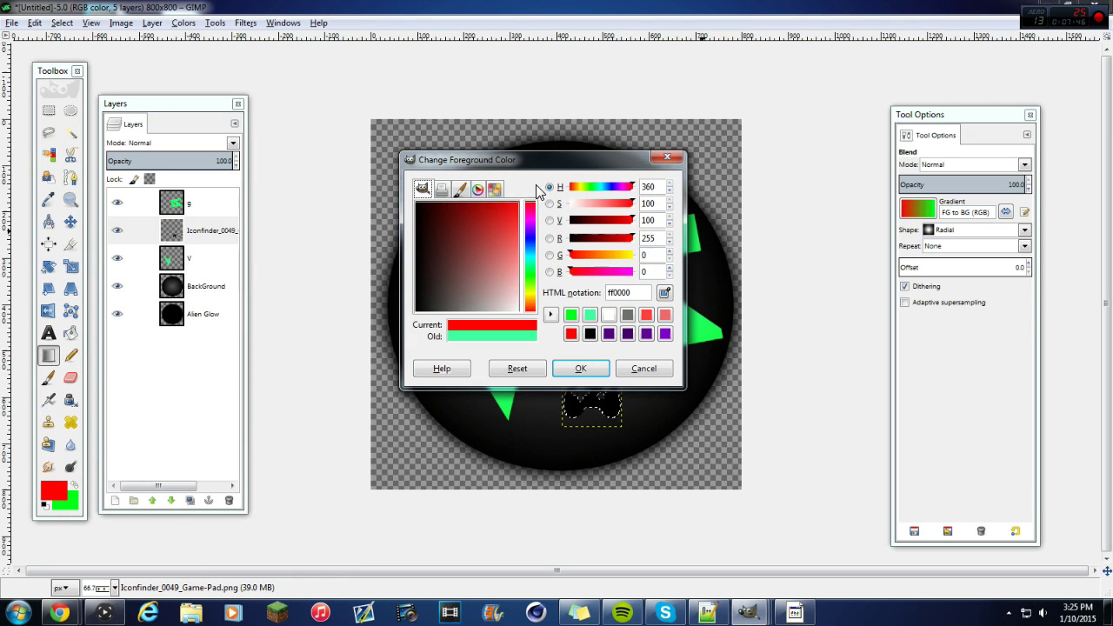
{"action": "mouse_move", "coordinate": [508, 259]}
{"action": "left_mouse_down"}
{"action": "mouse_move", "coordinate": [519, 255]}
{"action": "mouse_move", "coordinate": [510, 251]}
{"action": "left_mouse_up"}
{"action": "left_click", "coordinate": [664, 315]}
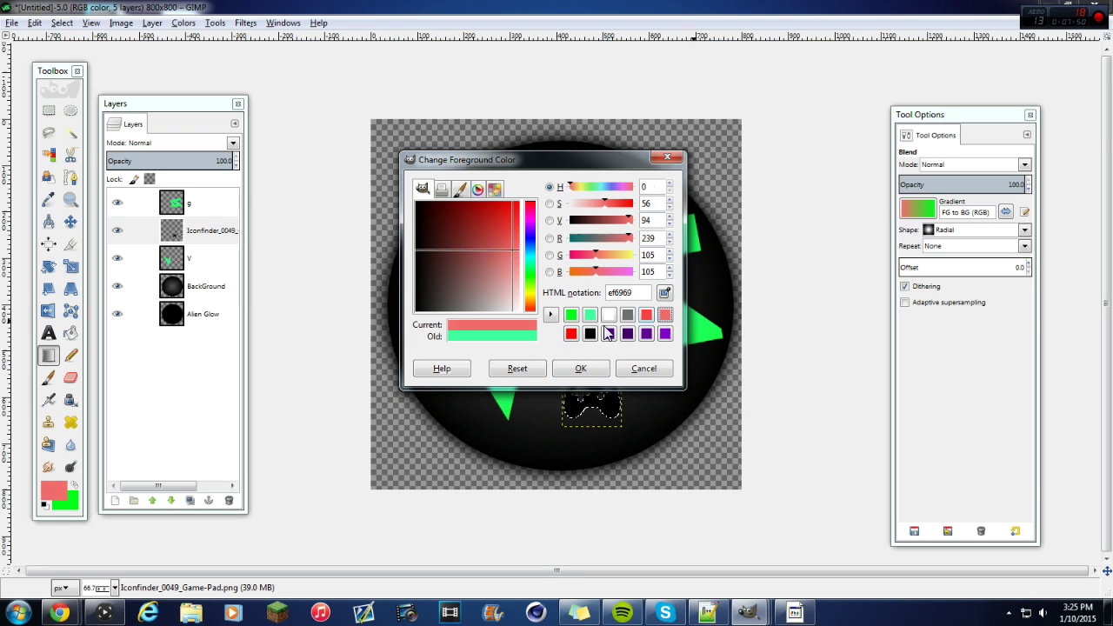
Set the background colour to pure red and fill the selected game pad with the radial foreground-to-background gradient.
{"action": "left_click", "coordinate": [67, 501]}
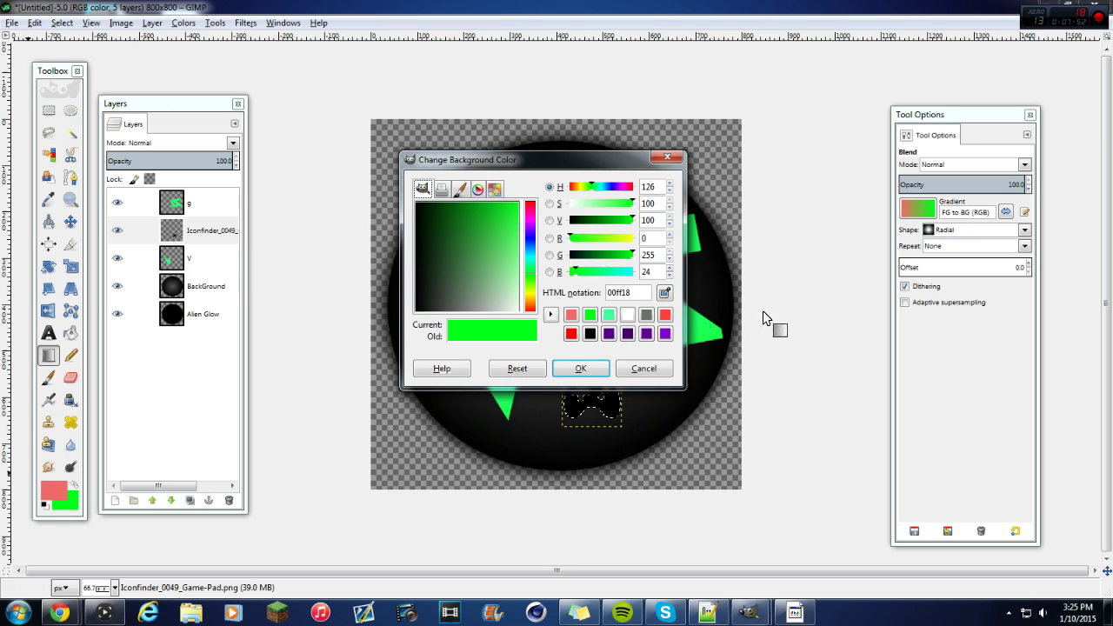
{"action": "left_click", "coordinate": [571, 334]}
{"action": "left_click", "coordinate": [581, 368]}
{"action": "left_click_drag", "start_coordinate": [589, 413], "coordinate": [652, 420]}
{"action": "left_click_drag", "start_coordinate": [596, 392], "coordinate": [644, 418]}
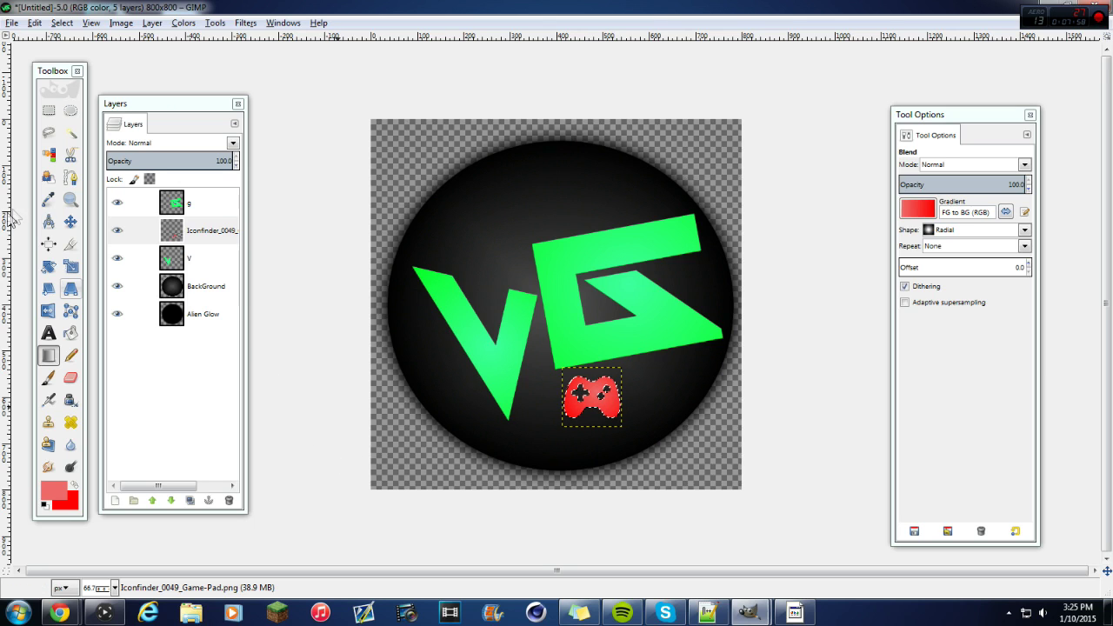
Try to rotate the selected game pad by -154.22 degrees and reposition it.
{"action": "left_click", "coordinate": [49, 266]}
{"action": "mouse_move", "coordinate": [606, 393]}
{"action": "left_mouse_down"}
{"action": "mouse_move", "coordinate": [626, 447]}
{"action": "mouse_move", "coordinate": [589, 443]}
{"action": "mouse_move", "coordinate": [571, 418]}
{"action": "mouse_move", "coordinate": [600, 404]}
{"action": "left_mouse_up"}
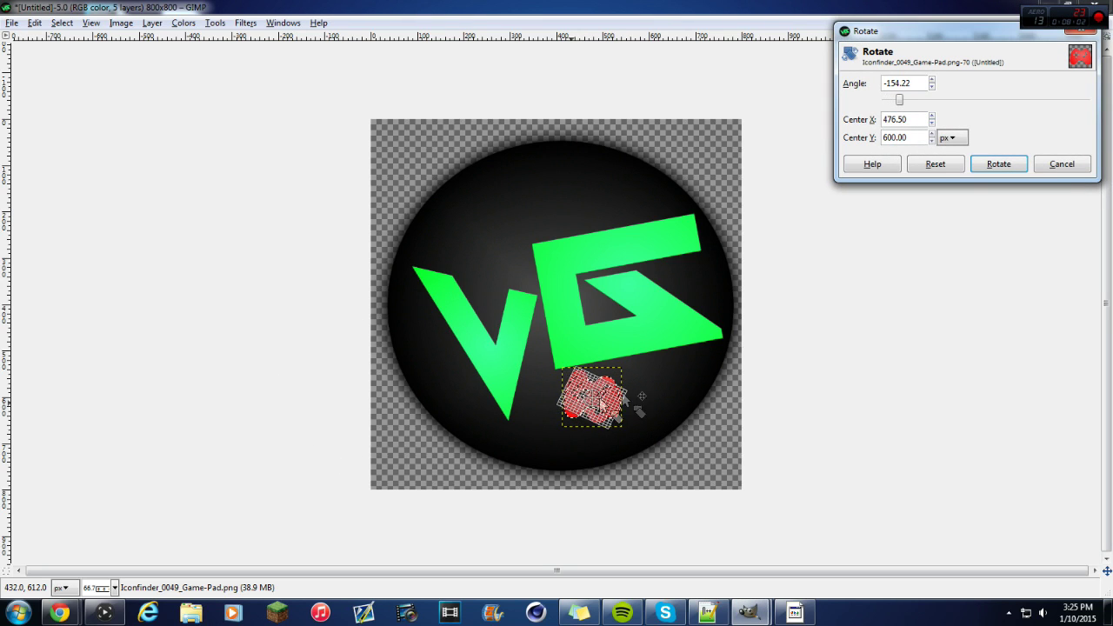
{"action": "left_click", "coordinate": [996, 164]}
{"action": "left_click", "coordinate": [71, 222]}
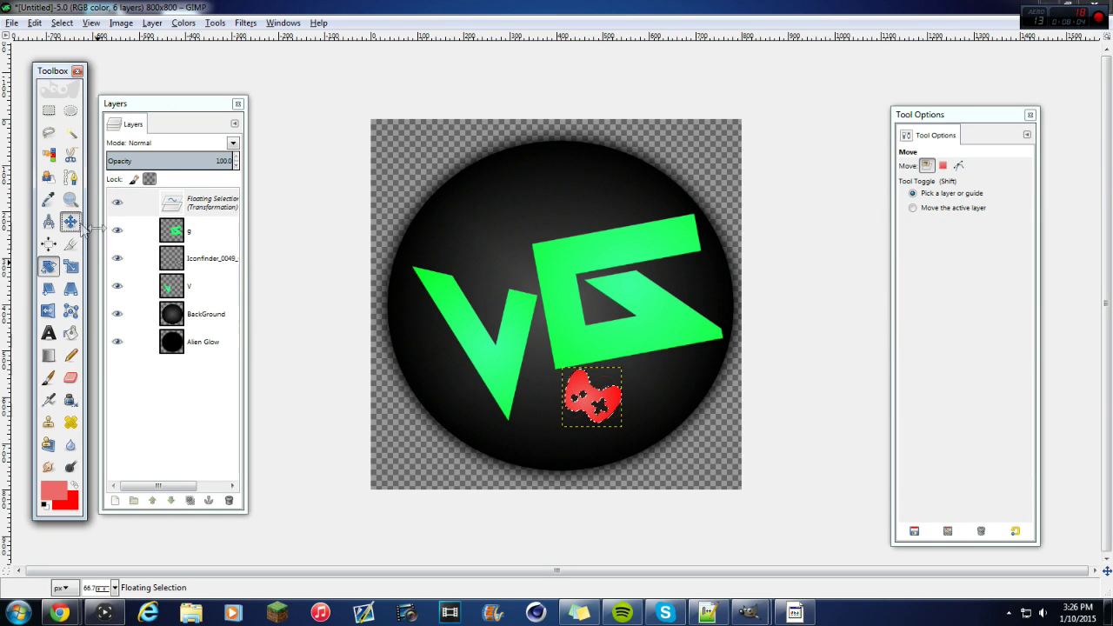
{"action": "mouse_move", "coordinate": [582, 402]}
{"action": "left_mouse_down"}
{"action": "mouse_move", "coordinate": [594, 396]}
{"action": "mouse_move", "coordinate": [582, 379]}
{"action": "mouse_move", "coordinate": [582, 401]}
{"action": "left_mouse_up"}
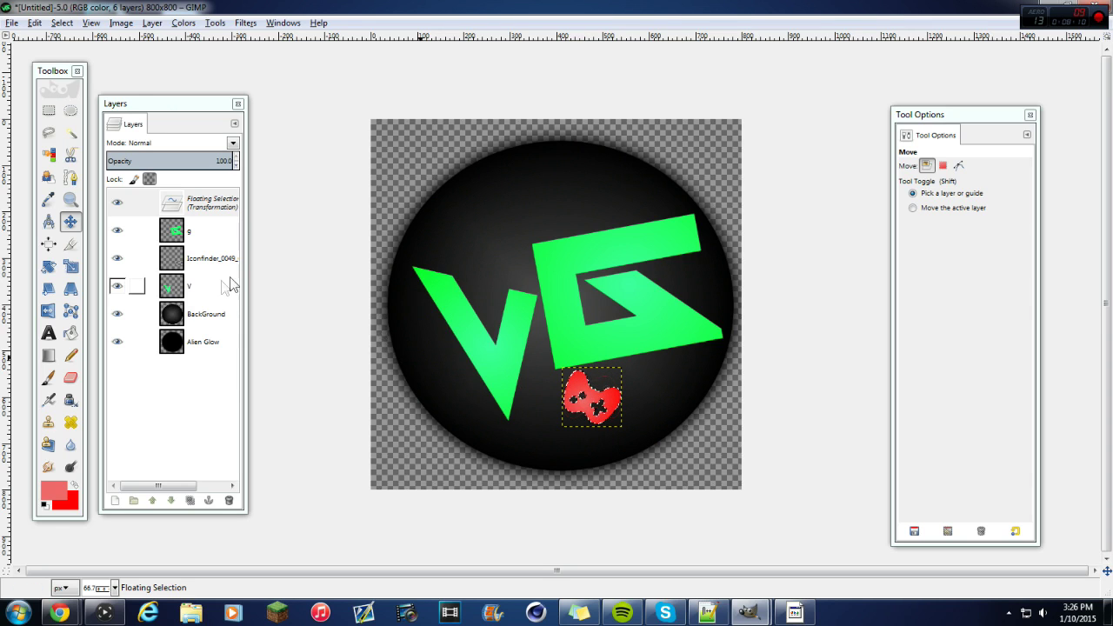
Try to move the floating game-pad selection up against the G, and undo the rotation and move.
{"action": "right_click", "coordinate": [212, 211]}
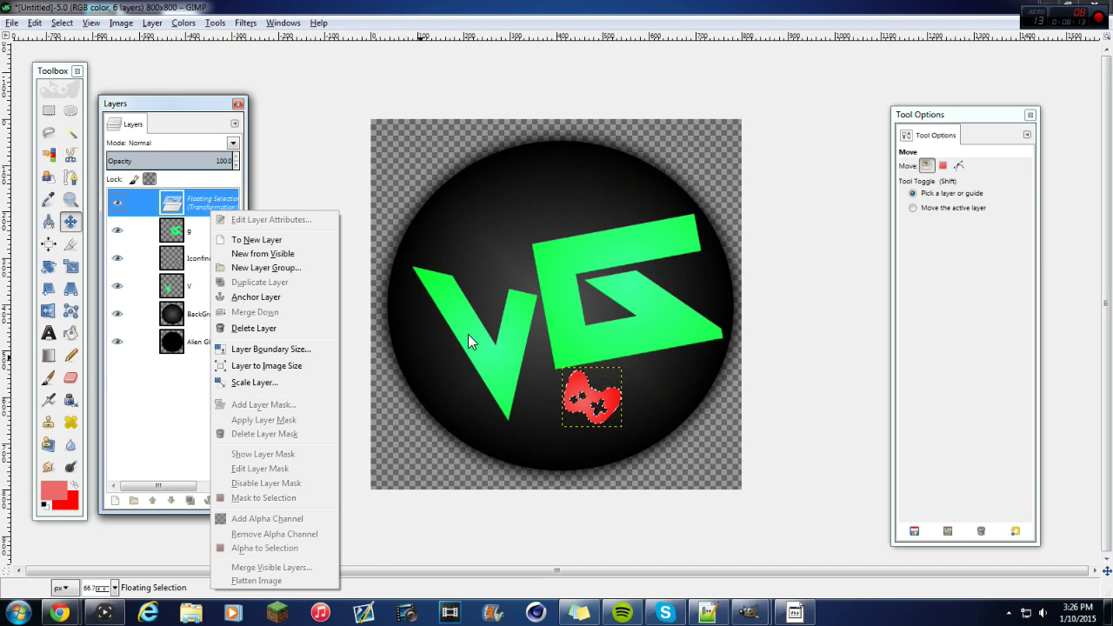
{"action": "left_click", "coordinate": [178, 240]}
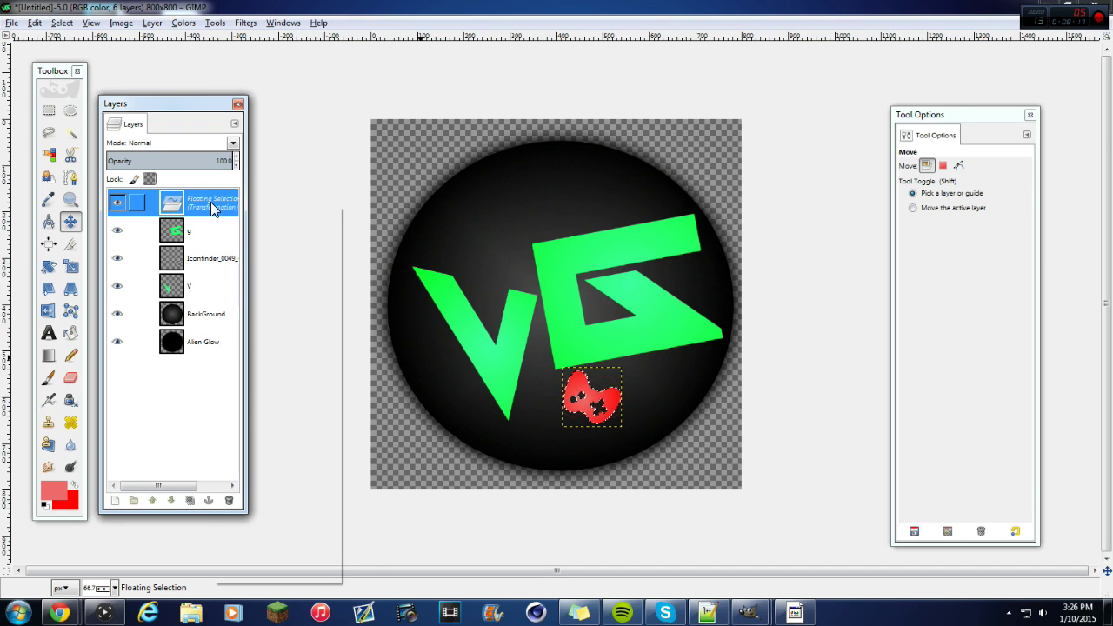
{"action": "right_click", "coordinate": [211, 202]}
{"action": "left_click", "coordinate": [398, 432]}
{"action": "left_click_drag", "start_coordinate": [579, 407], "coordinate": [586, 388]}
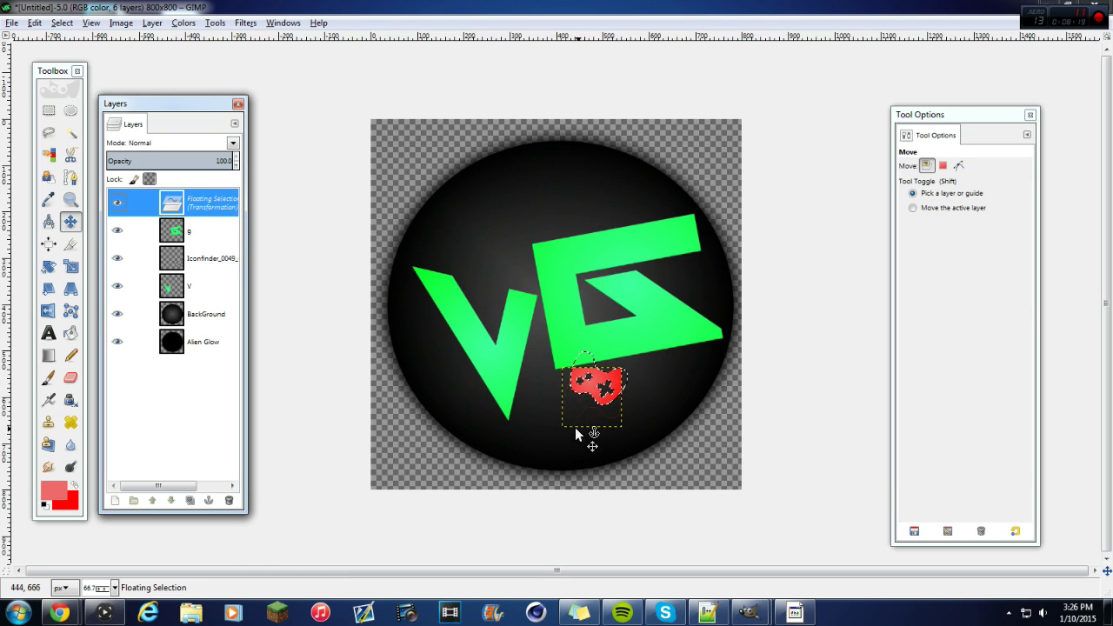
{"action": "key", "text": "ctrl+h"}
Clear the selection and rotate the whole game-pad layer by -137.33 degrees around a centre at 421.50, 660.00 px.
{"action": "right_click", "coordinate": [223, 232]}
{"action": "left_click", "coordinate": [62, 22]}
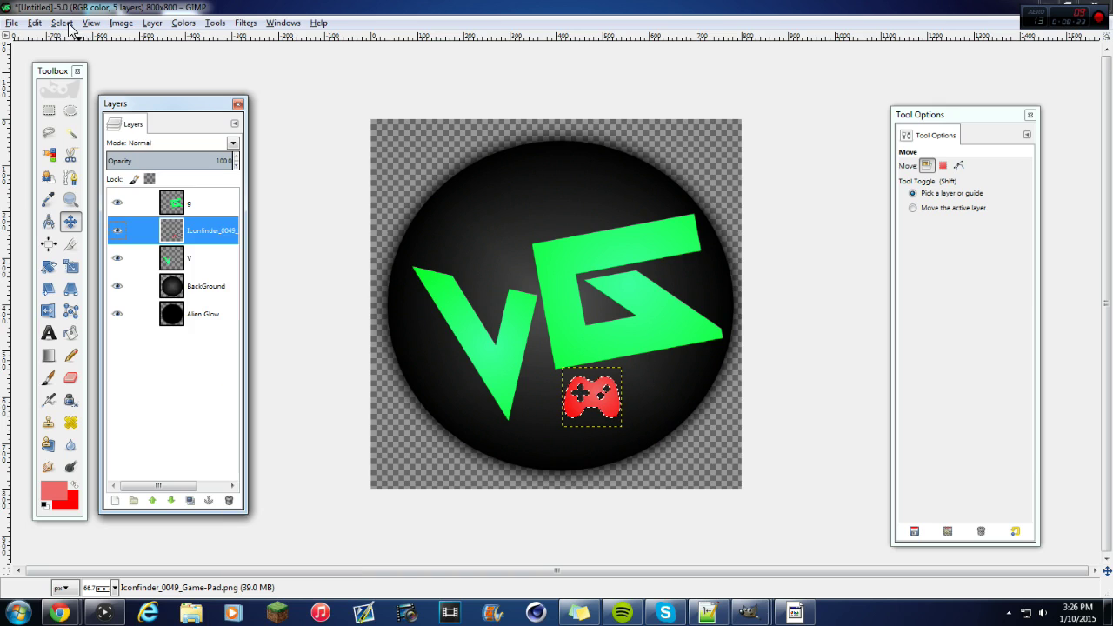
{"action": "left_click", "coordinate": [62, 23]}
{"action": "left_click", "coordinate": [70, 54]}
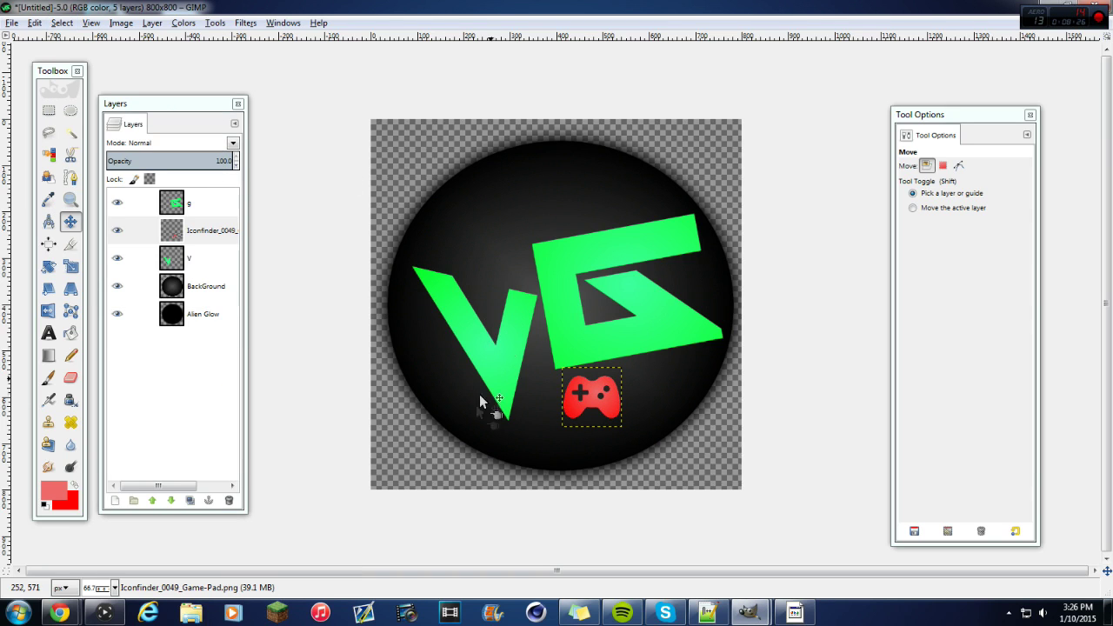
{"action": "left_click", "coordinate": [48, 266]}
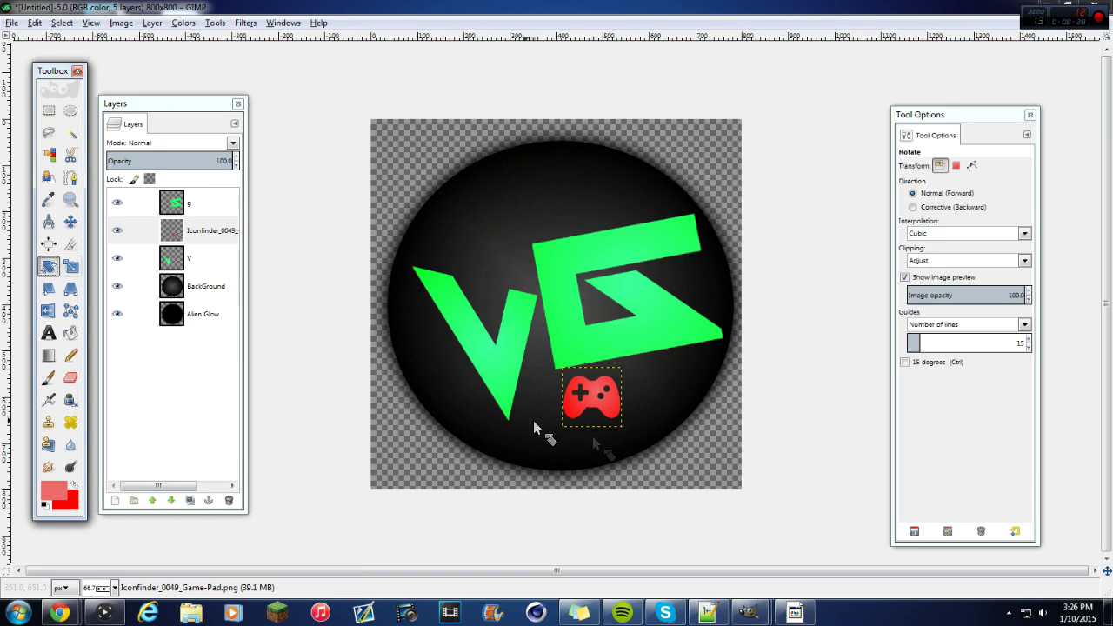
{"action": "key", "text": "Tab"}
{"action": "left_click", "coordinate": [581, 428]}
{"action": "left_click_drag", "start_coordinate": [582, 429], "coordinate": [566, 426]}
{"action": "left_click_drag", "start_coordinate": [603, 387], "coordinate": [522, 431]}
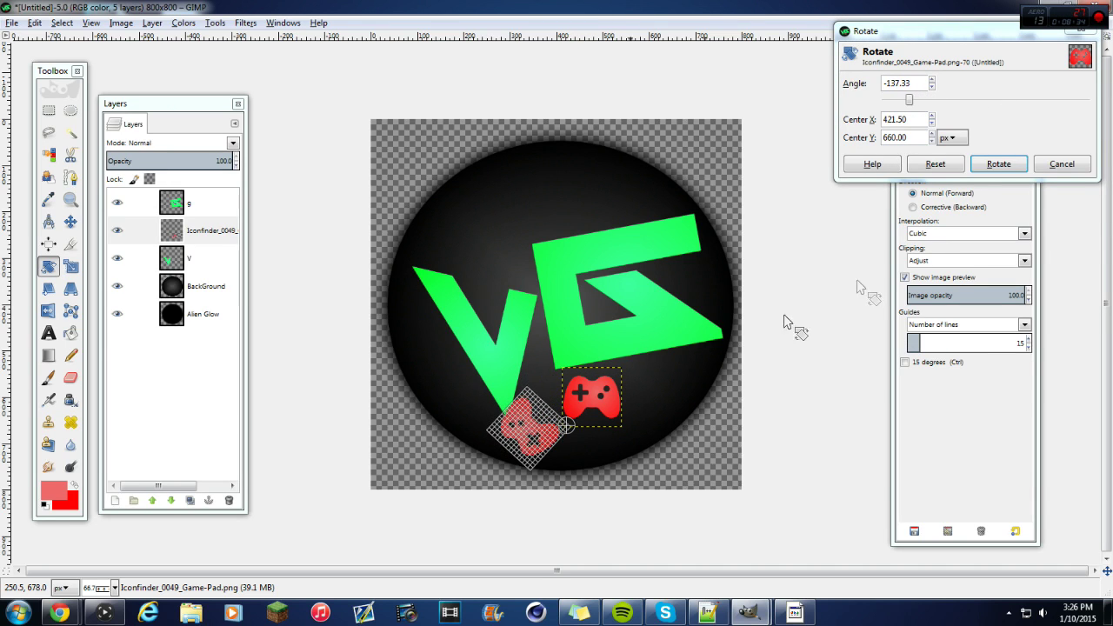
{"action": "left_click", "coordinate": [993, 164]}
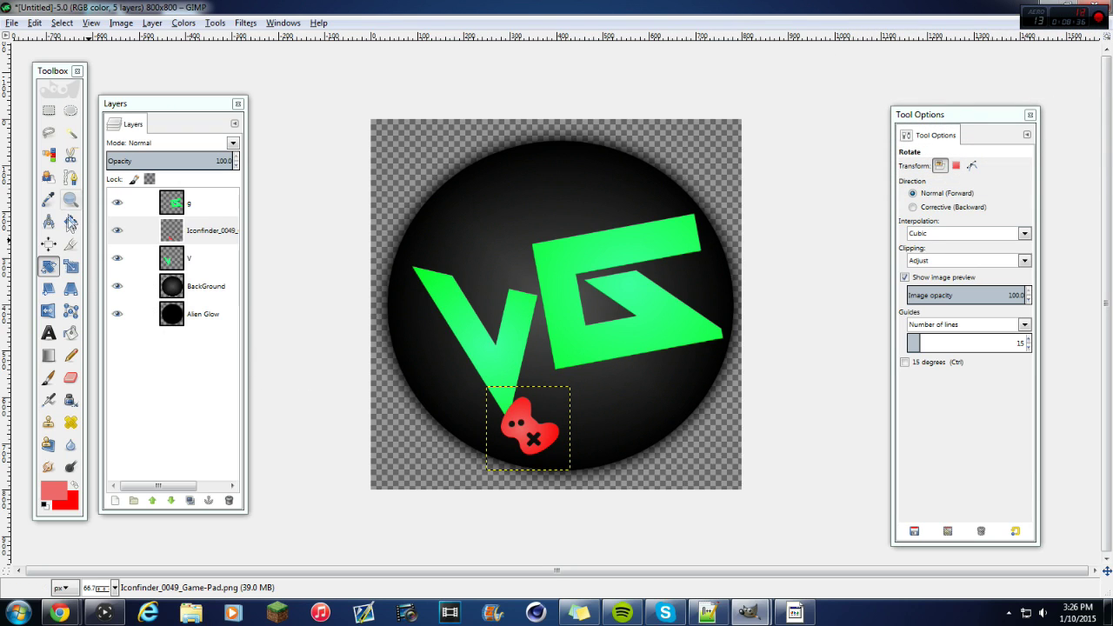
Move the game pad up so it tucks behind the G's lower edge, and scale it slightly larger.
{"action": "key", "text": "m"}
{"action": "left_click_drag", "start_coordinate": [527, 427], "coordinate": [598, 378]}
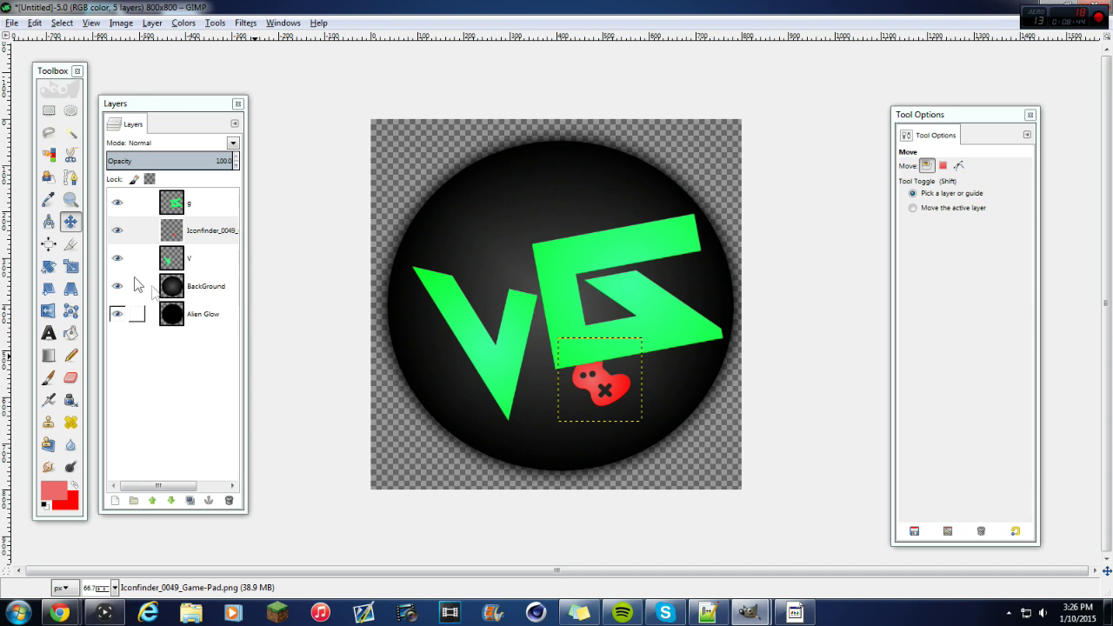
{"action": "left_click", "coordinate": [71, 267]}
{"action": "left_click_drag", "start_coordinate": [606, 390], "coordinate": [614, 404]}
{"action": "left_click", "coordinate": [931, 543]}
{"action": "key", "text": "Tab"}
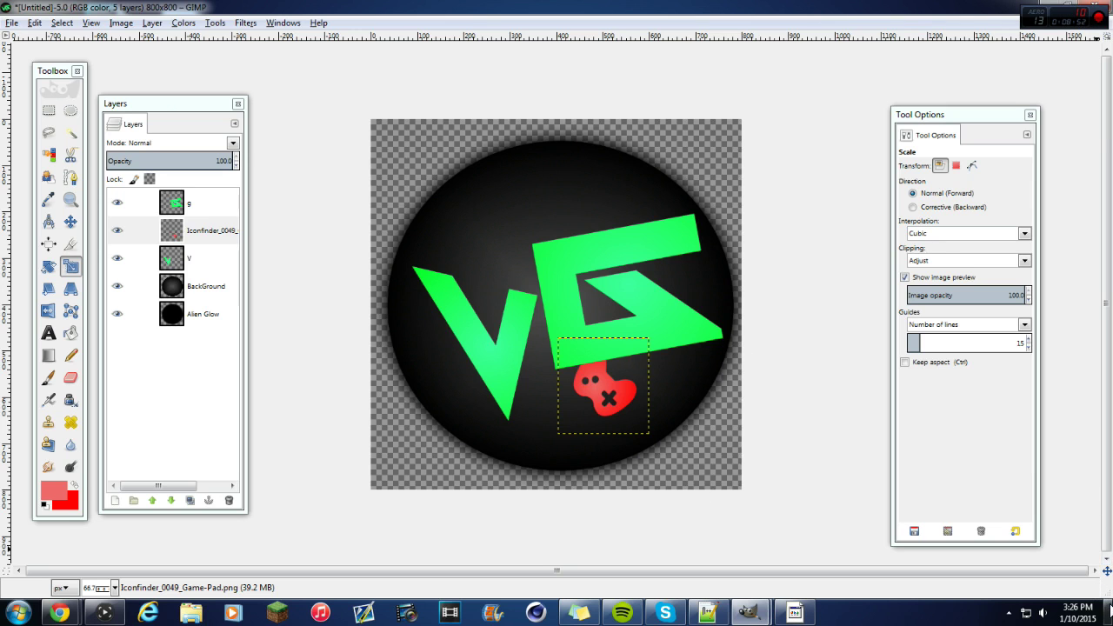
Add the xboxGaming.png image from the desktop to the logo as a new layer.
{"action": "left_click", "coordinate": [1109, 611]}
{"action": "left_click_drag", "start_coordinate": [258, 402], "coordinate": [478, 259]}
{"action": "left_click_drag", "start_coordinate": [499, 222], "coordinate": [858, 308]}
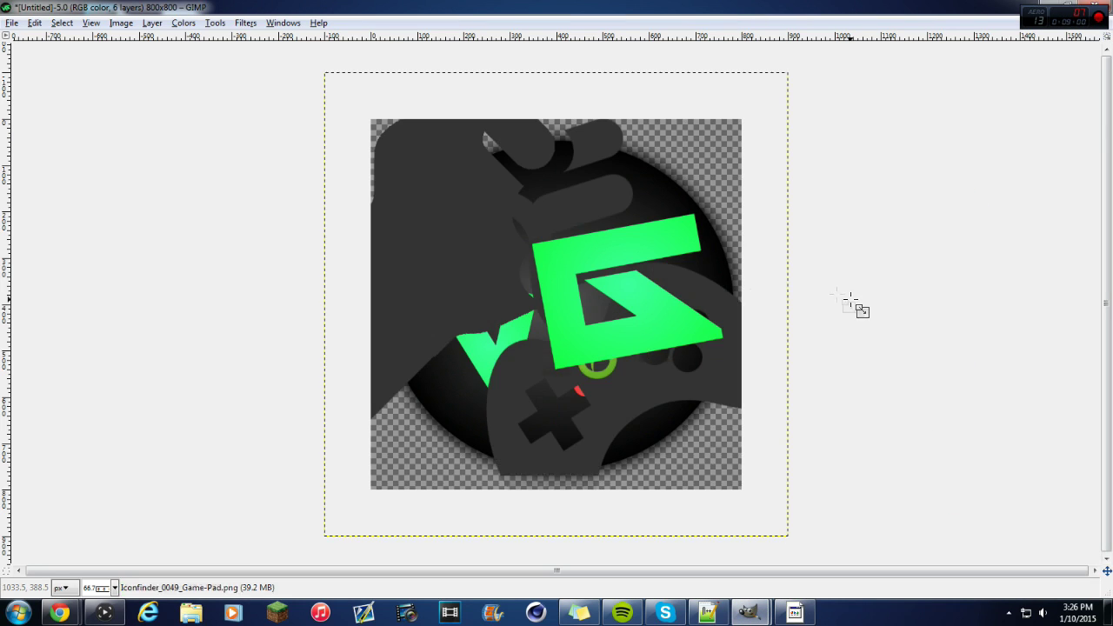
Scale the xboxGaming layer down to about 213 × 232 pixels and move it over the V's upper left arm.
{"action": "left_click_drag", "start_coordinate": [706, 169], "coordinate": [338, 427]}
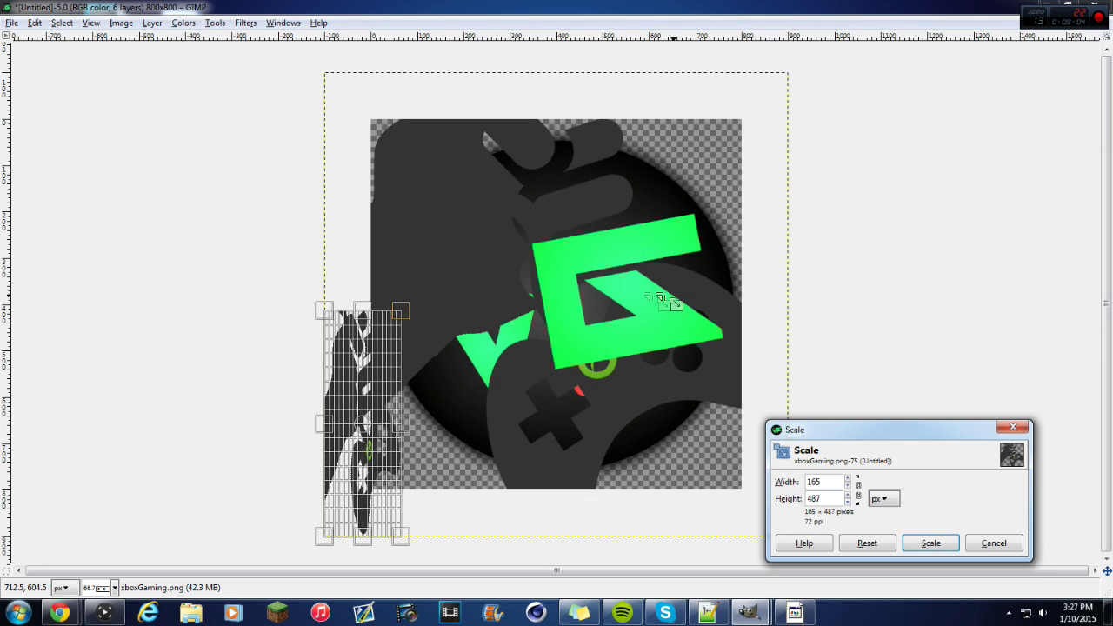
{"action": "key", "text": "Tab"}
{"action": "left_click_drag", "start_coordinate": [453, 494], "coordinate": [417, 486]}
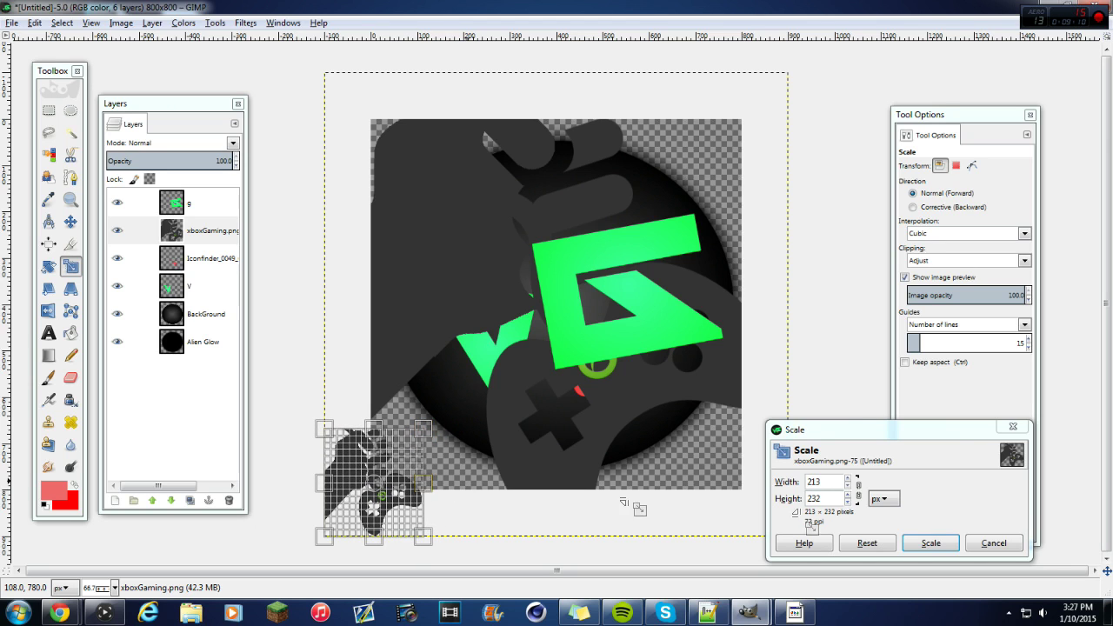
{"action": "left_click", "coordinate": [930, 542]}
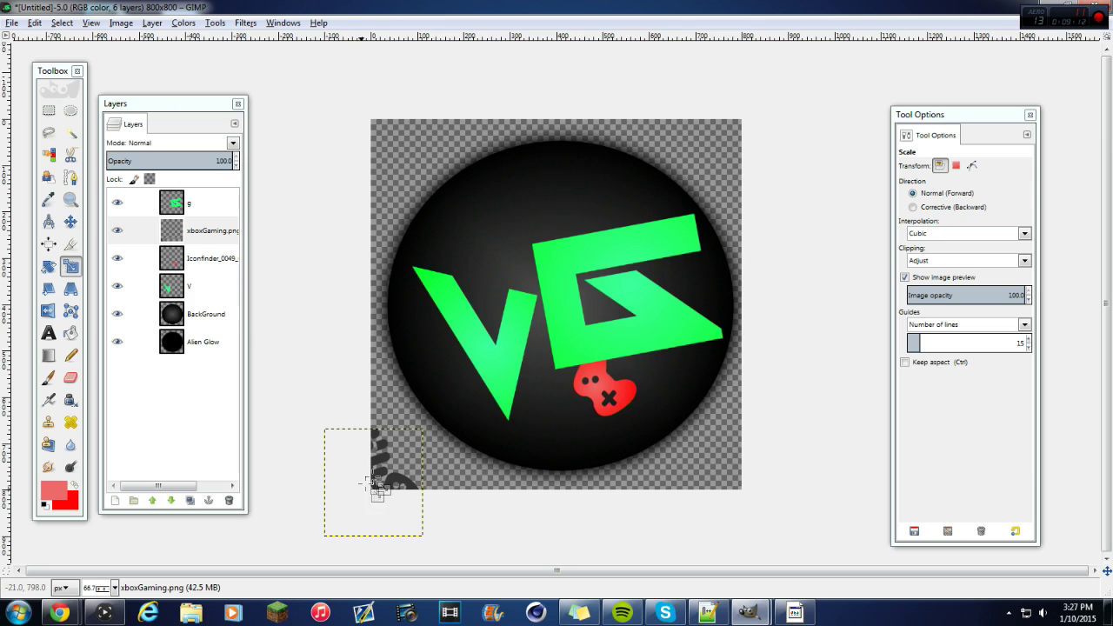
{"action": "left_click", "coordinate": [70, 222]}
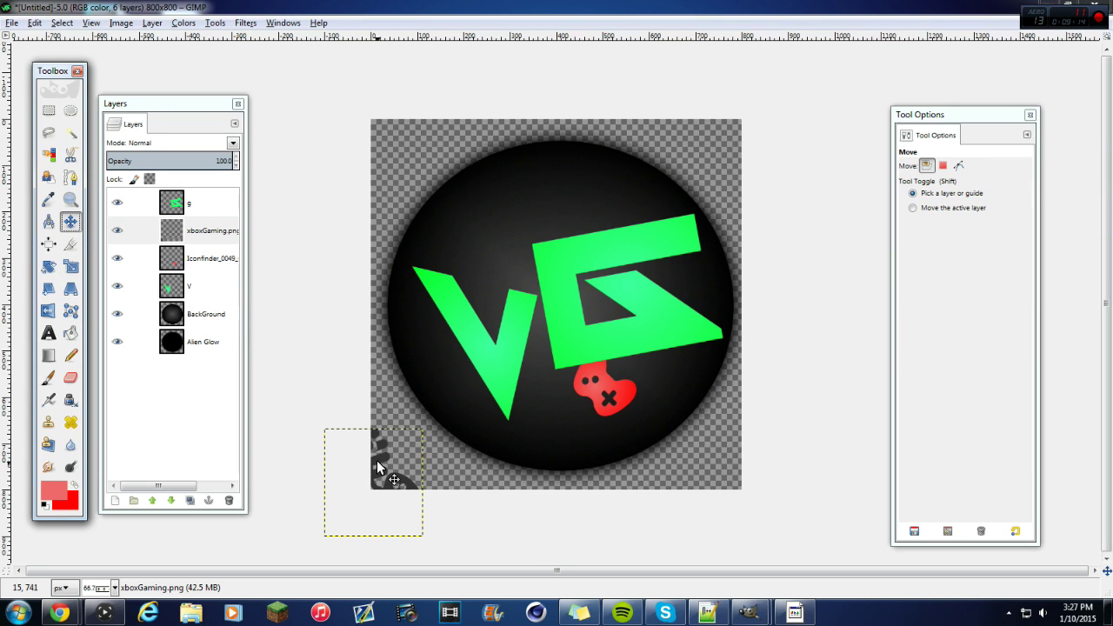
{"action": "left_click_drag", "start_coordinate": [378, 468], "coordinate": [459, 237]}
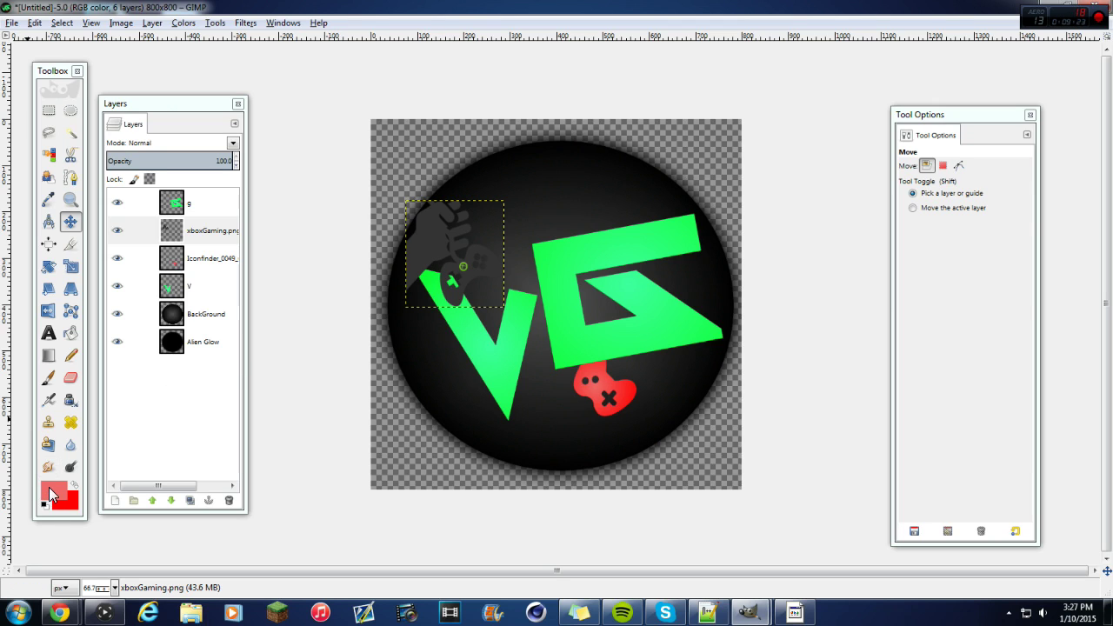
Select the hand-and-controller shape from its layer's alpha and fill it with the light-red to red radial gradient.
{"action": "right_click", "coordinate": [196, 231]}
{"action": "left_click", "coordinate": [270, 564]}
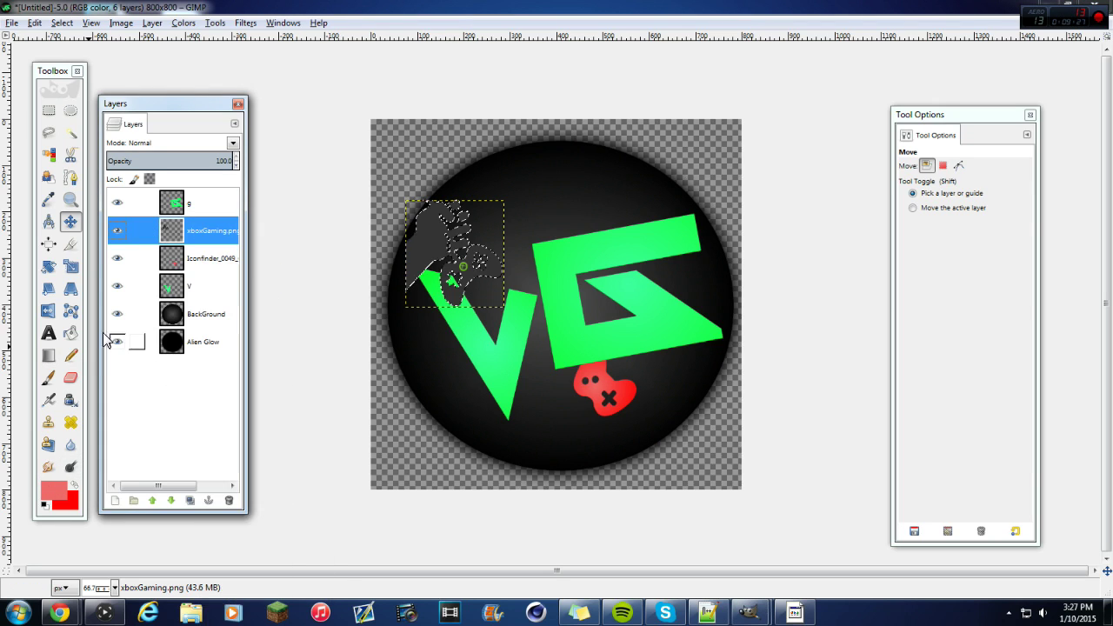
{"action": "left_click", "coordinate": [49, 356]}
{"action": "left_click_drag", "start_coordinate": [417, 207], "coordinate": [514, 306]}
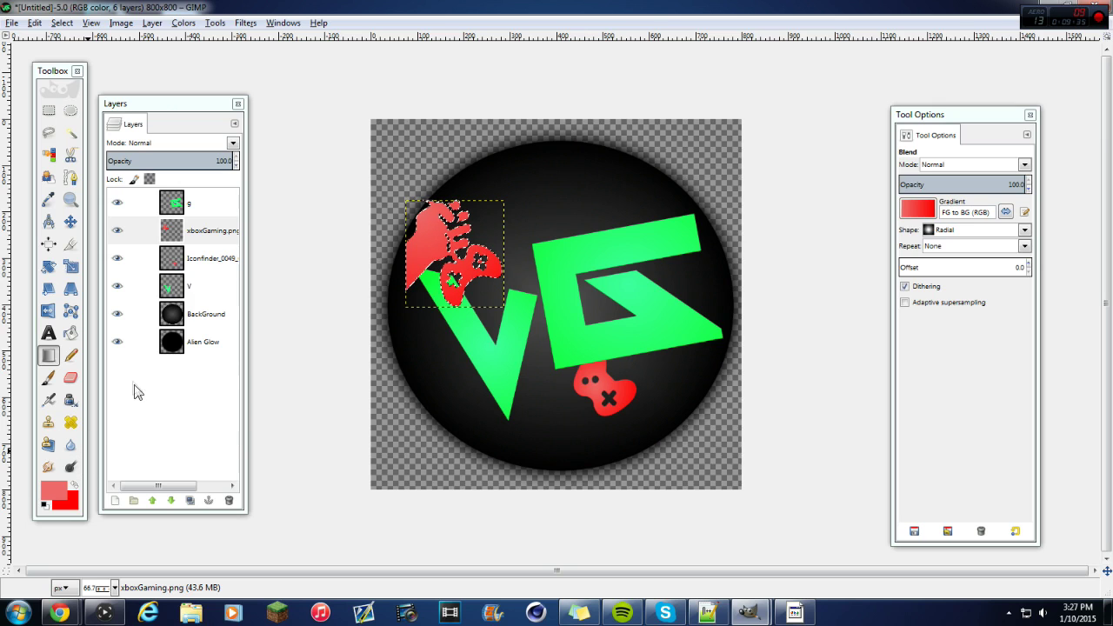
Try to move the hand-and-controller artwork while its selection is active, and undo the move.
{"action": "left_click", "coordinate": [71, 221]}
{"action": "mouse_move", "coordinate": [459, 240]}
{"action": "left_mouse_down"}
{"action": "mouse_move", "coordinate": [485, 252]}
{"action": "mouse_move", "coordinate": [472, 246]}
{"action": "left_mouse_up"}
{"action": "left_click", "coordinate": [472, 246]}
{"action": "key", "text": "ctrl+z"}
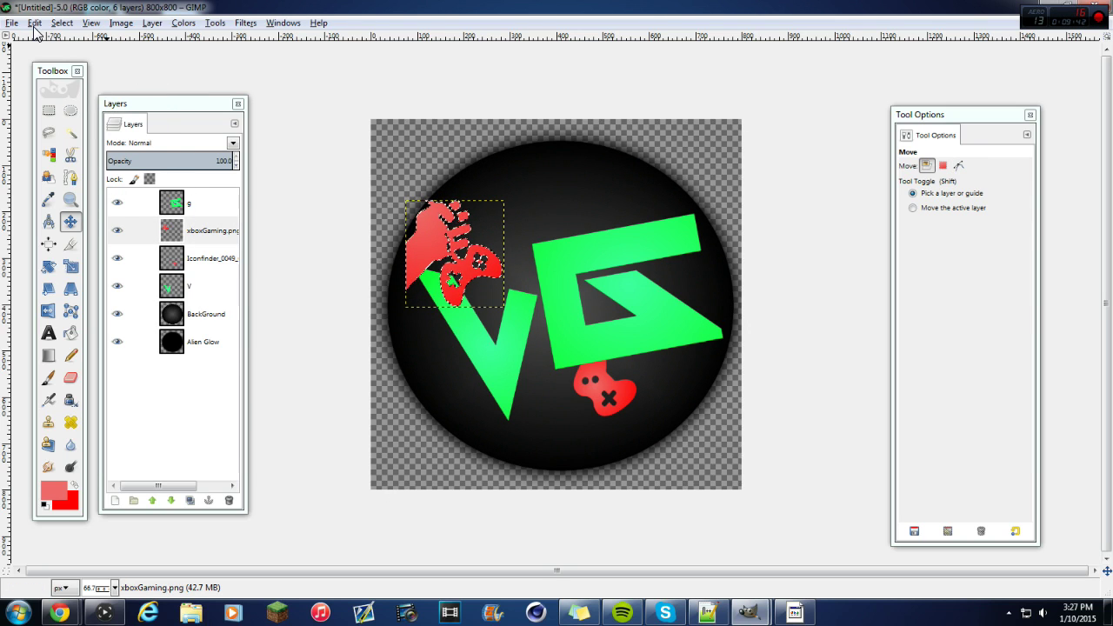
Clear the selection, place the xboxGaming layer beneath the V layer, and position the hand and controller between the V's arms.
{"action": "left_click", "coordinate": [62, 23]}
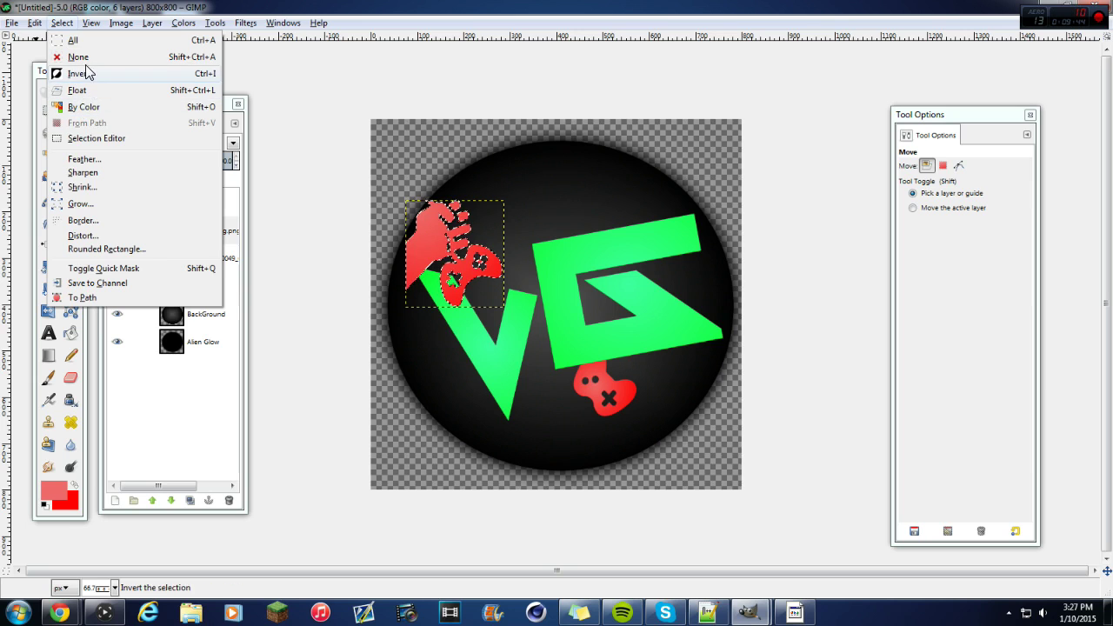
{"action": "left_click", "coordinate": [82, 57]}
{"action": "mouse_move", "coordinate": [472, 246]}
{"action": "left_mouse_down"}
{"action": "mouse_move", "coordinate": [443, 225]}
{"action": "mouse_move", "coordinate": [458, 226]}
{"action": "mouse_move", "coordinate": [448, 223]}
{"action": "mouse_move", "coordinate": [455, 257]}
{"action": "mouse_move", "coordinate": [463, 235]}
{"action": "left_mouse_up"}
{"action": "mouse_move", "coordinate": [214, 231]}
{"action": "left_mouse_down"}
{"action": "mouse_move", "coordinate": [217, 293]}
{"action": "mouse_move", "coordinate": [189, 287]}
{"action": "mouse_move", "coordinate": [209, 241]}
{"action": "left_mouse_up"}
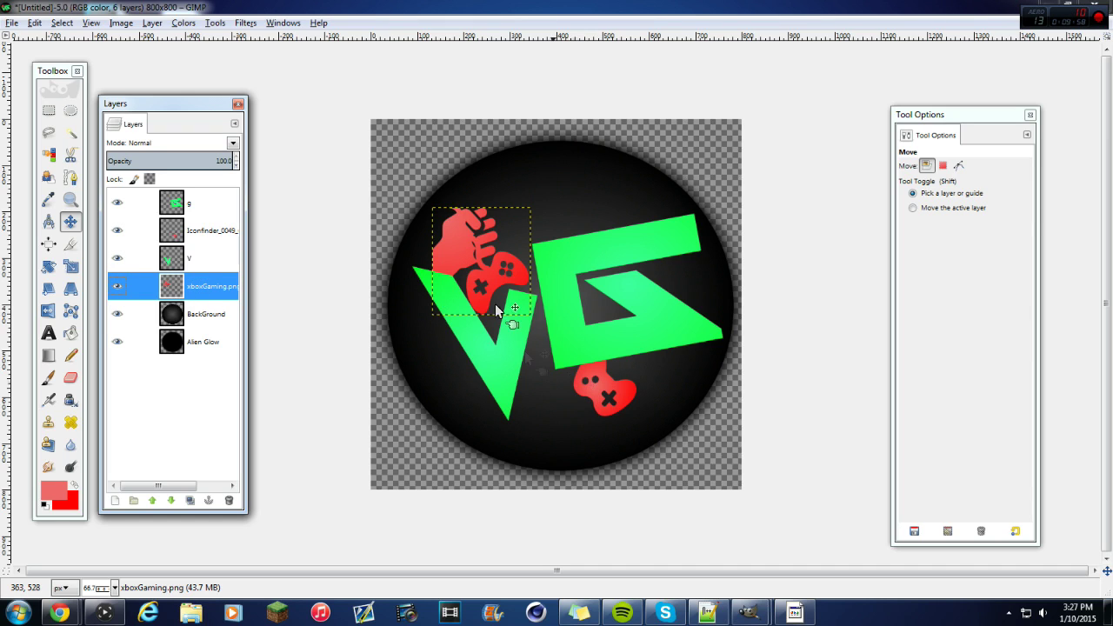
{"action": "left_click_drag", "start_coordinate": [476, 245], "coordinate": [474, 259]}
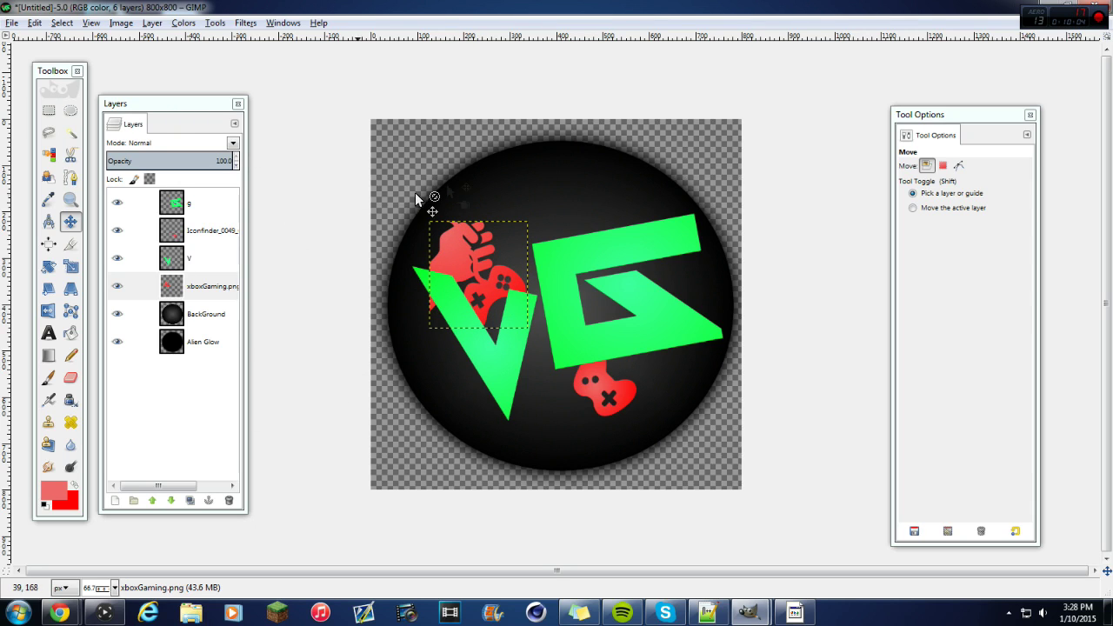
Add the text "Gaming" in the FoughtKnight font near the top of the black circle as a new text layer.
{"action": "left_click", "coordinate": [49, 333]}
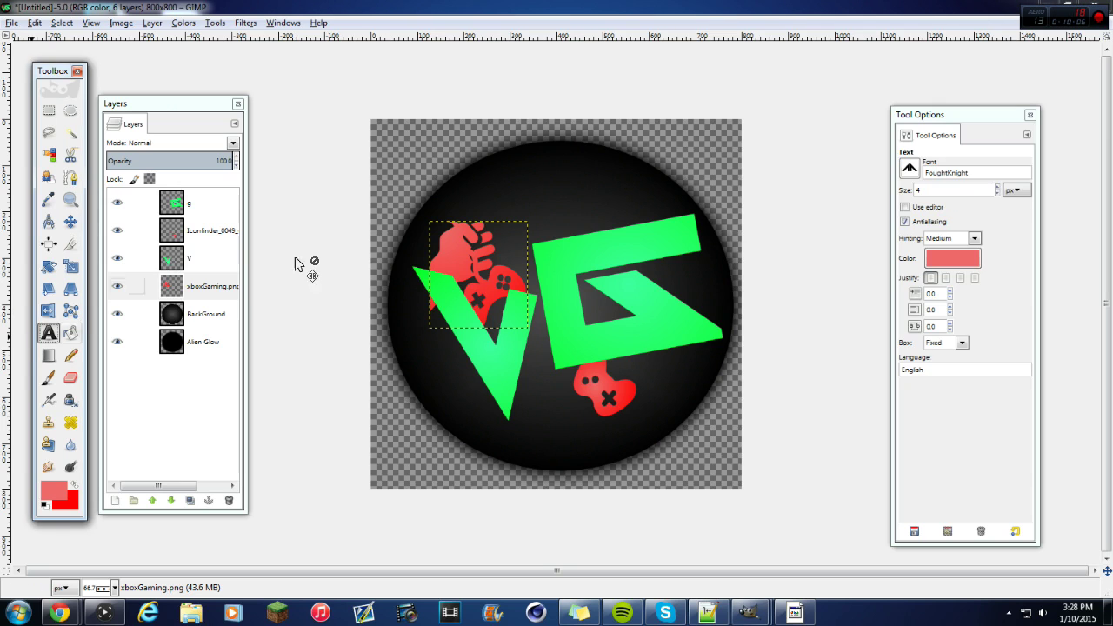
{"action": "left_click", "coordinate": [506, 196]}
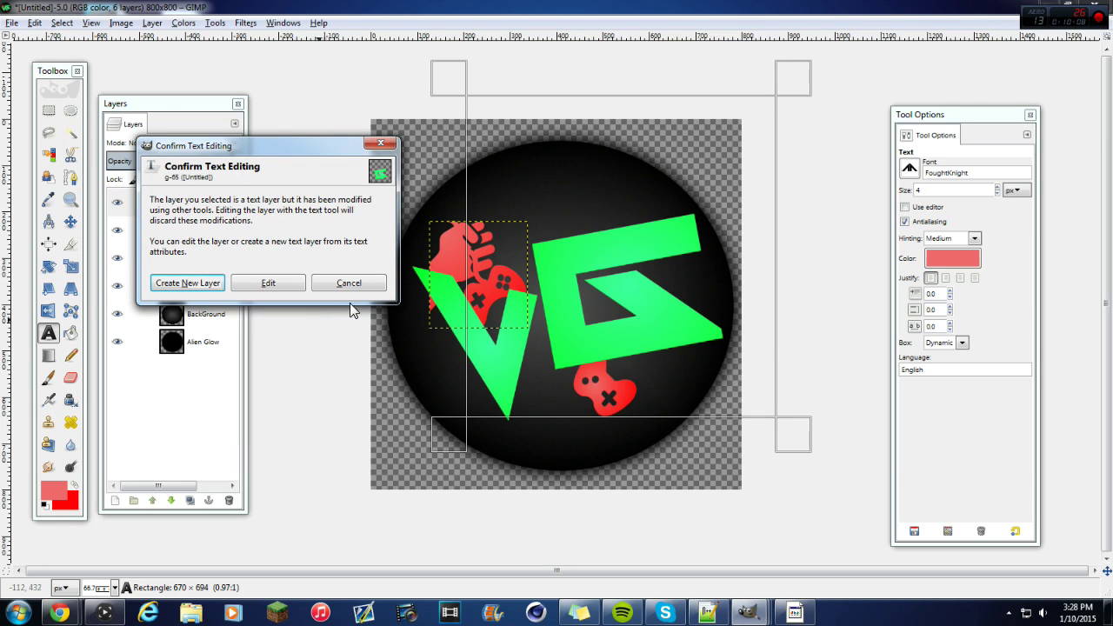
{"action": "left_click", "coordinate": [348, 283]}
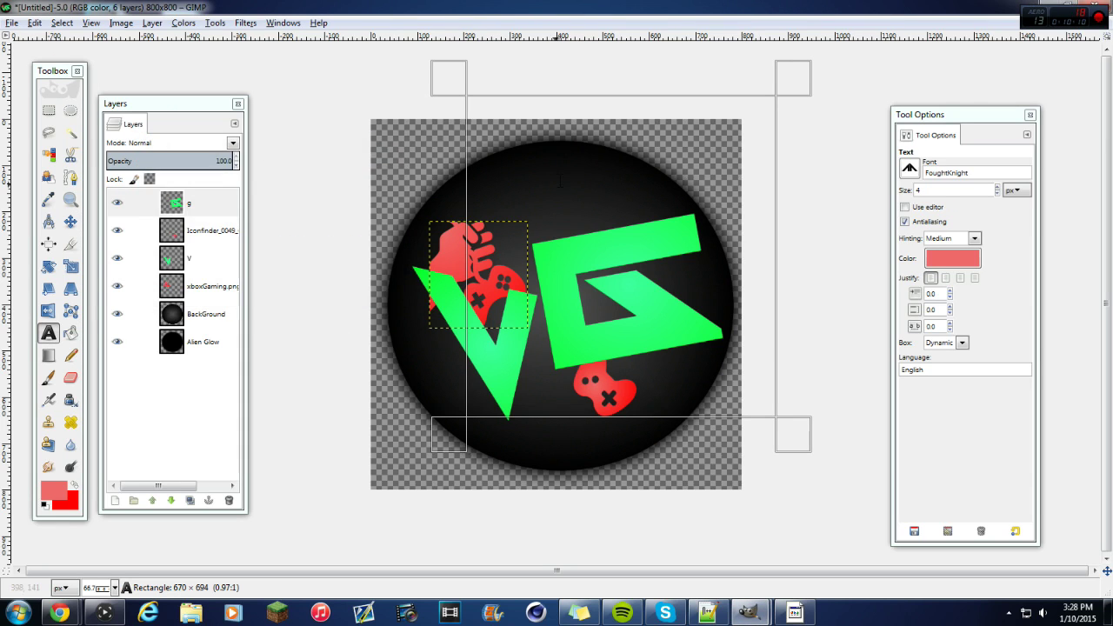
{"action": "left_click_drag", "start_coordinate": [456, 84], "coordinate": [515, 177]}
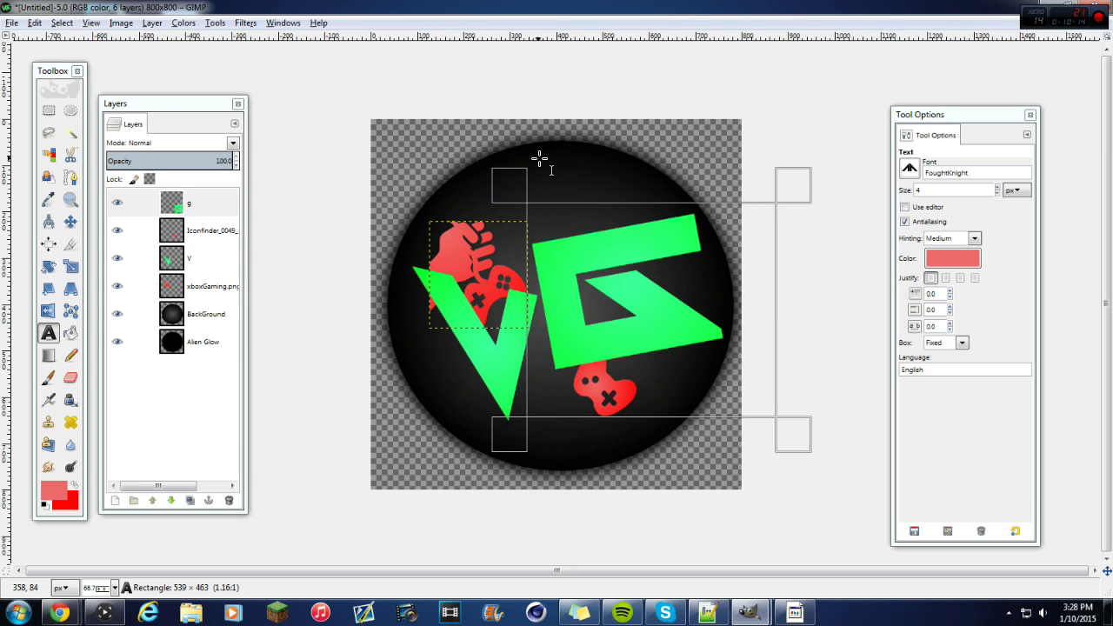
{"action": "left_click", "coordinate": [539, 159]}
{"action": "type", "text": "Gaming"}
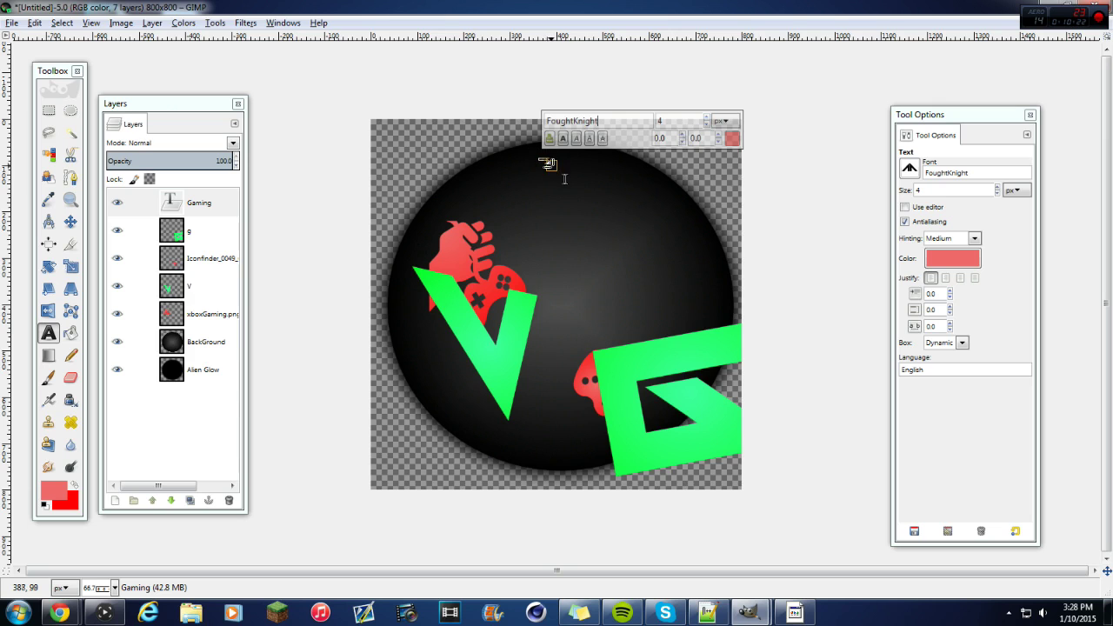
Set the Gaming text to white at 40 px and enlarge its text box to about 310 × 197 pixels.
{"action": "left_click_drag", "start_coordinate": [551, 166], "coordinate": [576, 197]}
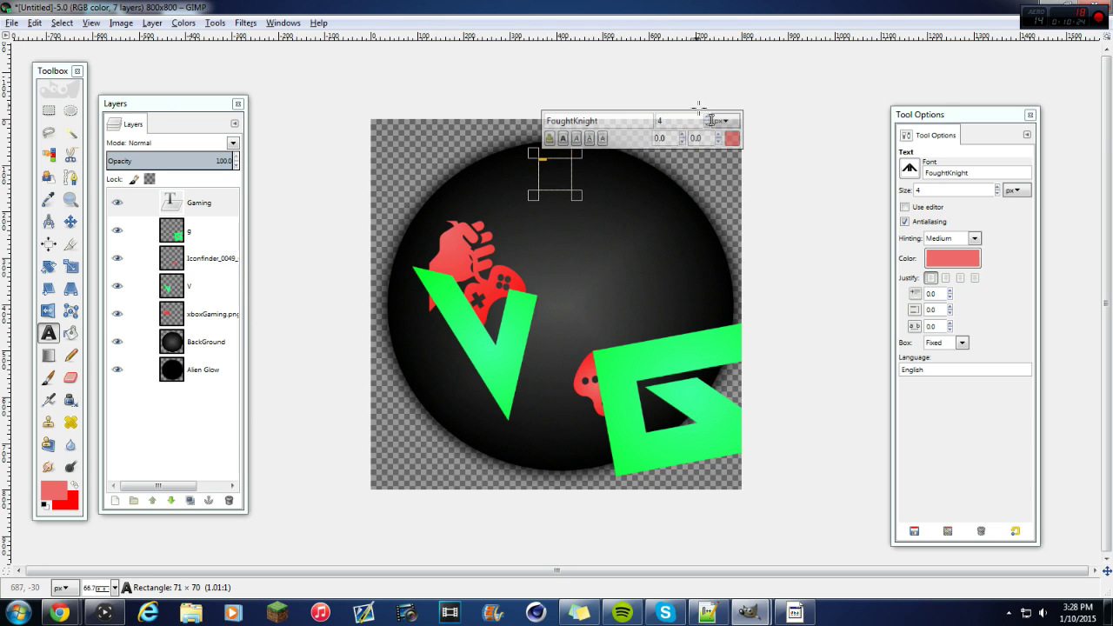
{"action": "left_click", "coordinate": [732, 139]}
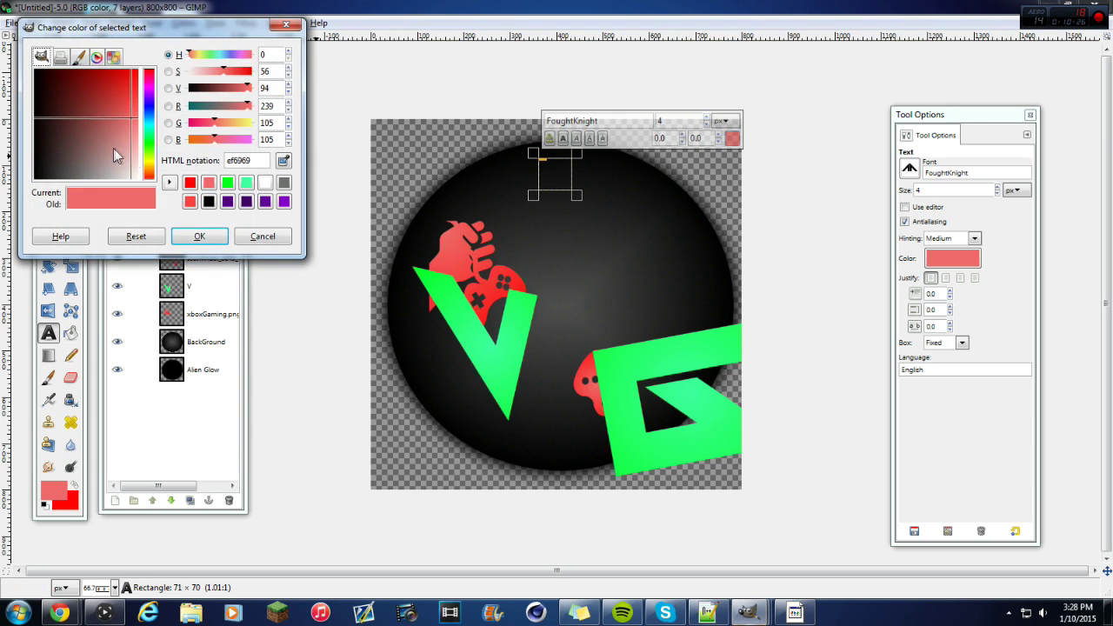
{"action": "left_click", "coordinate": [209, 236]}
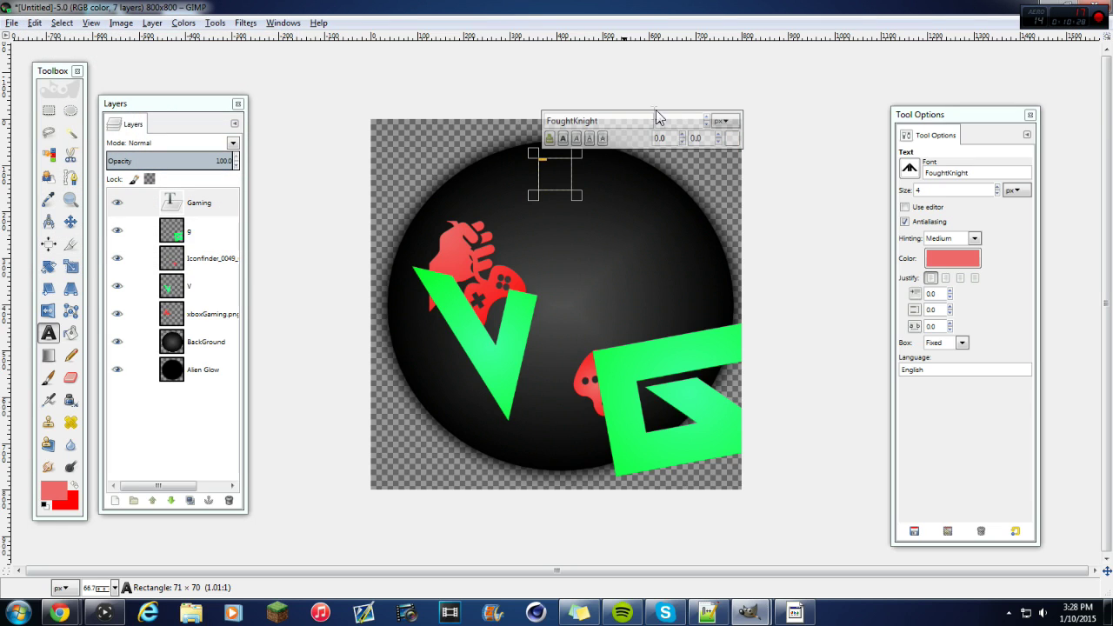
{"action": "left_click", "coordinate": [709, 119]}
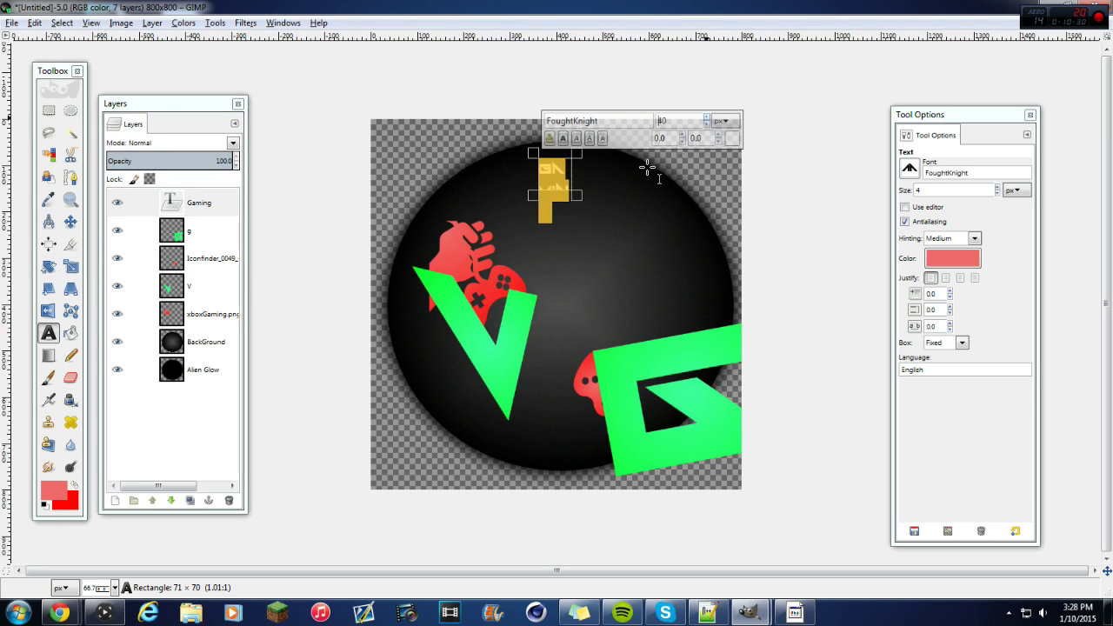
{"action": "left_click_drag", "start_coordinate": [591, 207], "coordinate": [683, 249]}
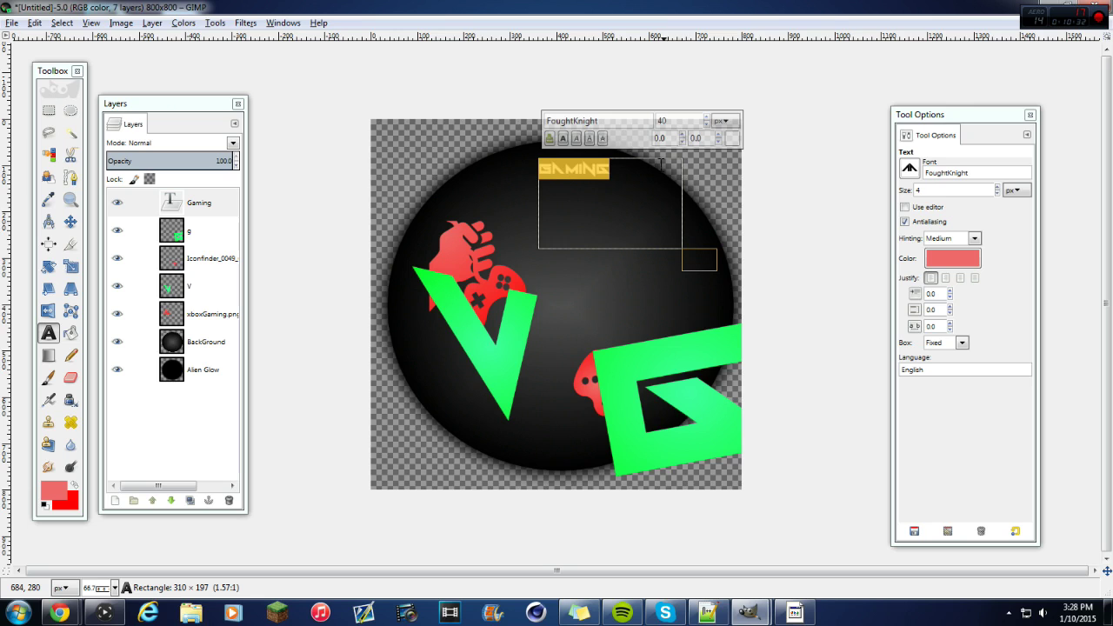
Move the green G back beside the V and place the Gaming text above the gap between the two letters.
{"action": "left_click", "coordinate": [71, 222]}
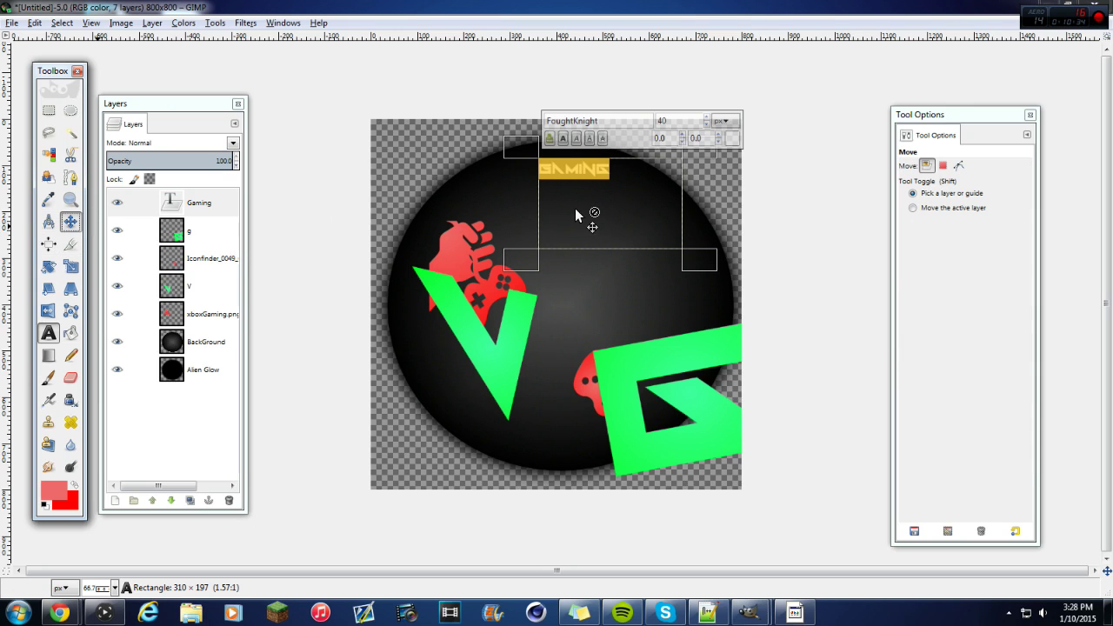
{"action": "left_click_drag", "start_coordinate": [609, 189], "coordinate": [581, 178]}
{"action": "left_click_drag", "start_coordinate": [641, 360], "coordinate": [593, 257]}
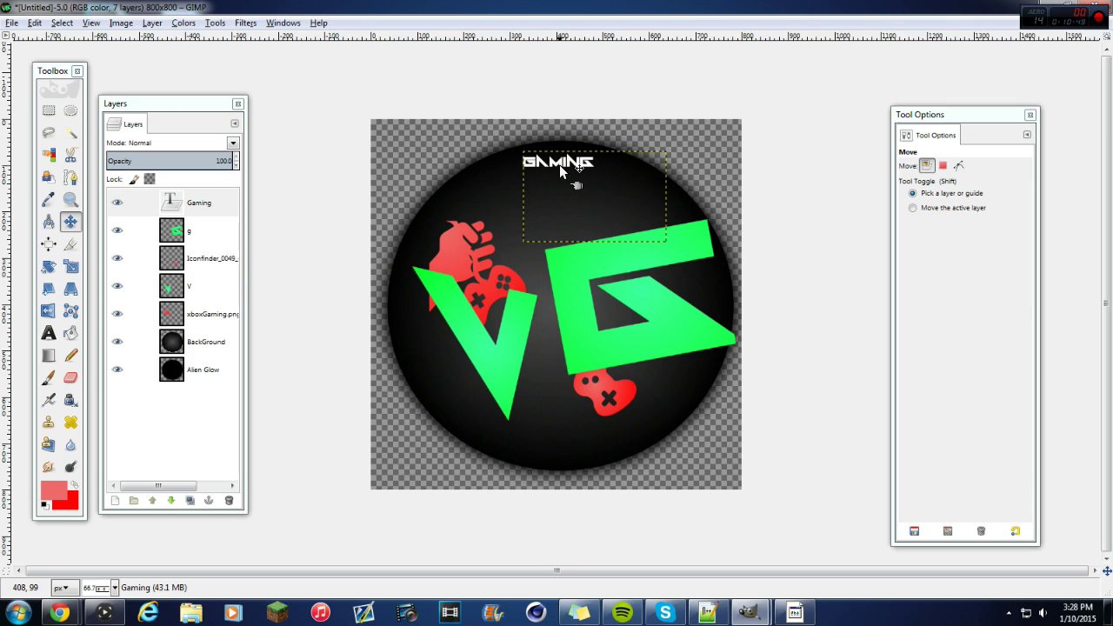
{"action": "left_click_drag", "start_coordinate": [564, 163], "coordinate": [546, 202]}
{"action": "left_click_drag", "start_coordinate": [546, 195], "coordinate": [545, 195]}
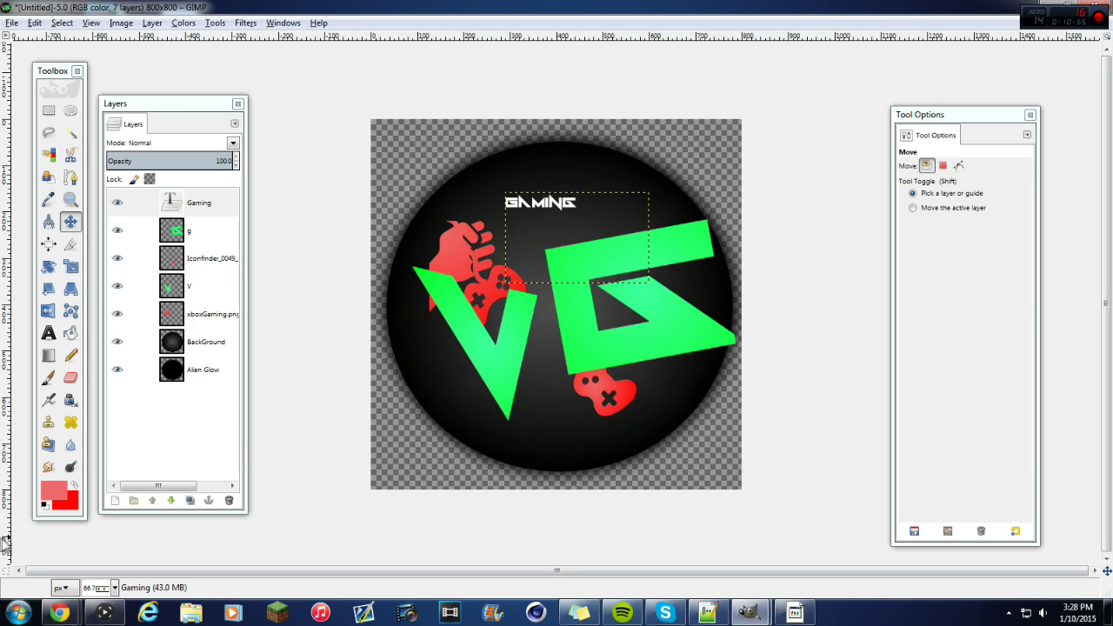
Select the Gaming lettering from its layer's alpha and fill it with the light-red to red radial gradient.
{"action": "left_click", "coordinate": [49, 356]}
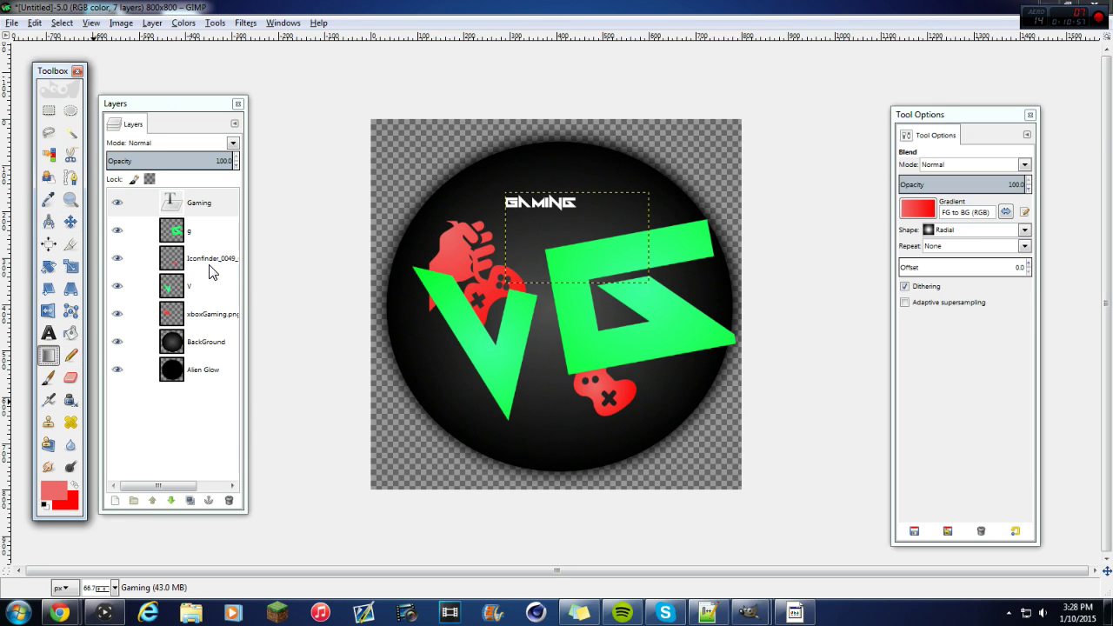
{"action": "right_click", "coordinate": [198, 212]}
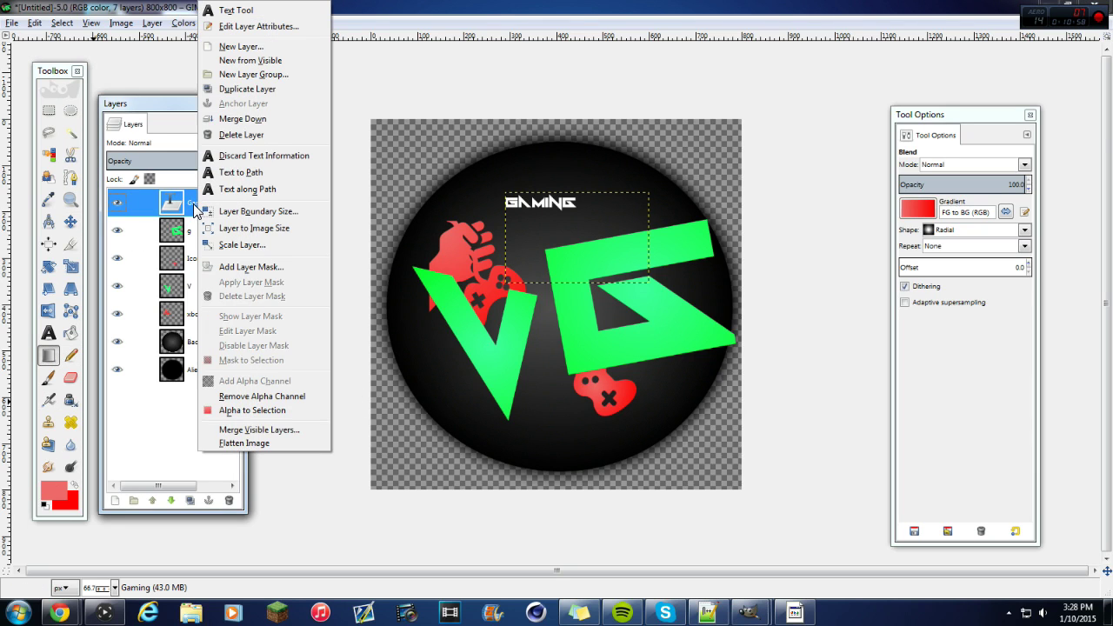
{"action": "left_click", "coordinate": [252, 410]}
{"action": "left_click_drag", "start_coordinate": [510, 203], "coordinate": [631, 242]}
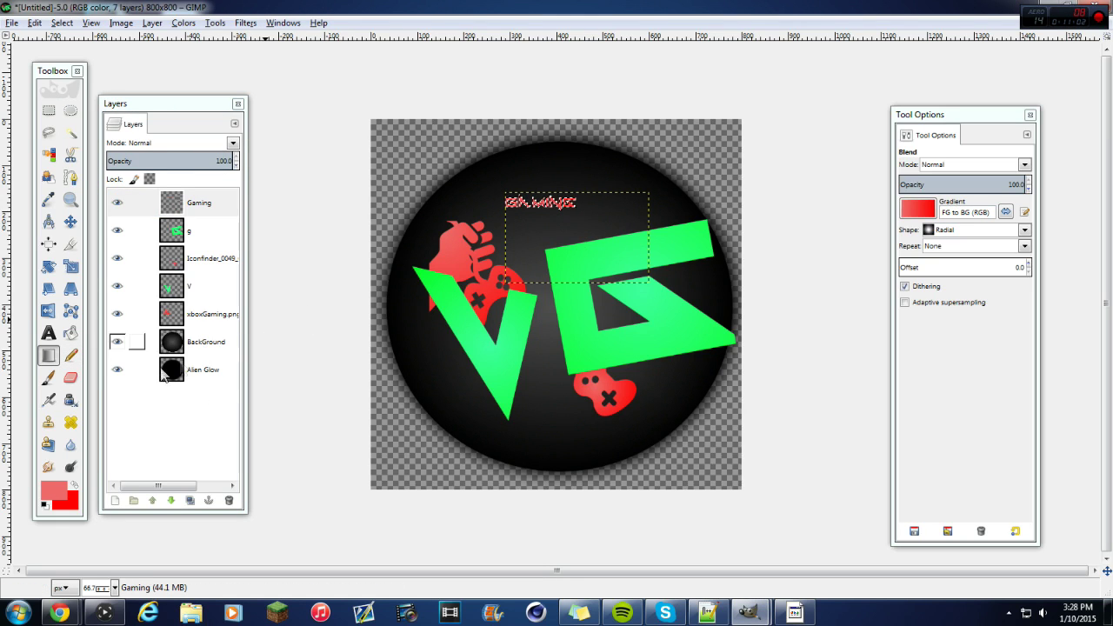
Clear the selection around the Gaming lettering.
{"action": "left_click_drag", "start_coordinate": [55, 358], "coordinate": [272, 220]}
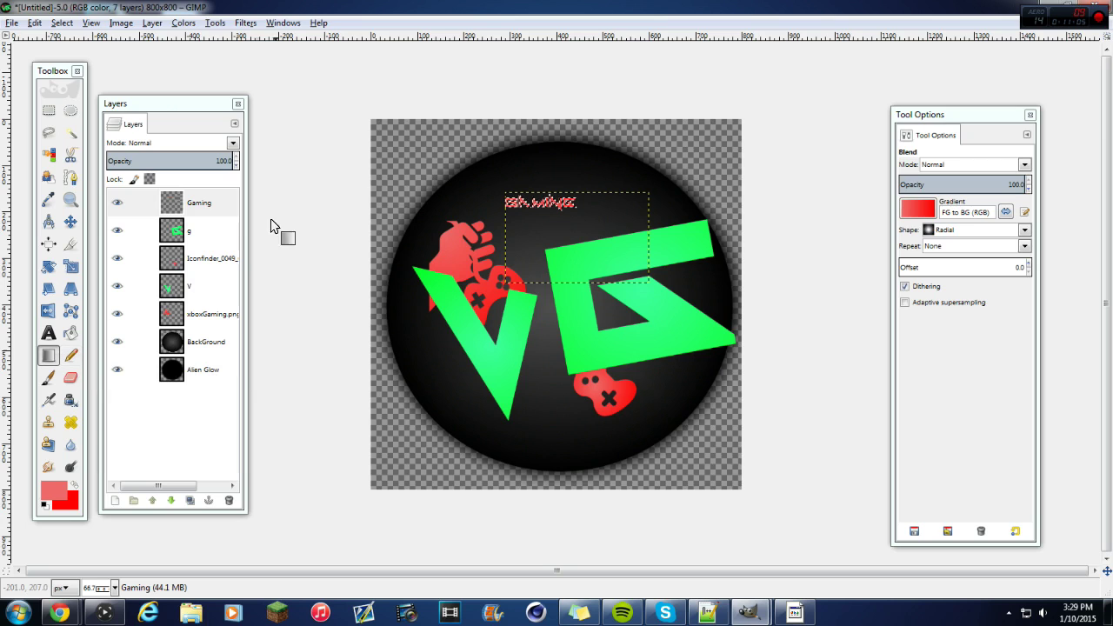
{"action": "right_click", "coordinate": [210, 217]}
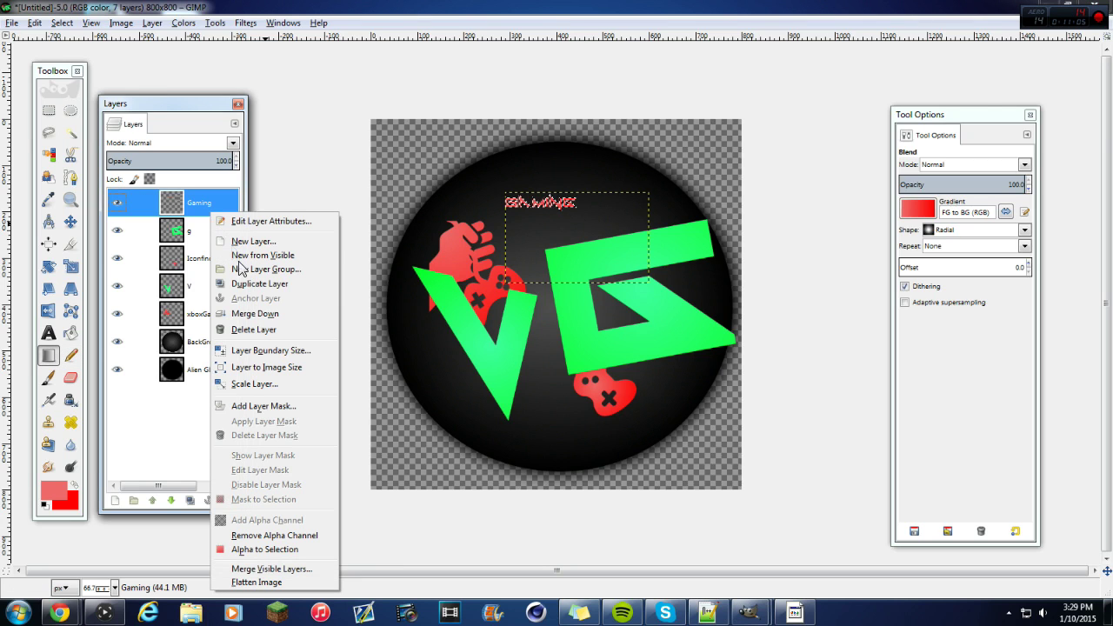
{"action": "left_click", "coordinate": [62, 23]}
{"action": "left_click", "coordinate": [61, 23]}
{"action": "left_click", "coordinate": [65, 50]}
Try to apply the red radial gradient across the Gaming layer without a selection, and undo the fill.
{"action": "left_click", "coordinate": [540, 200]}
{"action": "mouse_move", "coordinate": [548, 300]}
{"action": "left_mouse_down"}
{"action": "mouse_move", "coordinate": [661, 234]}
{"action": "mouse_move", "coordinate": [655, 200]}
{"action": "left_mouse_up"}
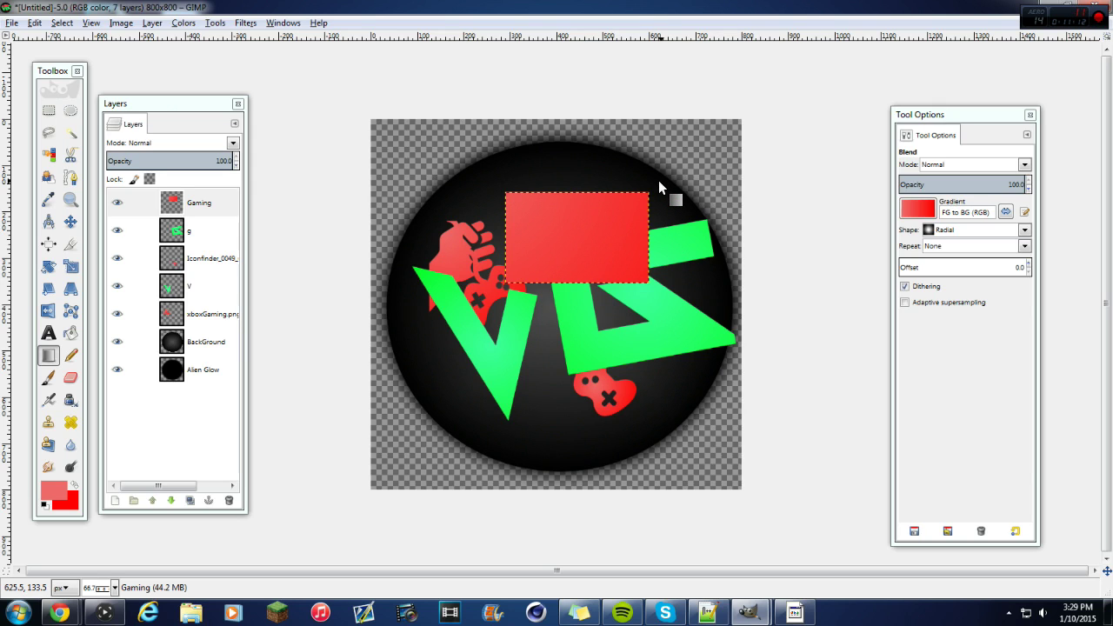
{"action": "key", "text": "ctrl+z"}
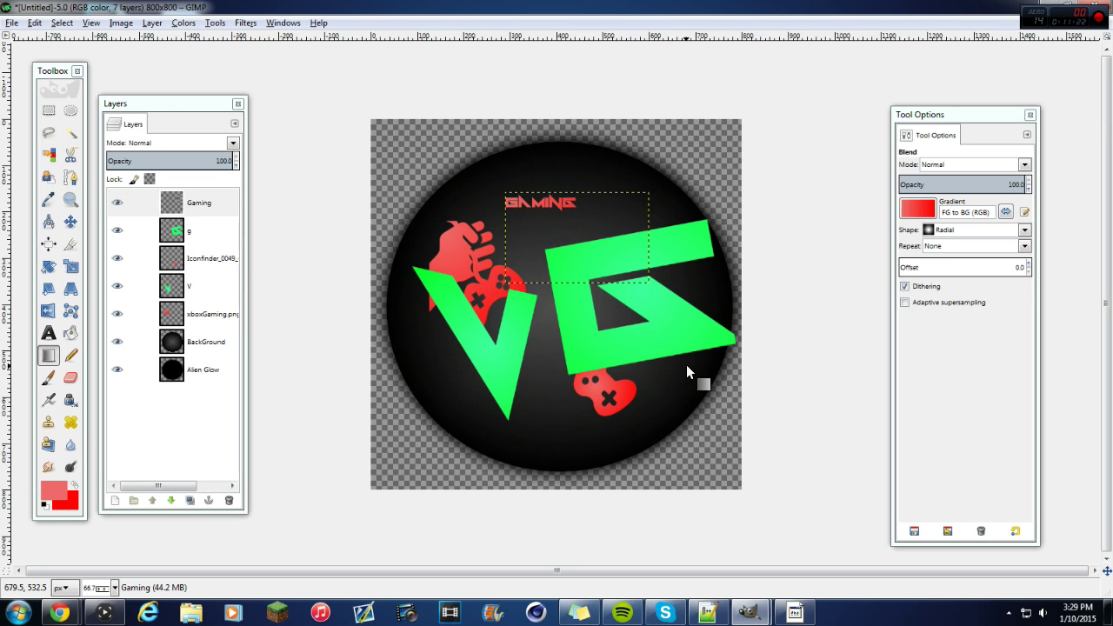
Switch to the desktop, view the finished youtube logo image in Windows Photo Viewer, and close it.
{"action": "left_click", "coordinate": [1046, 7]}
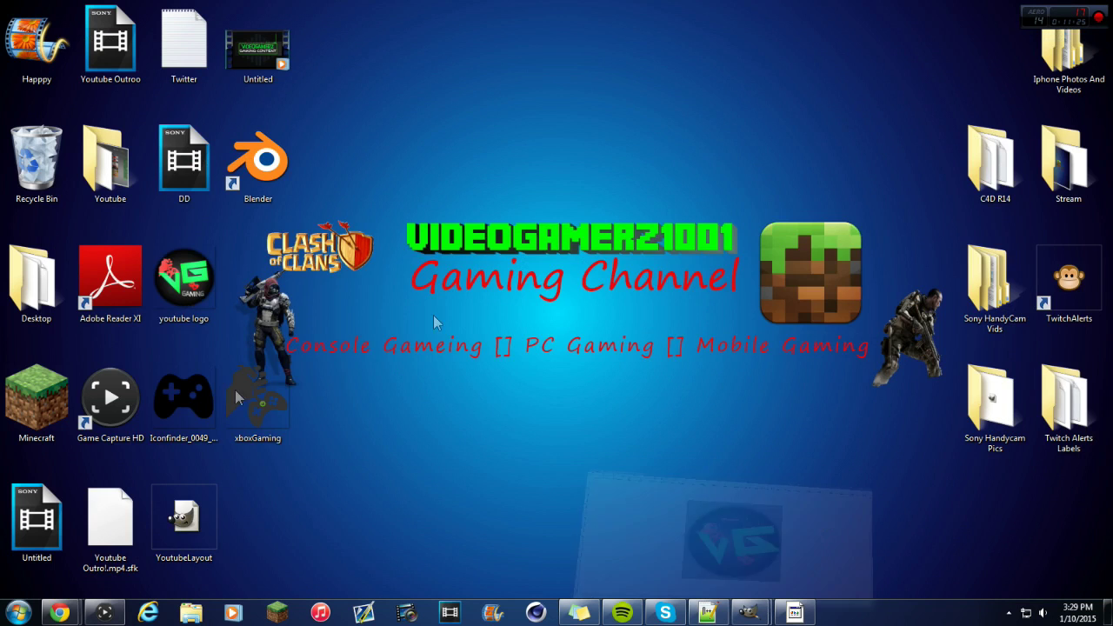
{"action": "double_click", "coordinate": [184, 278]}
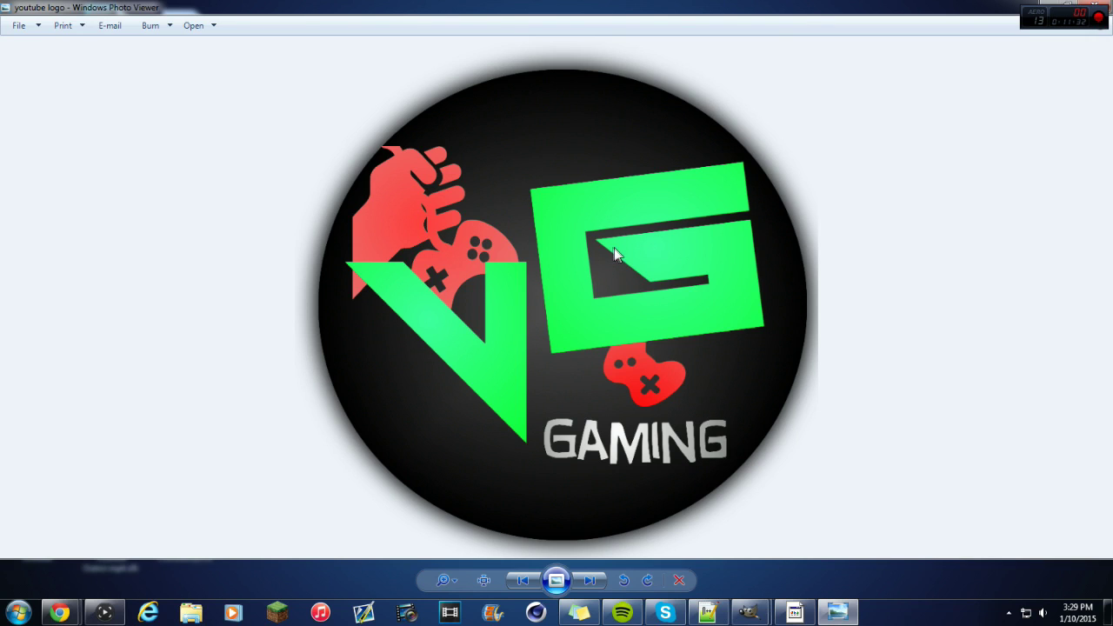
{"action": "left_click", "coordinate": [1096, 8]}
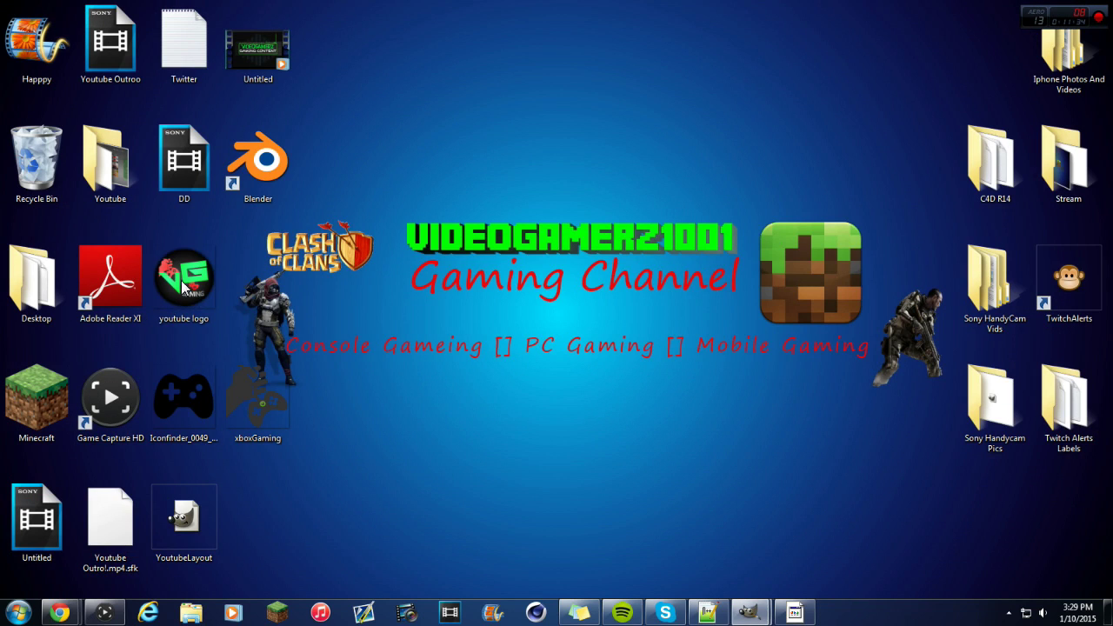
Open the Youtube folder on the desktop, play the Youtube Intro2 video, and close the player.
{"action": "double_click", "coordinate": [109, 166]}
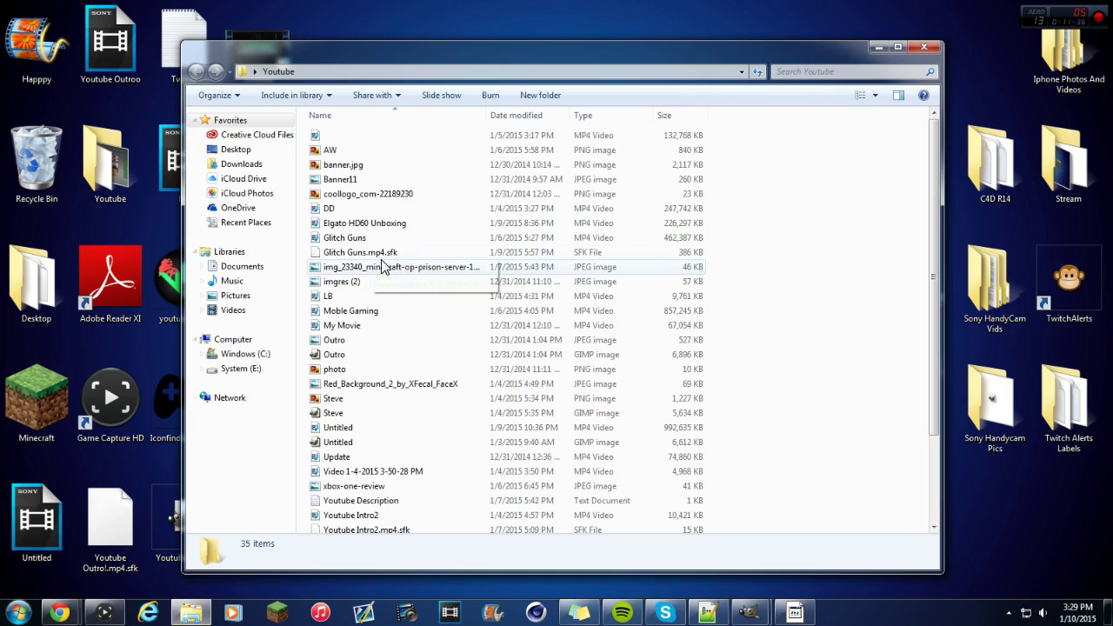
{"action": "scroll", "coordinate": [383, 265], "scroll_direction": "down", "scroll_amount": 3}
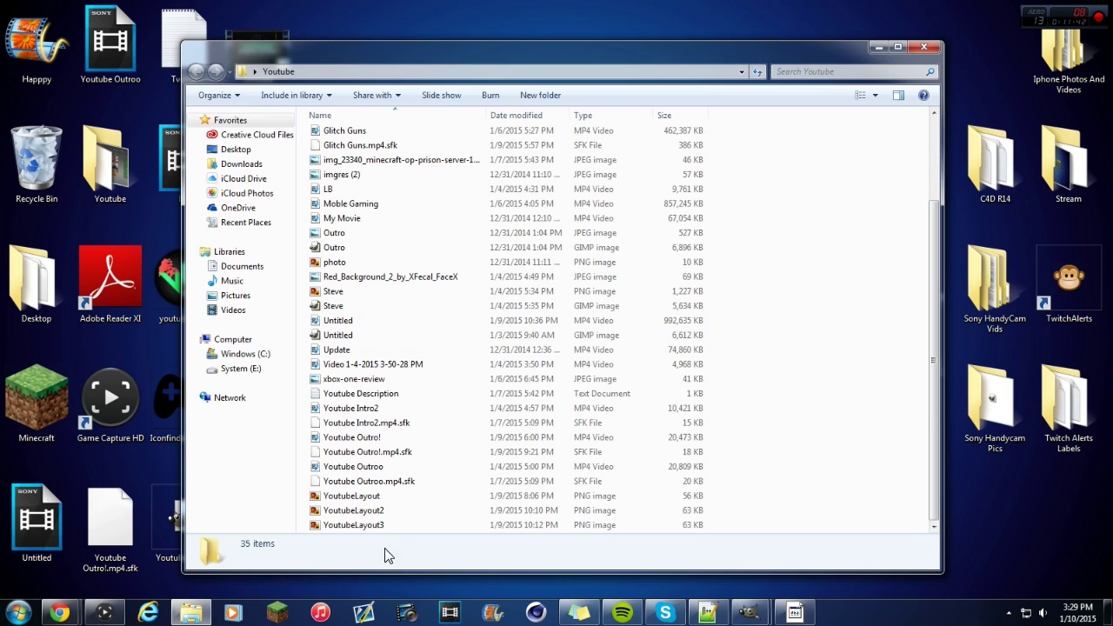
{"action": "left_click", "coordinate": [397, 410]}
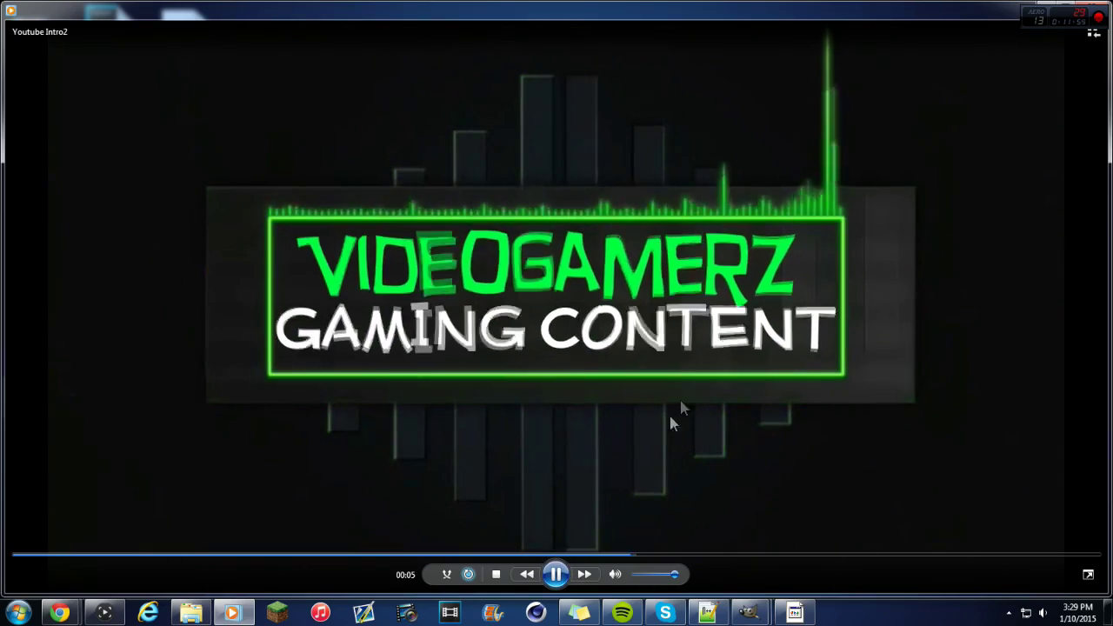
{"action": "left_click", "coordinate": [1094, 8]}
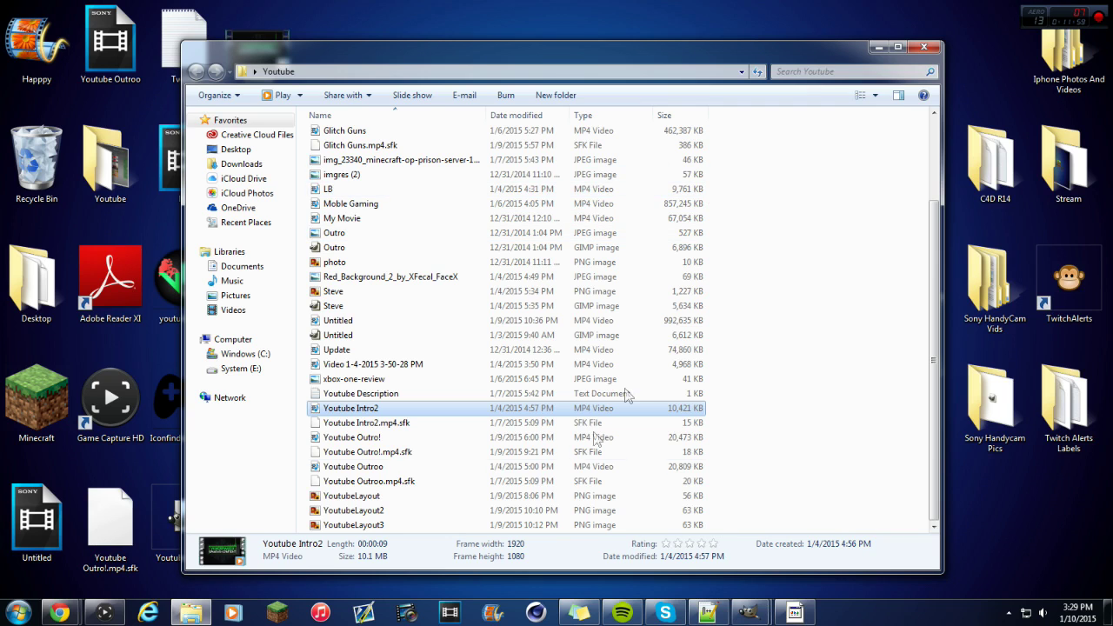
Play the Youtube Outro! video from the Youtube folder and close the player.
{"action": "left_click", "coordinate": [378, 439]}
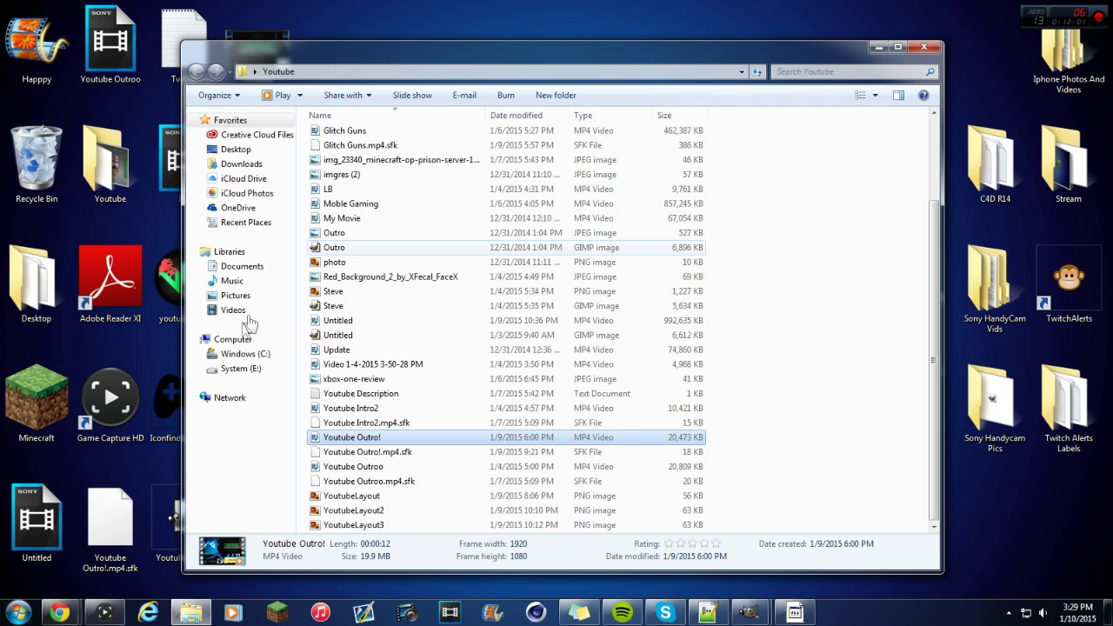
{"action": "key", "text": "Return"}
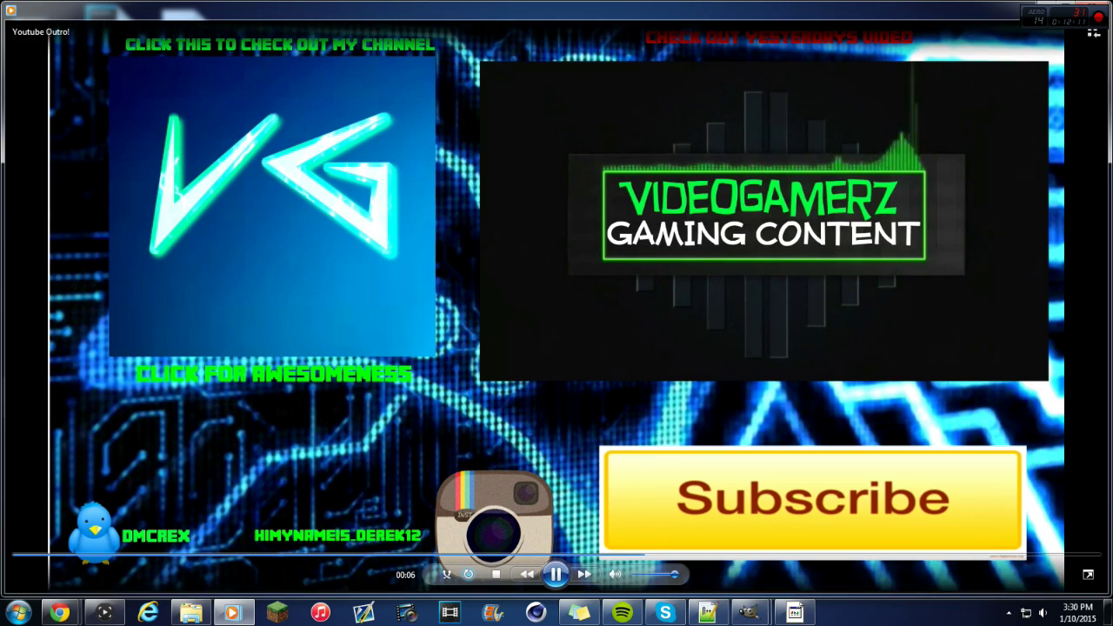
{"action": "left_click", "coordinate": [1094, 9]}
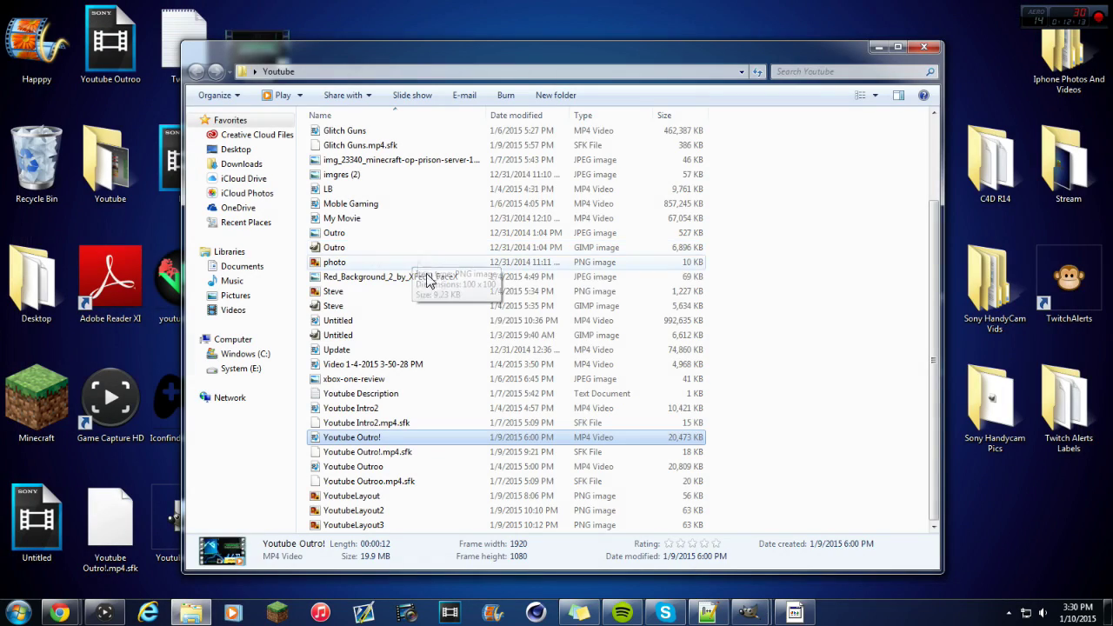